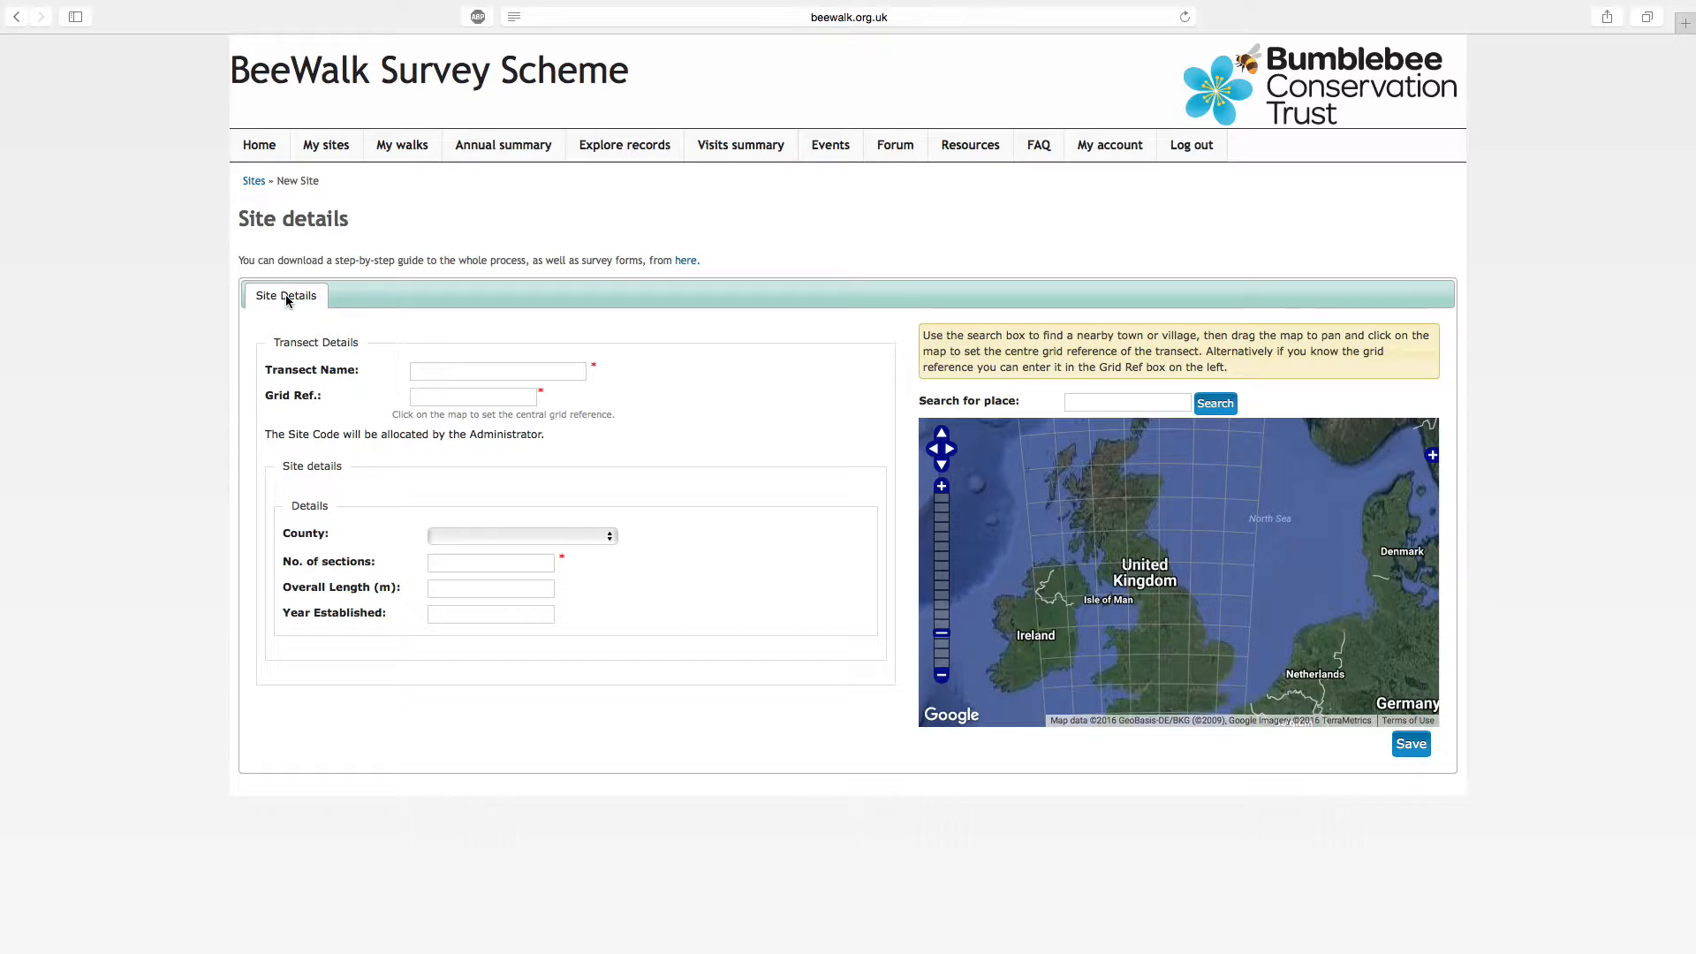
Name the new transect Almondbank
{"action": "left_click", "coordinate": [432, 369]}
{"action": "type", "text": "Almondbank"}
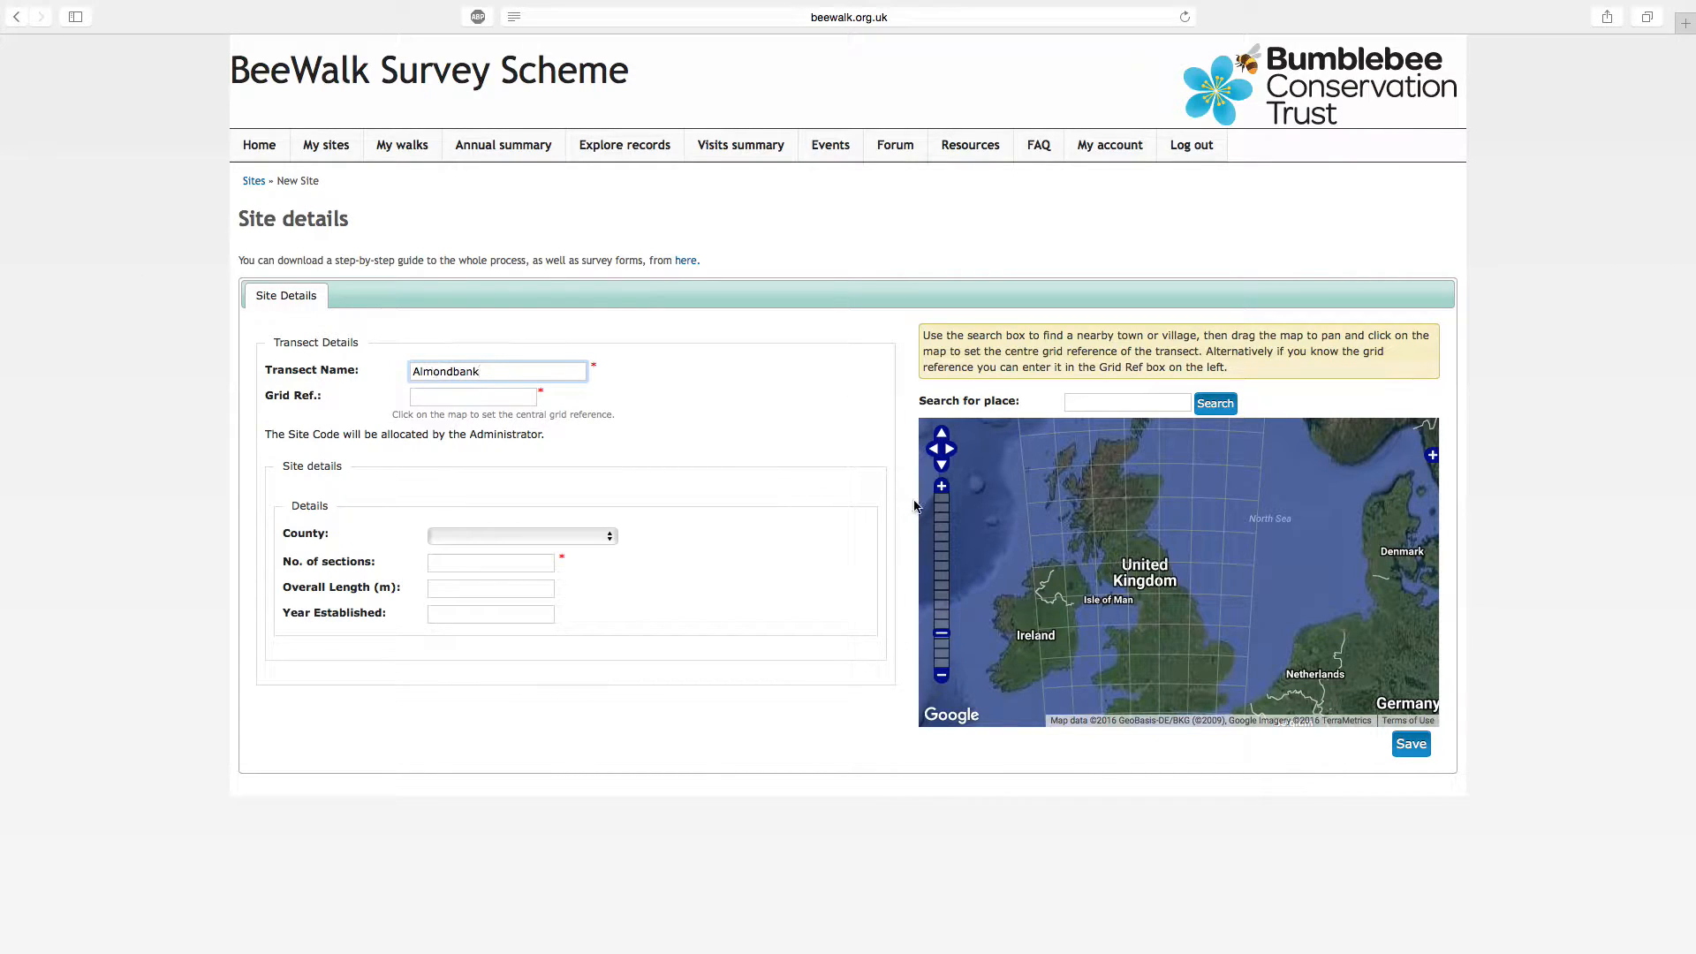
Set the transect's central grid reference to the map square NO070258, between Craigneuk Rd and the River Almond near Almondbank
{"action": "left_click", "coordinate": [941, 487]}
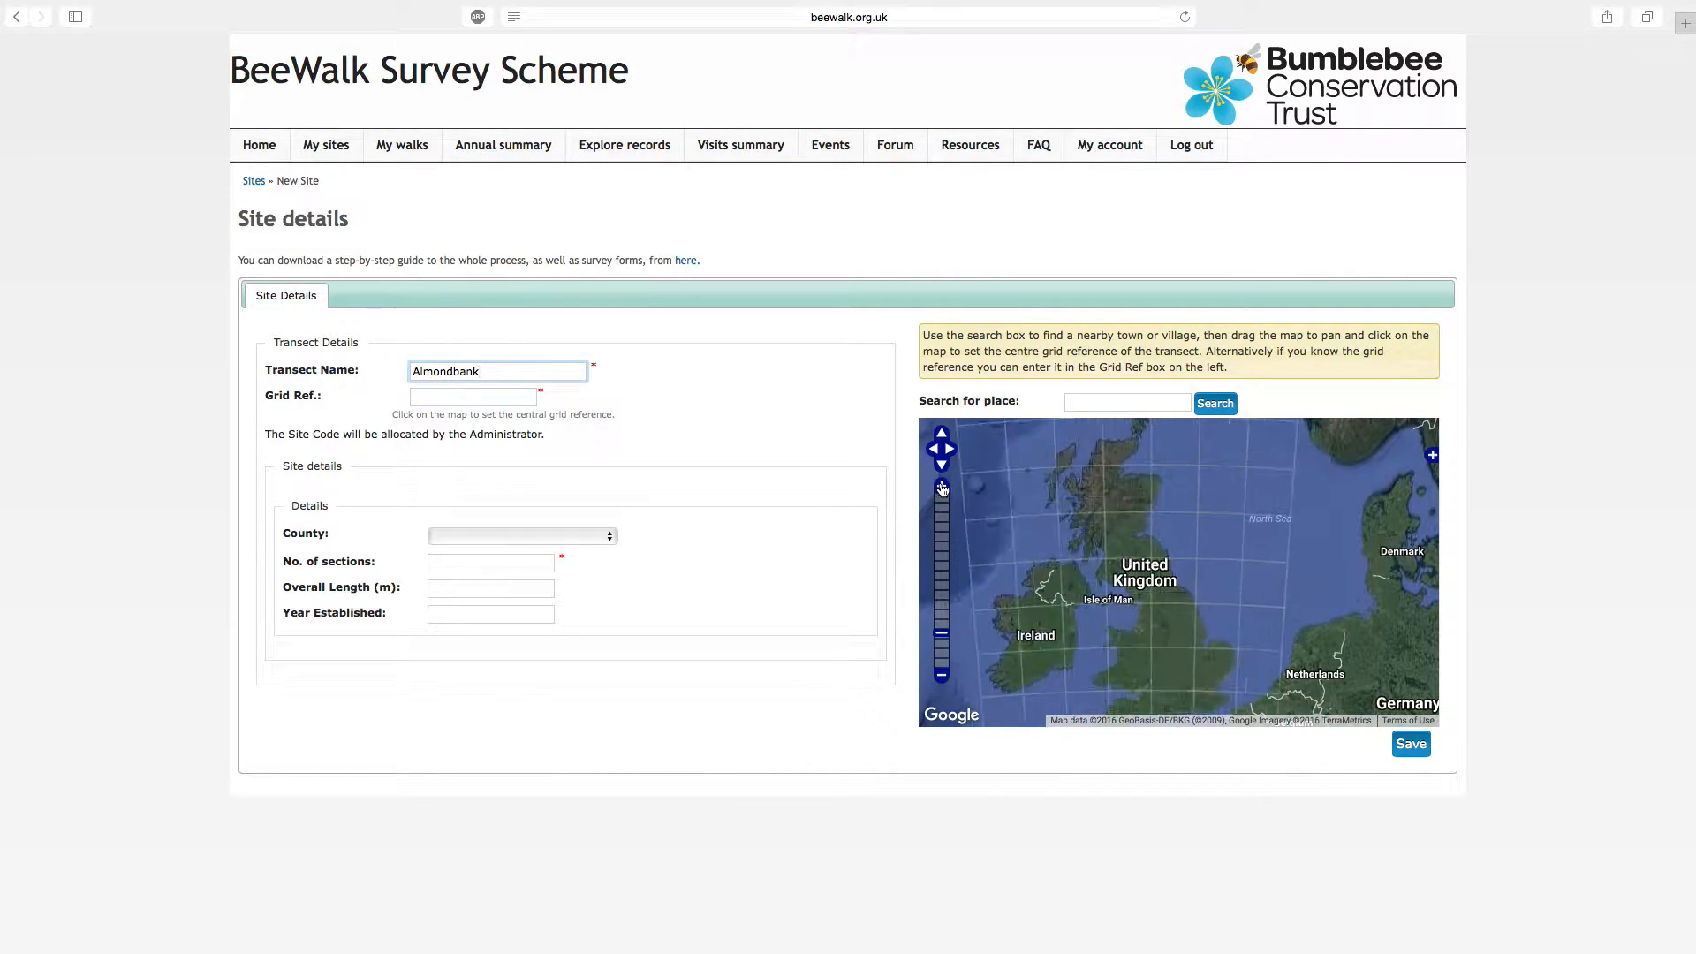
{"action": "left_click", "coordinate": [941, 487]}
{"action": "left_click_drag", "start_coordinate": [1042, 486], "coordinate": [1213, 654]}
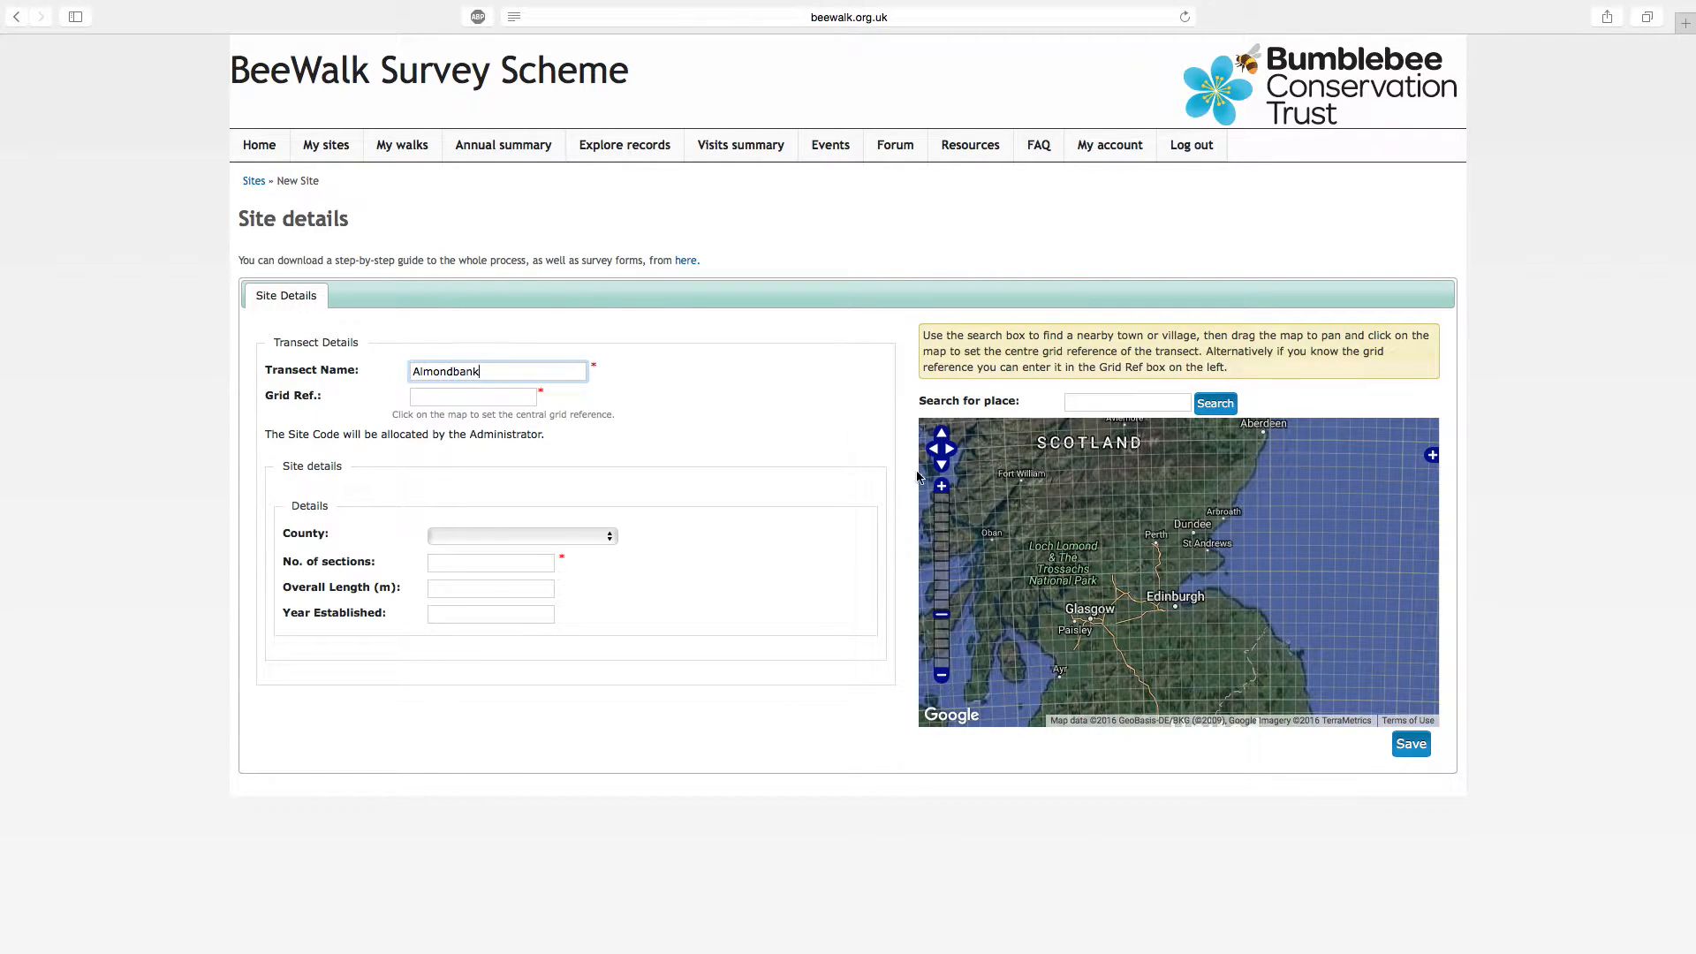
{"action": "left_click", "coordinate": [942, 488]}
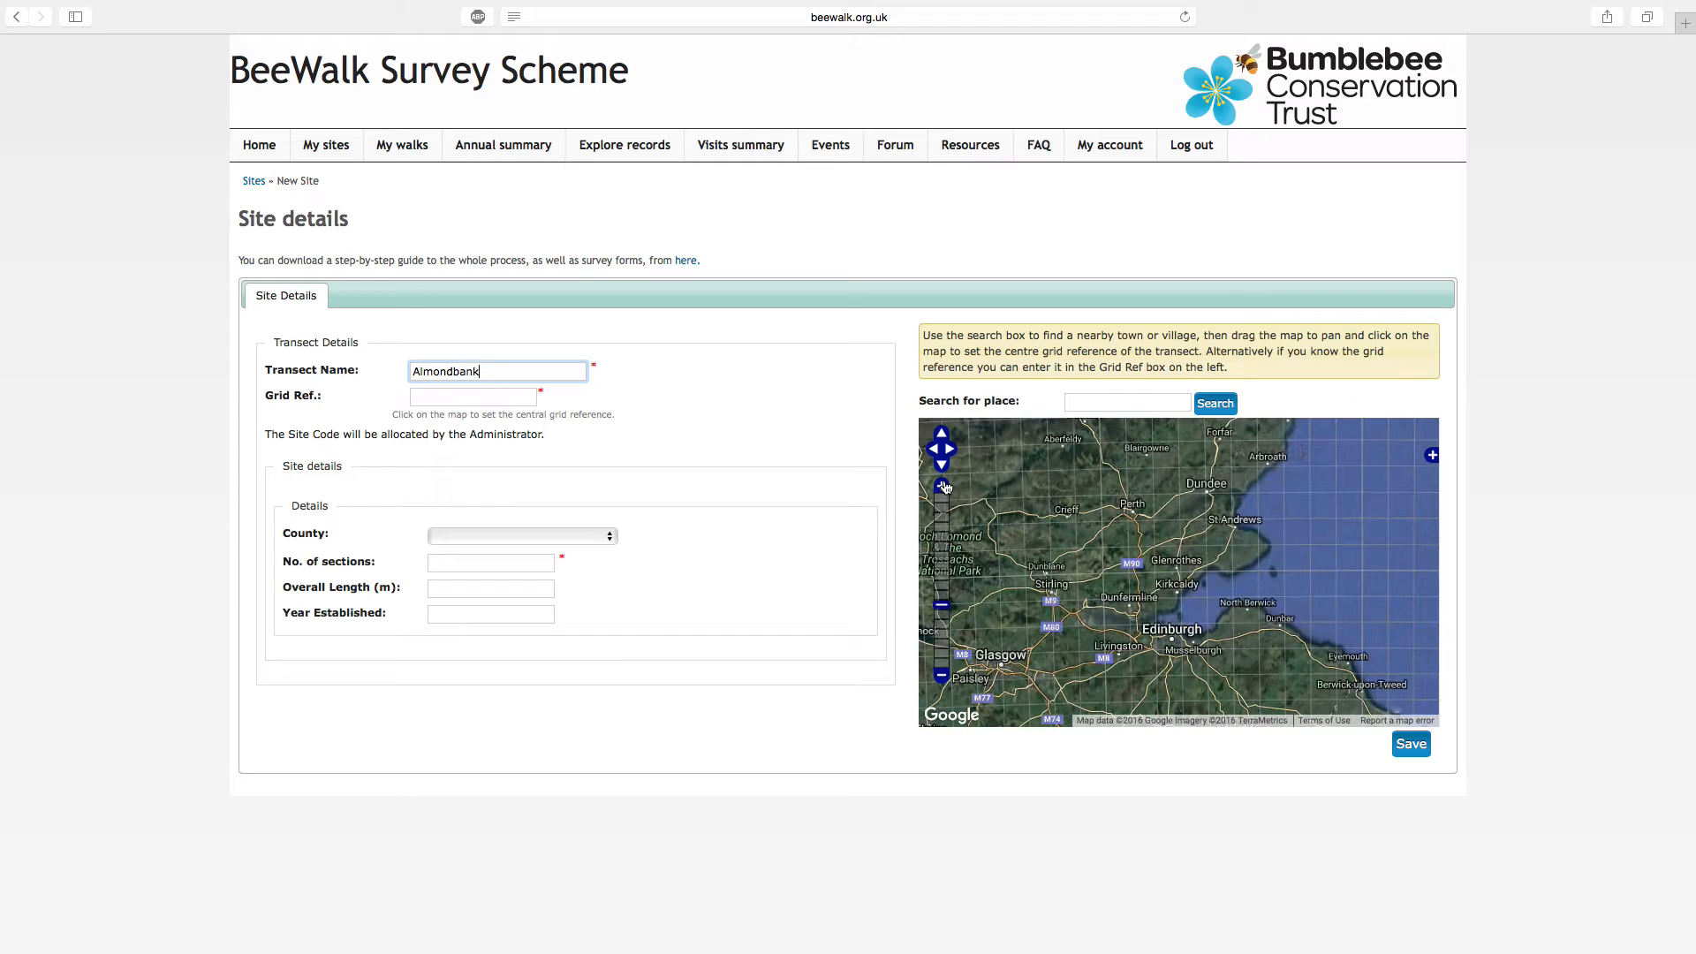
{"action": "left_click", "coordinate": [943, 487]}
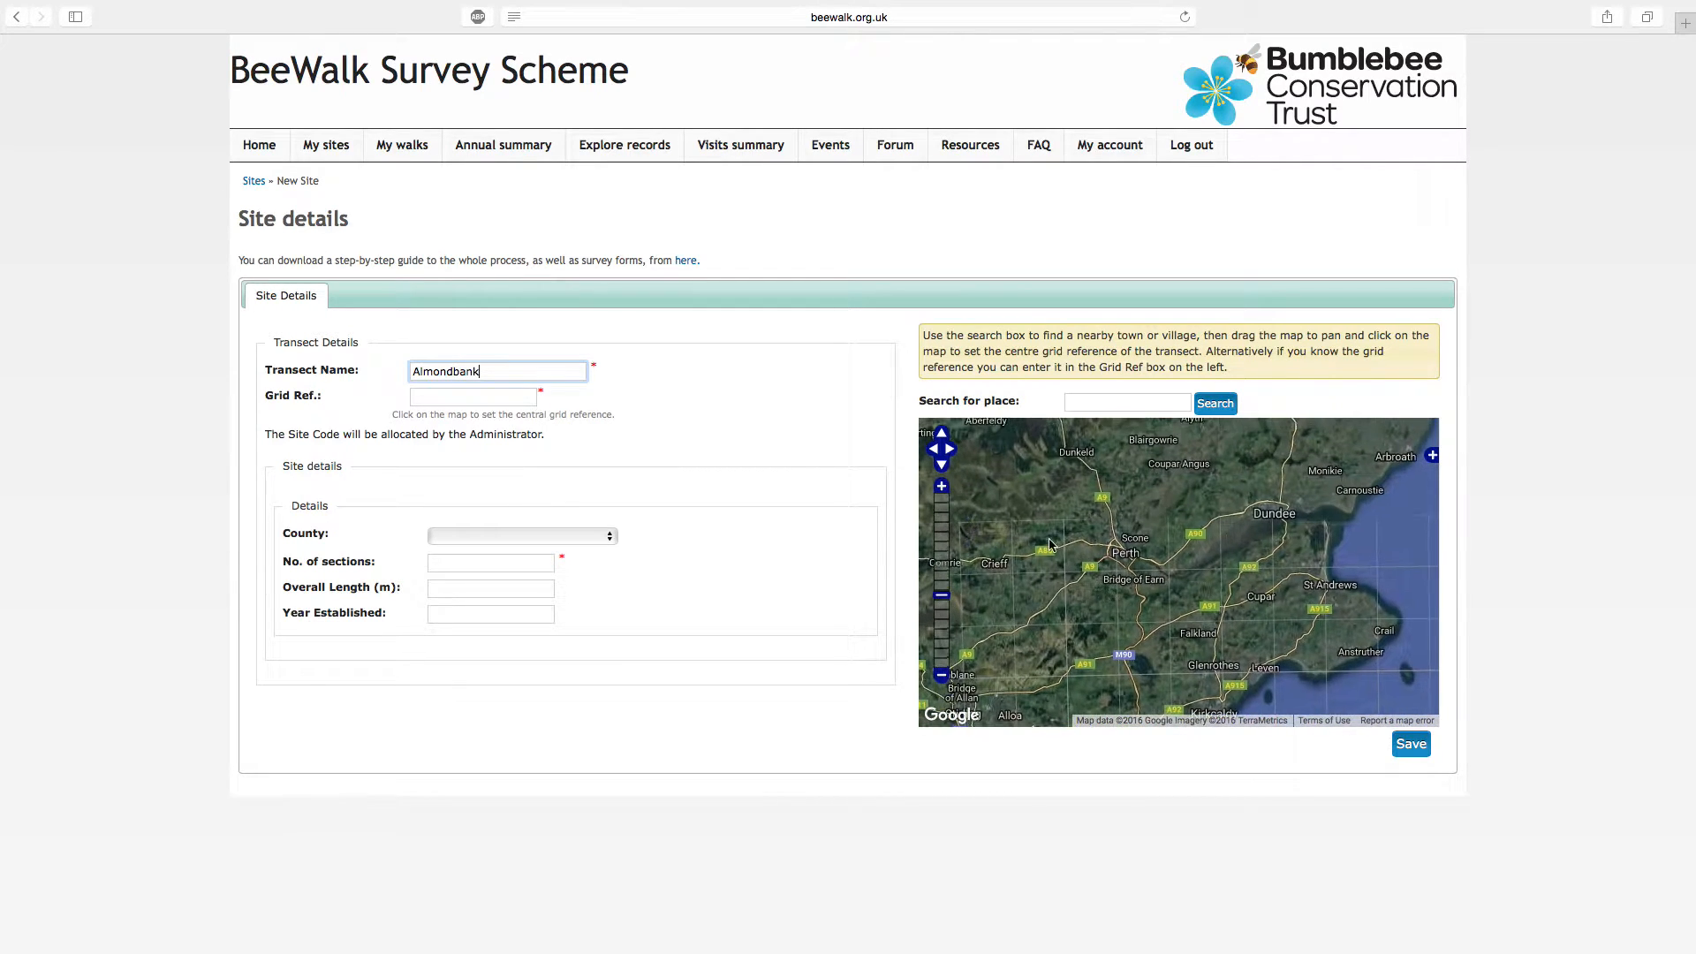
{"action": "left_click", "coordinate": [943, 490]}
{"action": "left_click", "coordinate": [944, 489]}
{"action": "left_click_drag", "start_coordinate": [1003, 522], "coordinate": [1128, 592]}
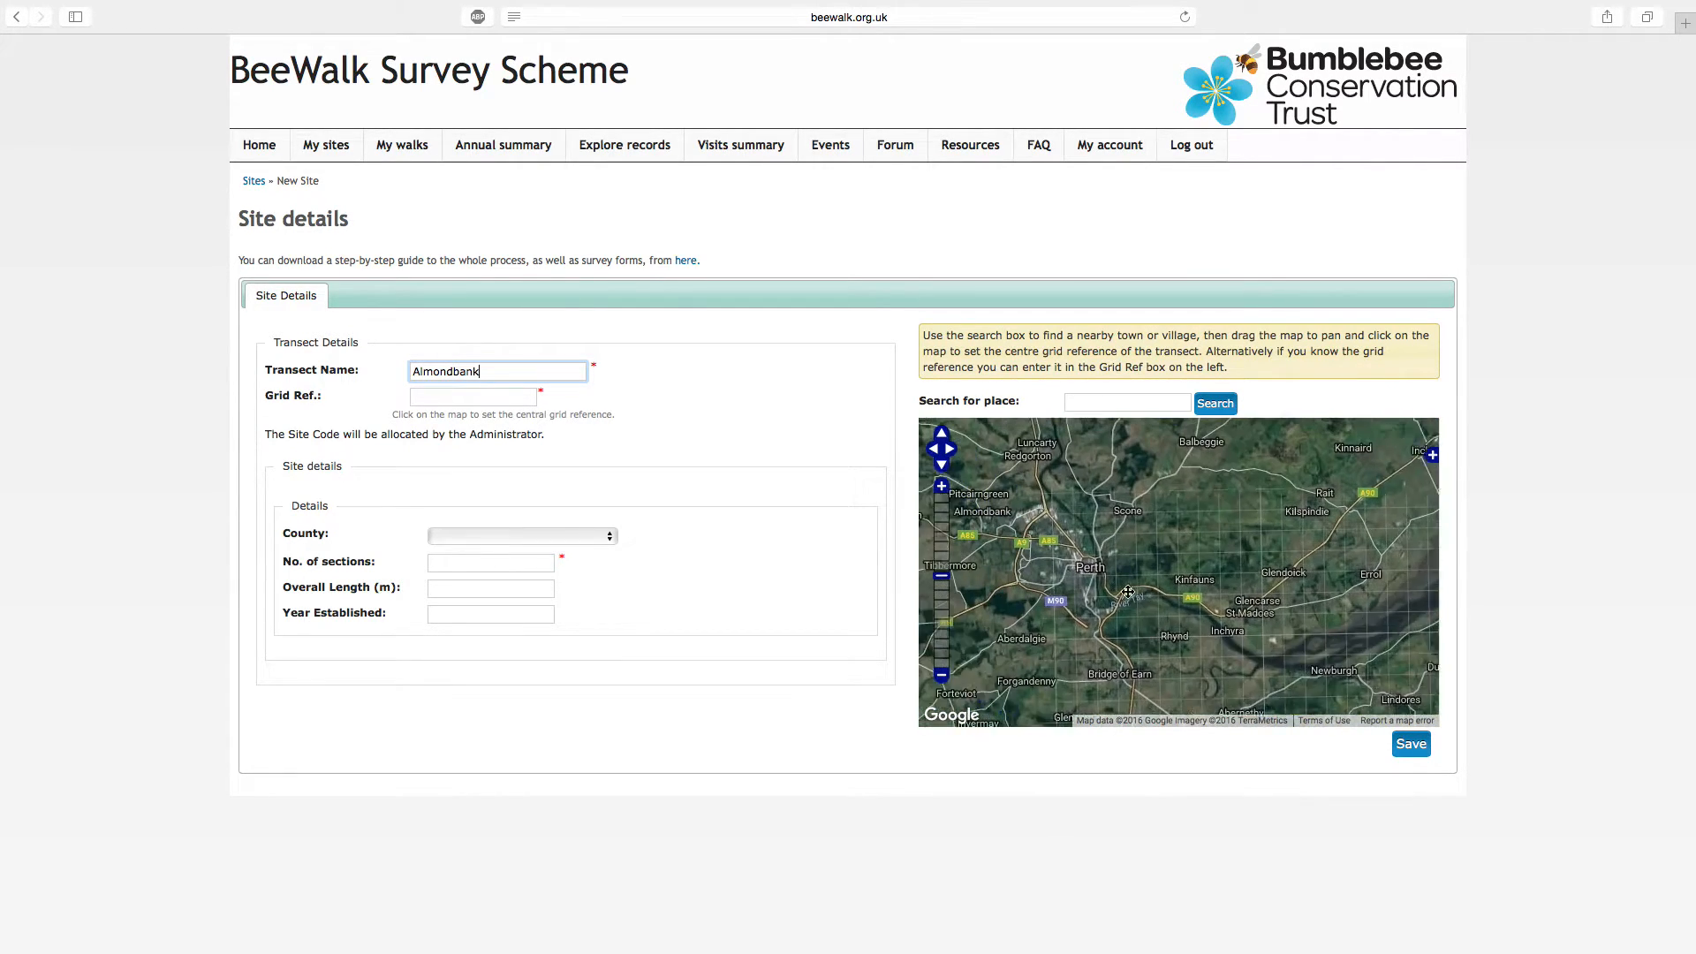
{"action": "left_click", "coordinate": [942, 487]}
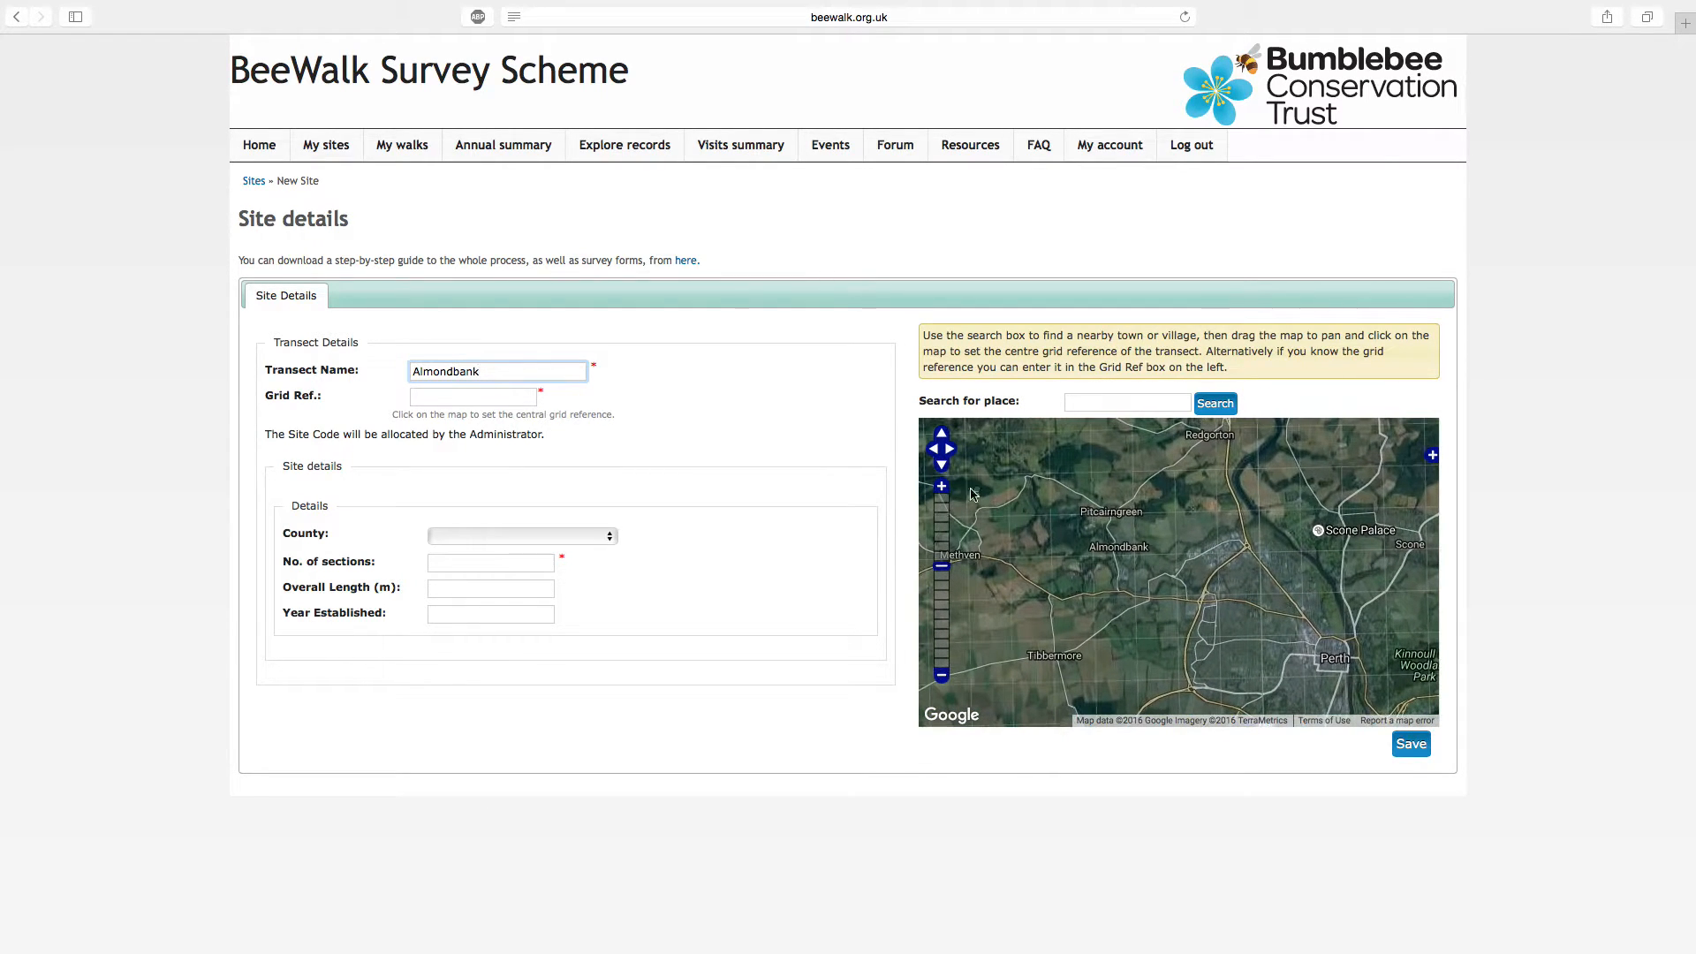
{"action": "left_click", "coordinate": [943, 488]}
{"action": "left_click", "coordinate": [944, 488]}
{"action": "left_click_drag", "start_coordinate": [1322, 638], "coordinate": [1405, 658]}
{"action": "left_click", "coordinate": [943, 487]}
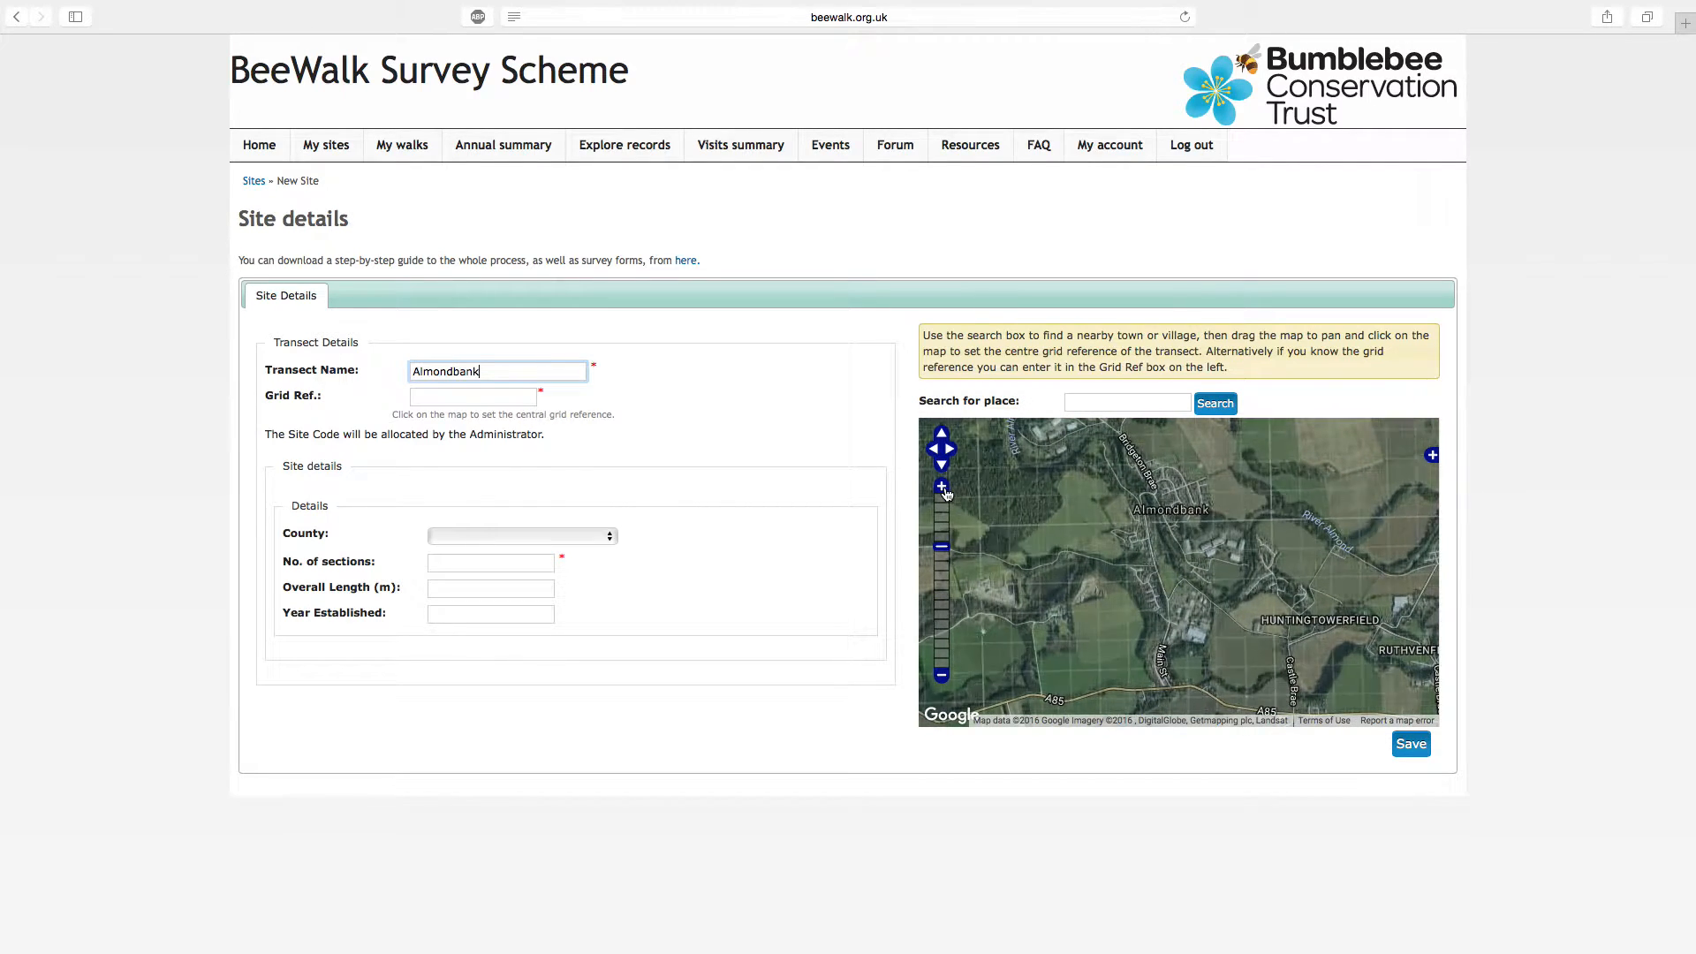
{"action": "left_click", "coordinate": [943, 487]}
{"action": "left_click_drag", "start_coordinate": [1307, 546], "coordinate": [1046, 573]}
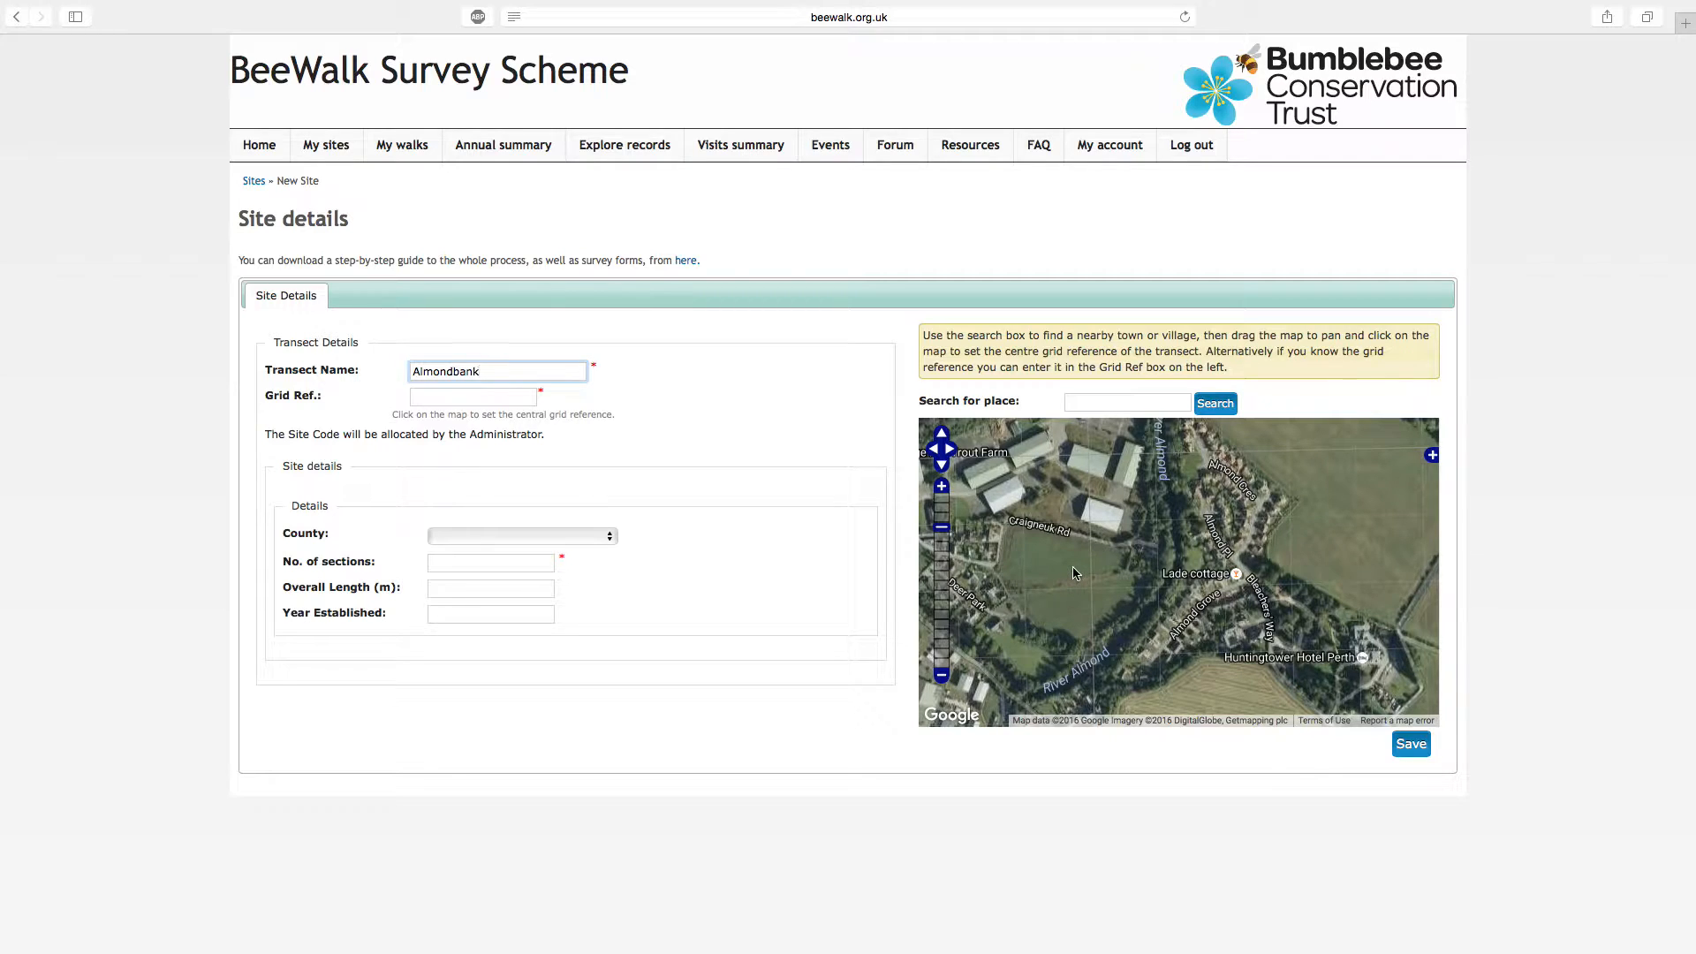
{"action": "left_click", "coordinate": [1136, 557]}
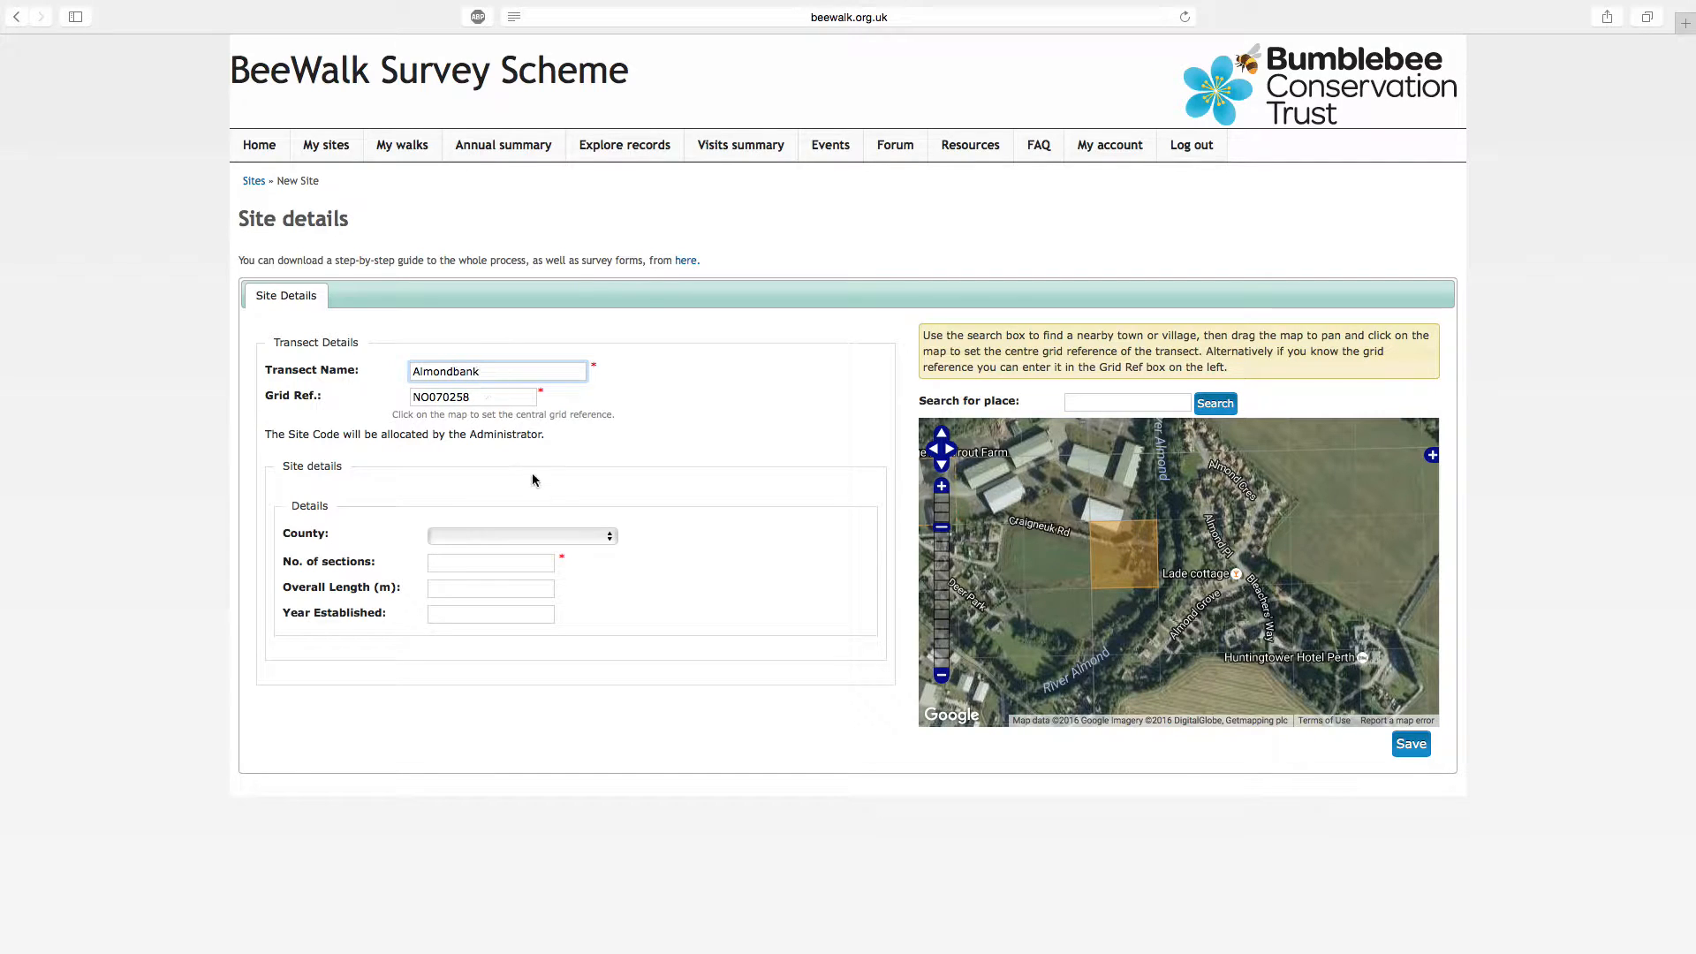
Set the site's county to Perth and Kinross
{"action": "left_click", "coordinate": [608, 539]}
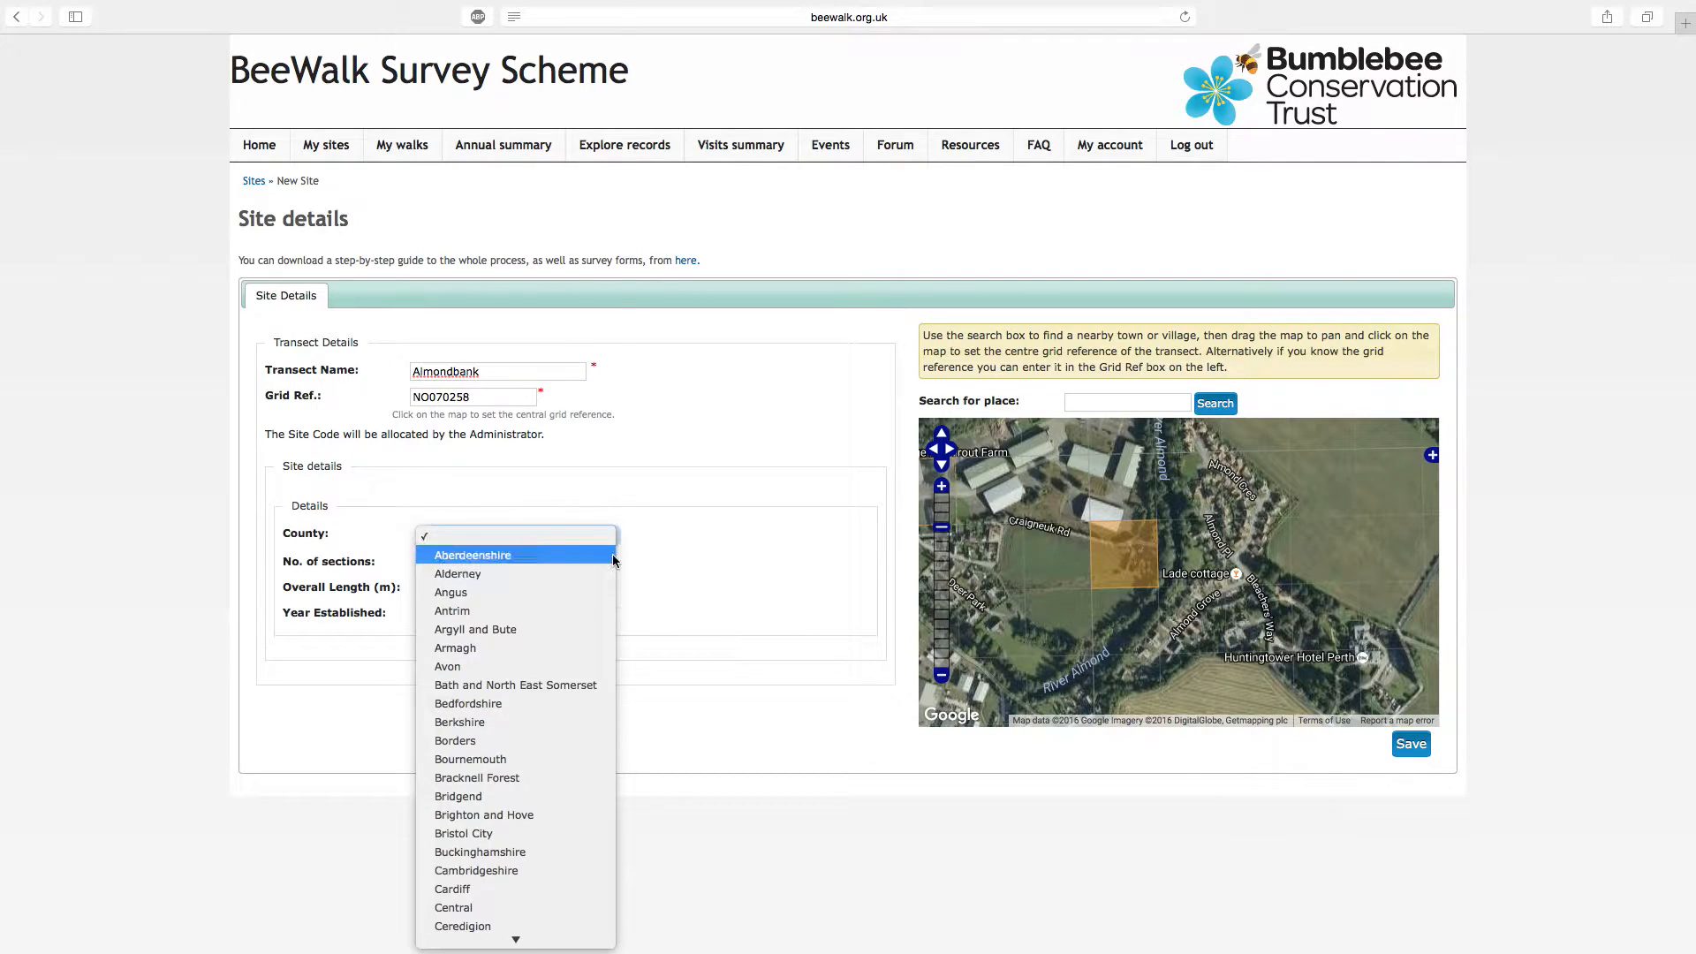
{"action": "key", "text": "p"}
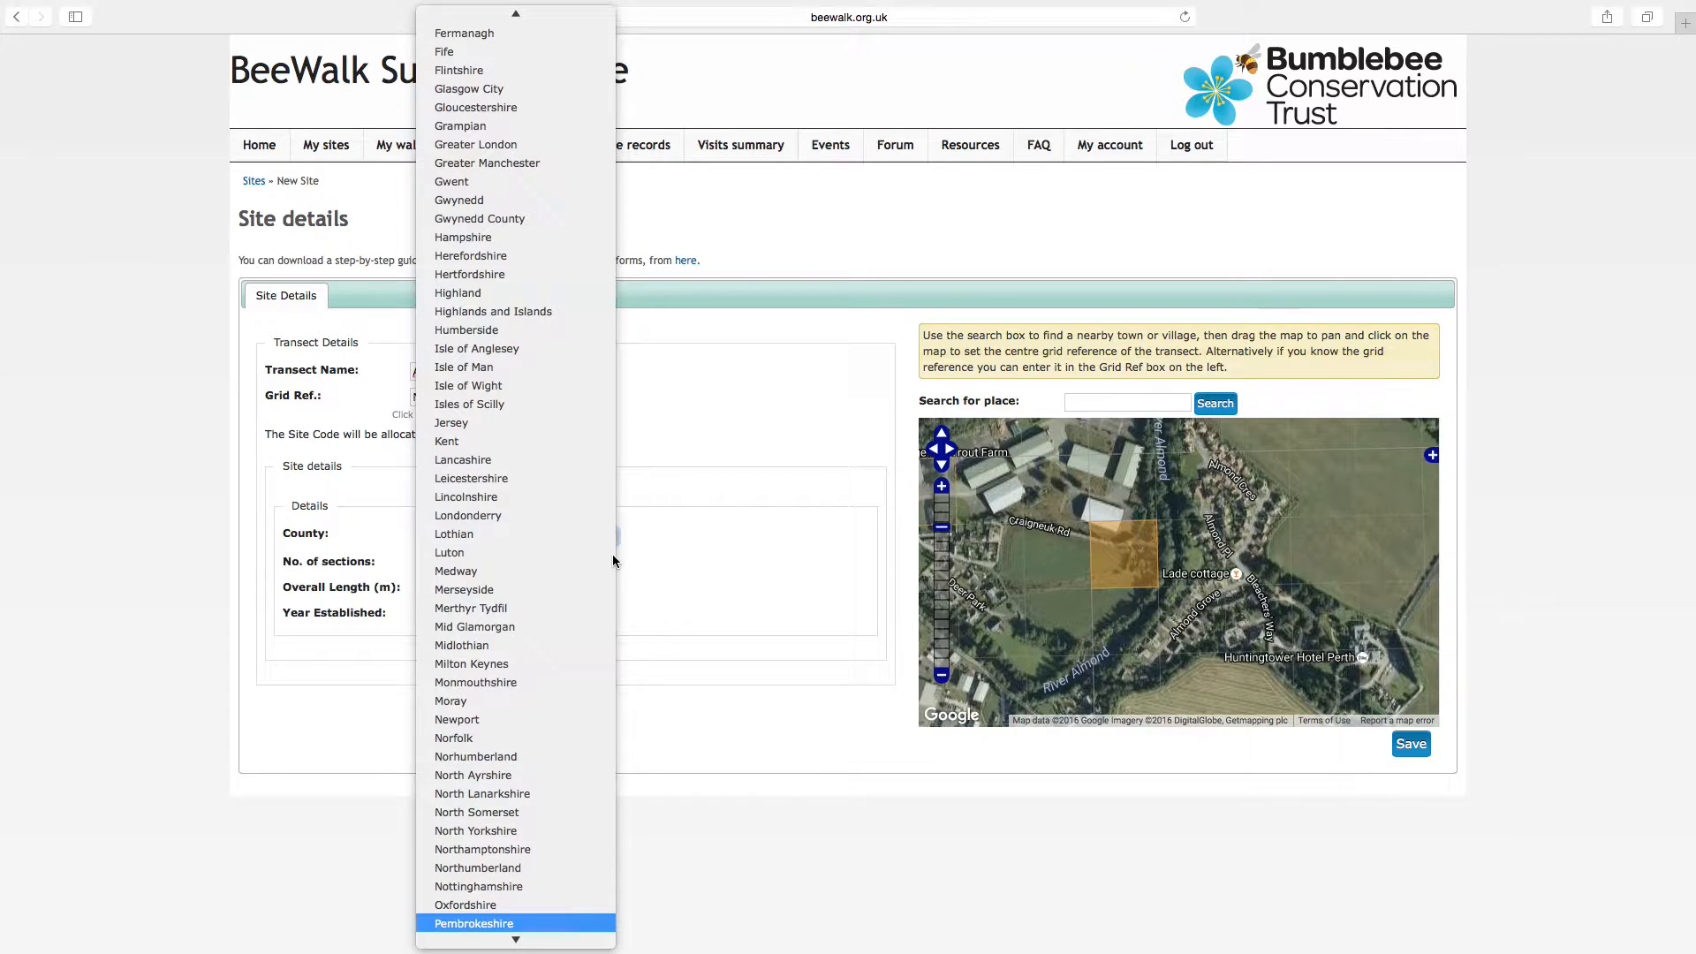
{"action": "scroll", "coordinate": [547, 609], "scroll_direction": "down", "scroll_amount": 4}
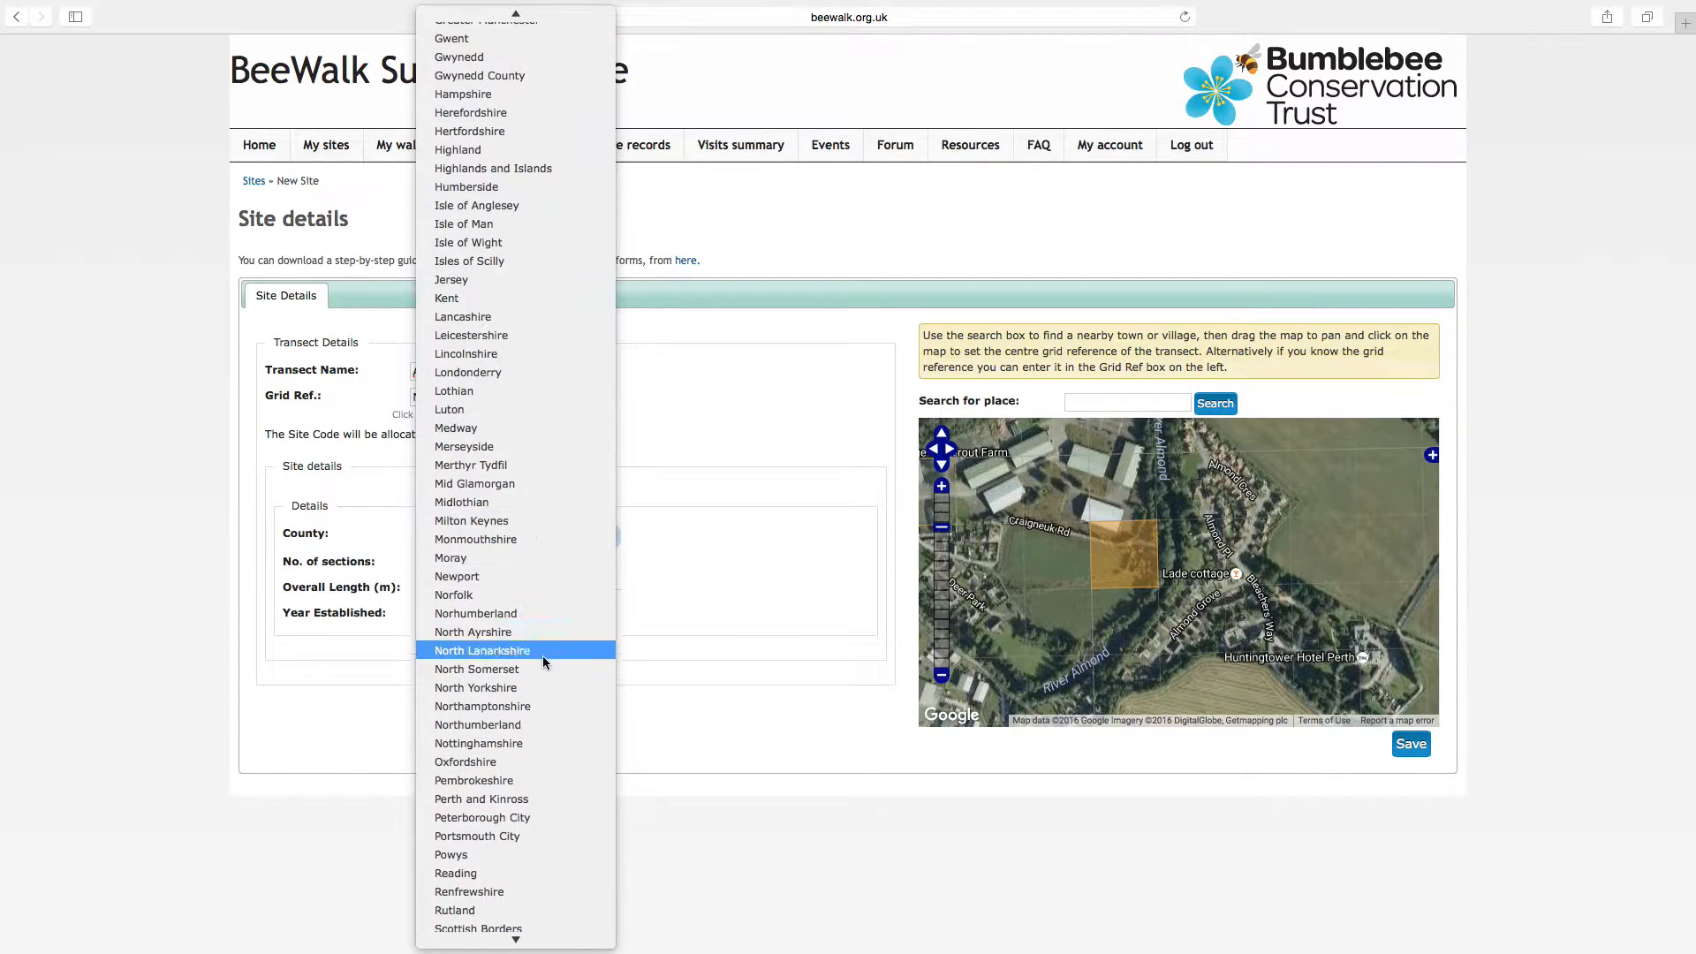
{"action": "left_click", "coordinate": [527, 800]}
Enter 4 sections and 2016 as the year established, and save the site
{"action": "left_click", "coordinate": [462, 568]}
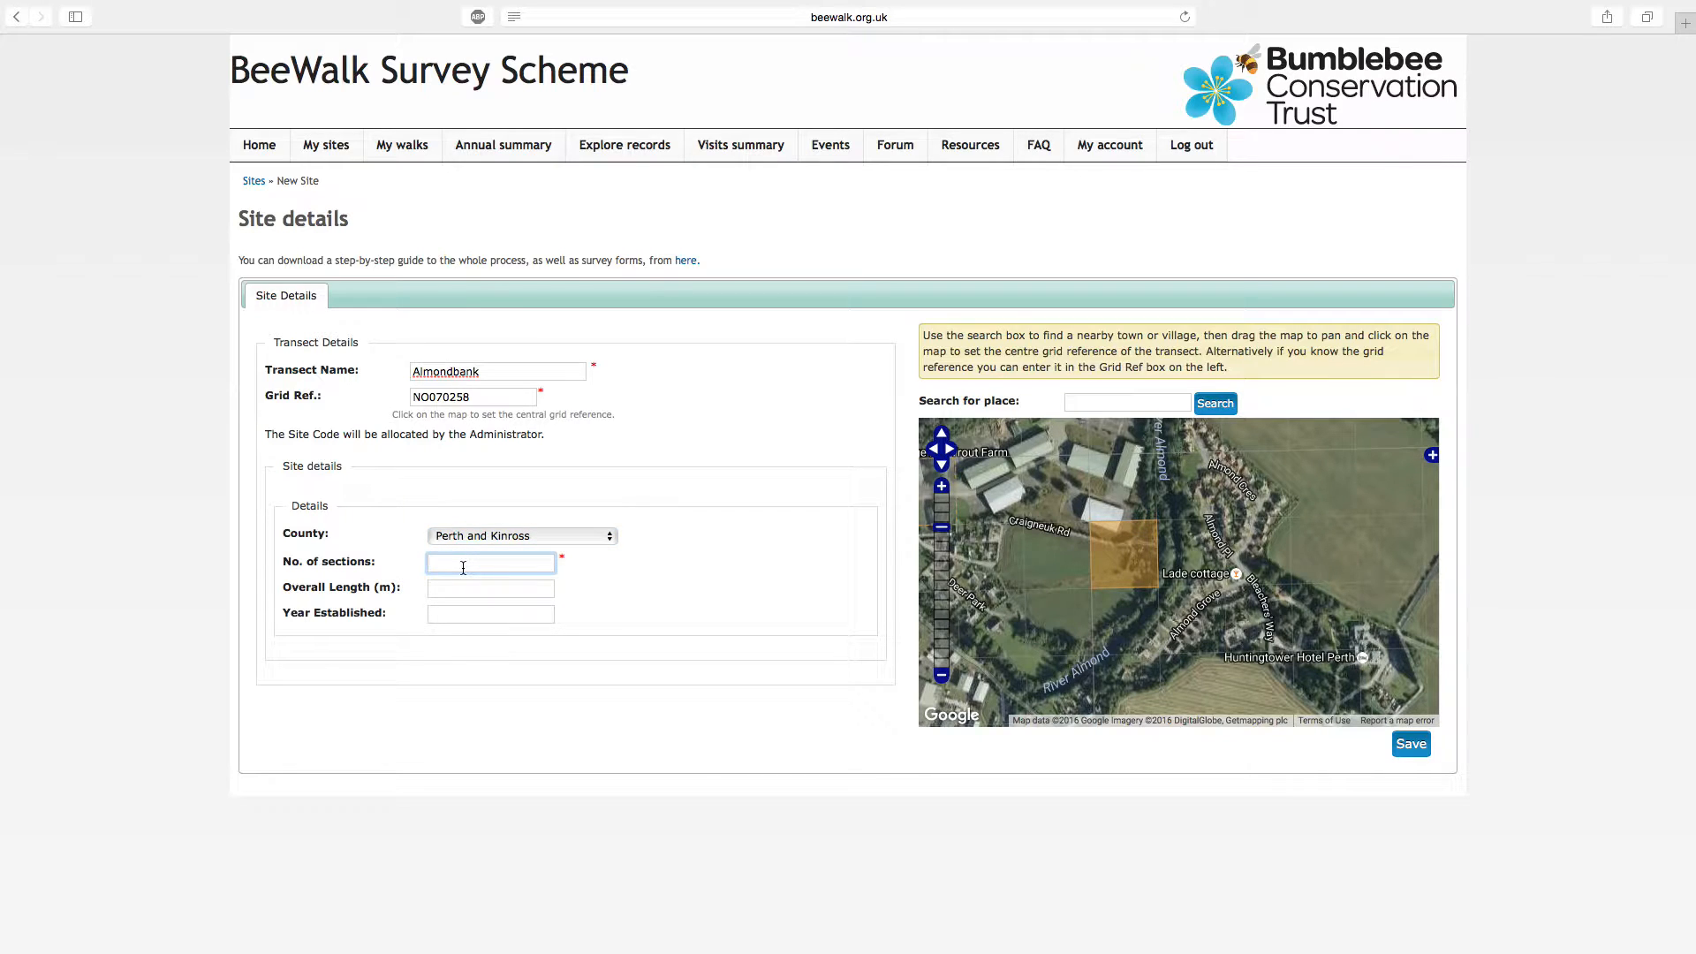
{"action": "type", "text": "4"}
{"action": "left_click", "coordinate": [473, 590]}
{"action": "left_click", "coordinate": [481, 614]}
{"action": "type", "text": "2016"}
{"action": "key", "text": "Down"}
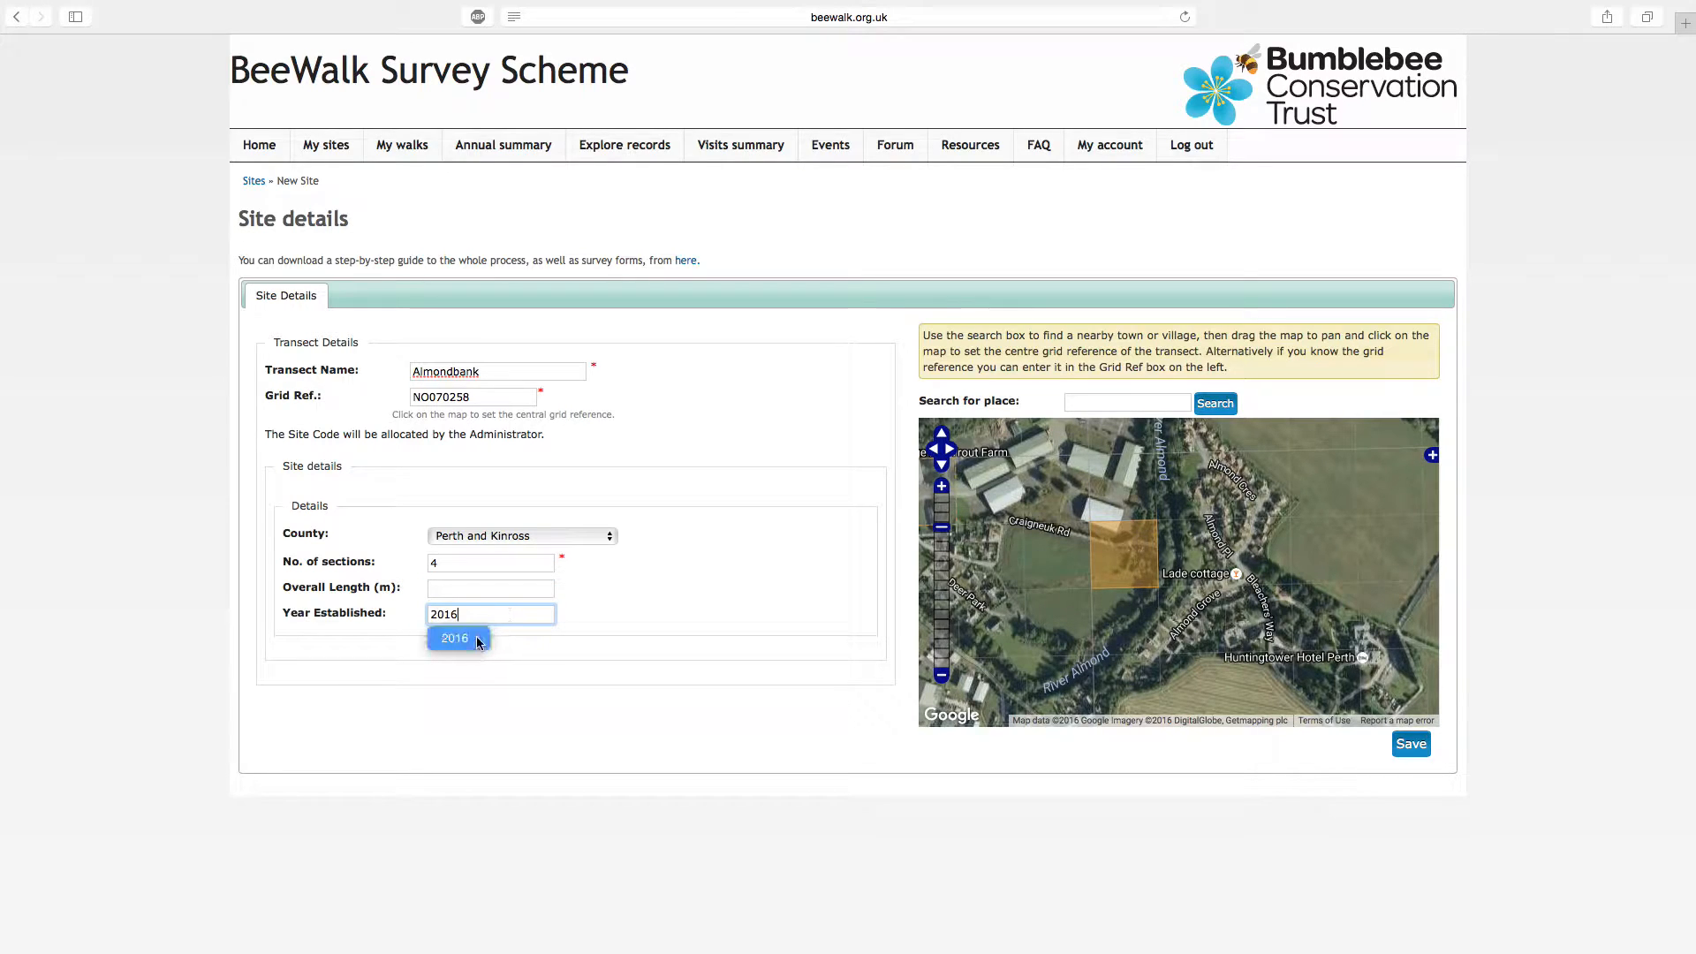
{"action": "left_click", "coordinate": [1411, 745]}
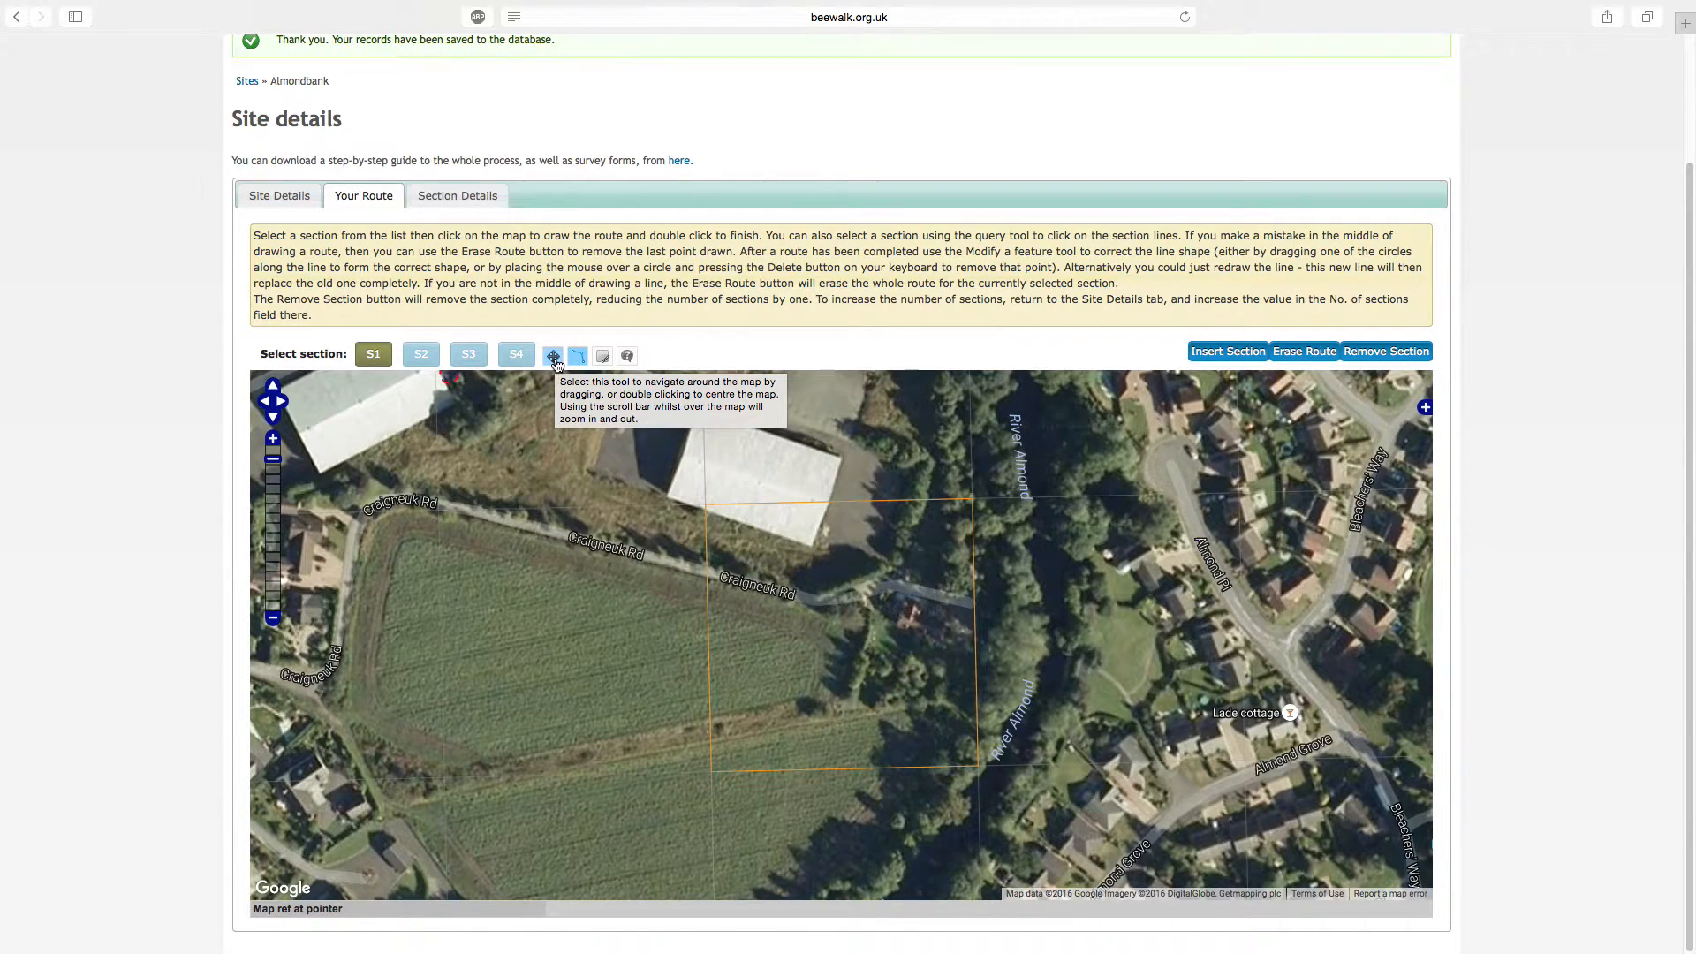
Draw section S1 from the building beside Craigneuk Rd north around the warehouses, ending to the west just below College Mill Trout Farm
{"action": "left_click", "coordinate": [554, 357]}
{"action": "mouse_move", "coordinate": [738, 630]}
{"action": "left_mouse_down"}
{"action": "mouse_move", "coordinate": [641, 588]}
{"action": "mouse_move", "coordinate": [709, 659]}
{"action": "mouse_move", "coordinate": [860, 673]}
{"action": "mouse_move", "coordinate": [714, 611]}
{"action": "mouse_move", "coordinate": [623, 644]}
{"action": "left_mouse_up"}
{"action": "left_click", "coordinate": [274, 619]}
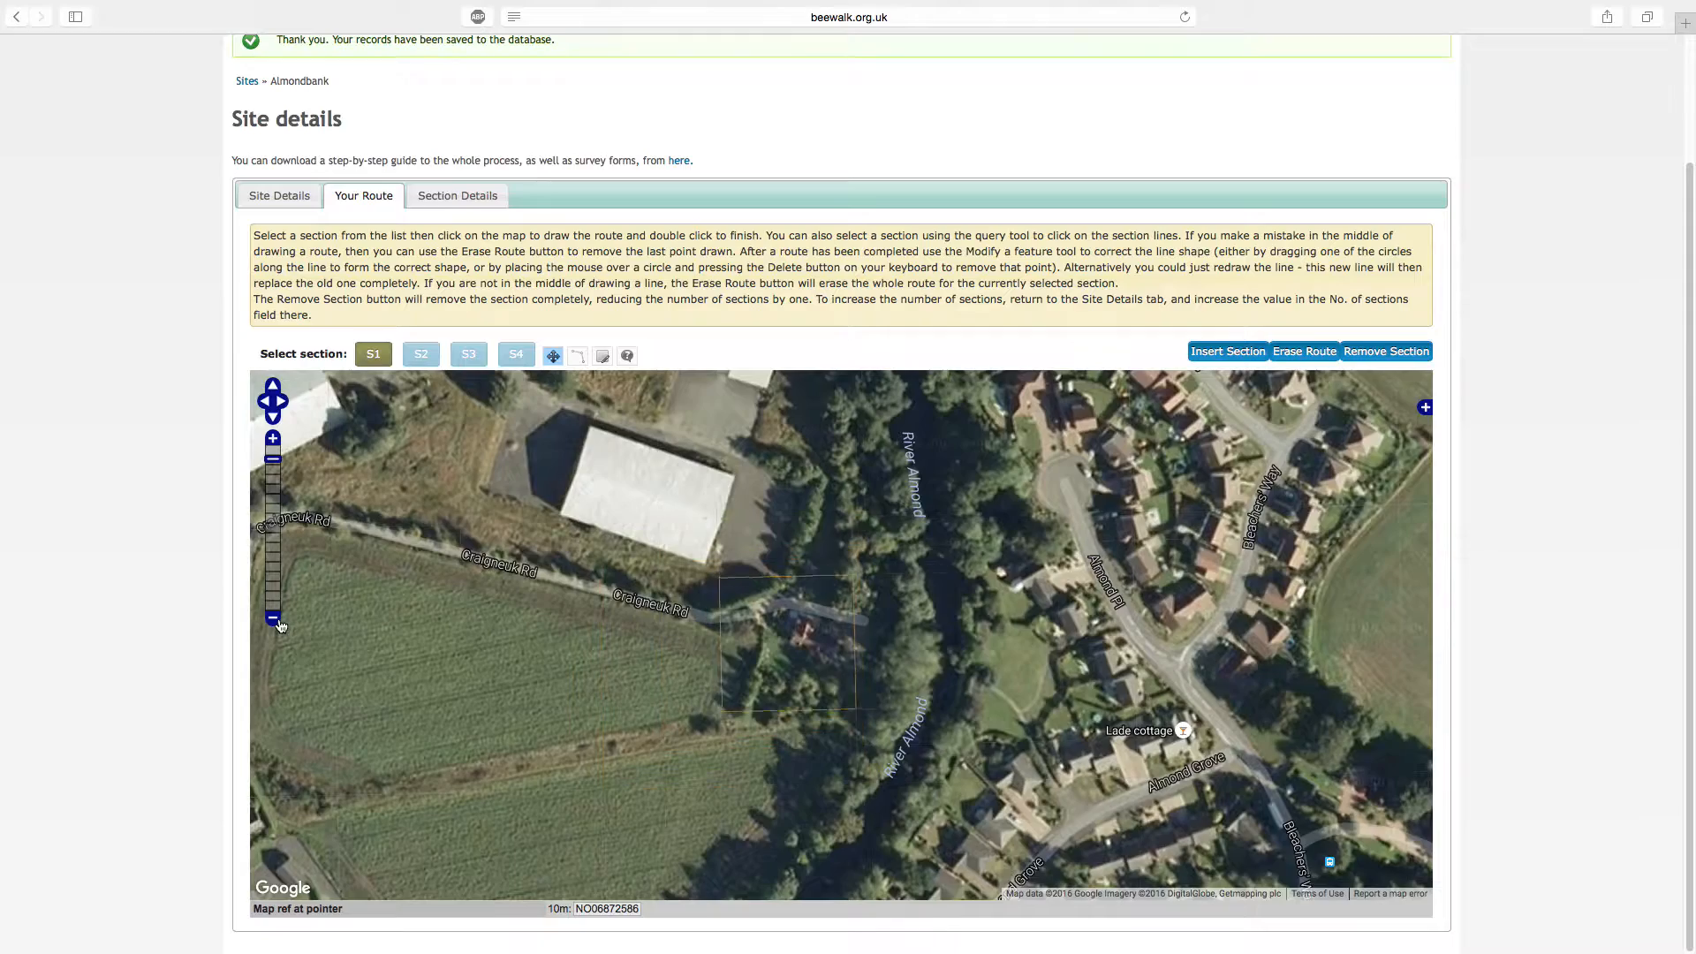
{"action": "left_click", "coordinate": [274, 618]}
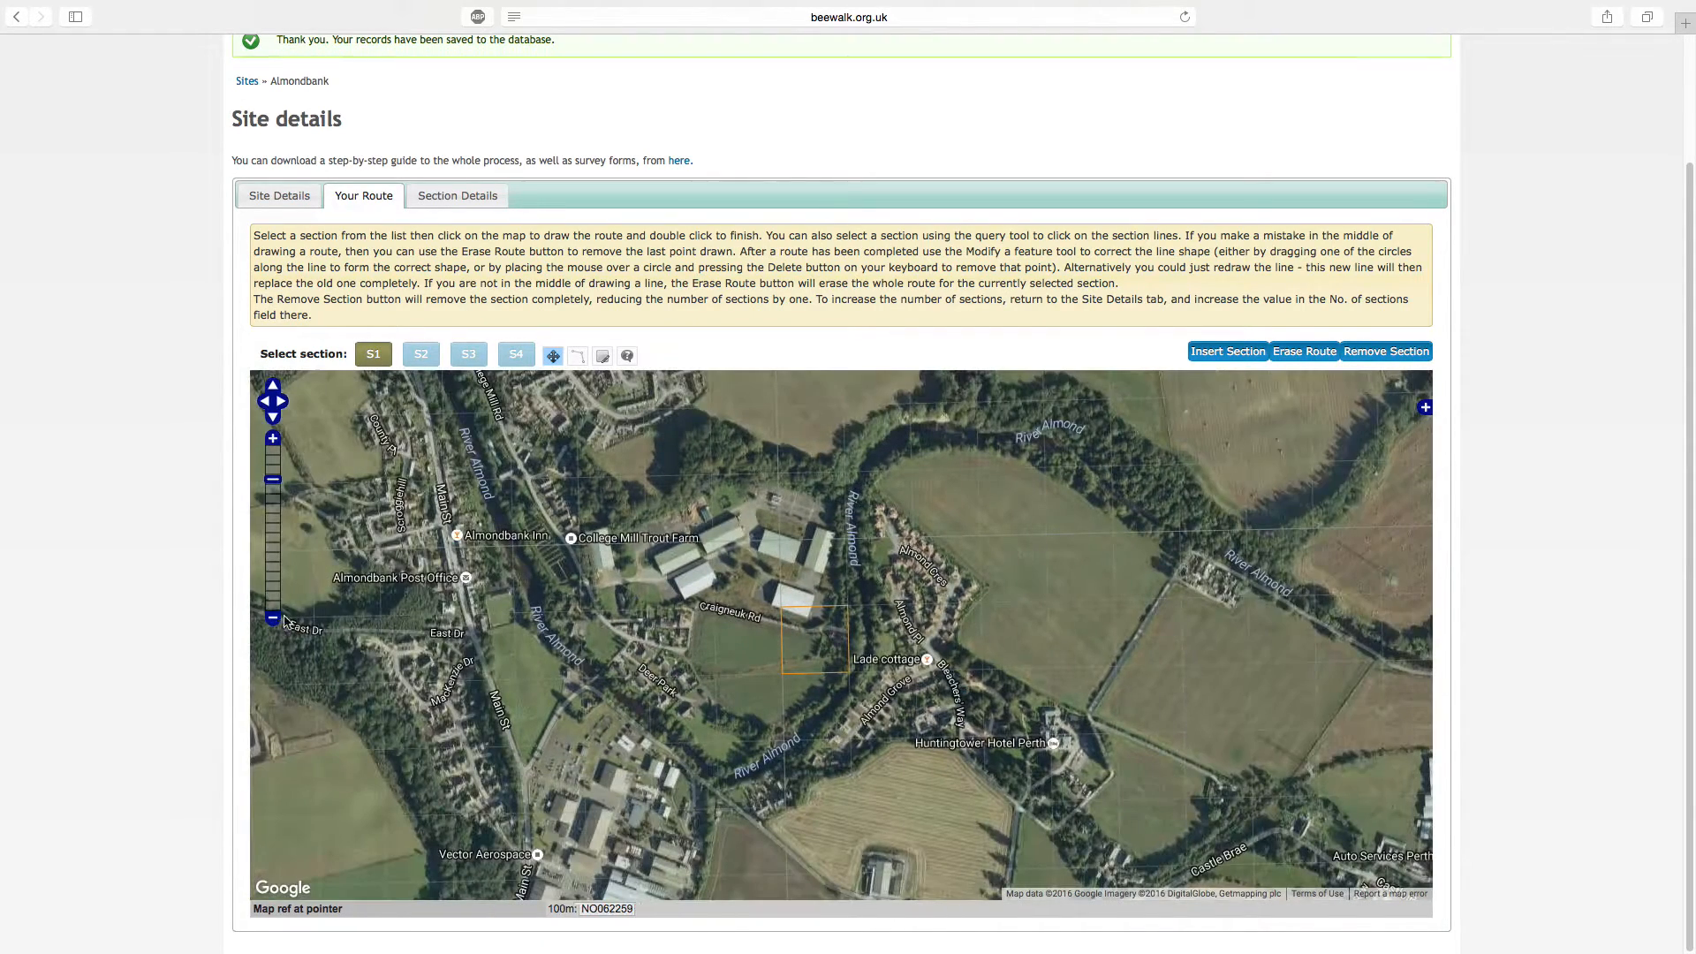
{"action": "left_click", "coordinate": [577, 357]}
{"action": "left_click", "coordinate": [604, 357]}
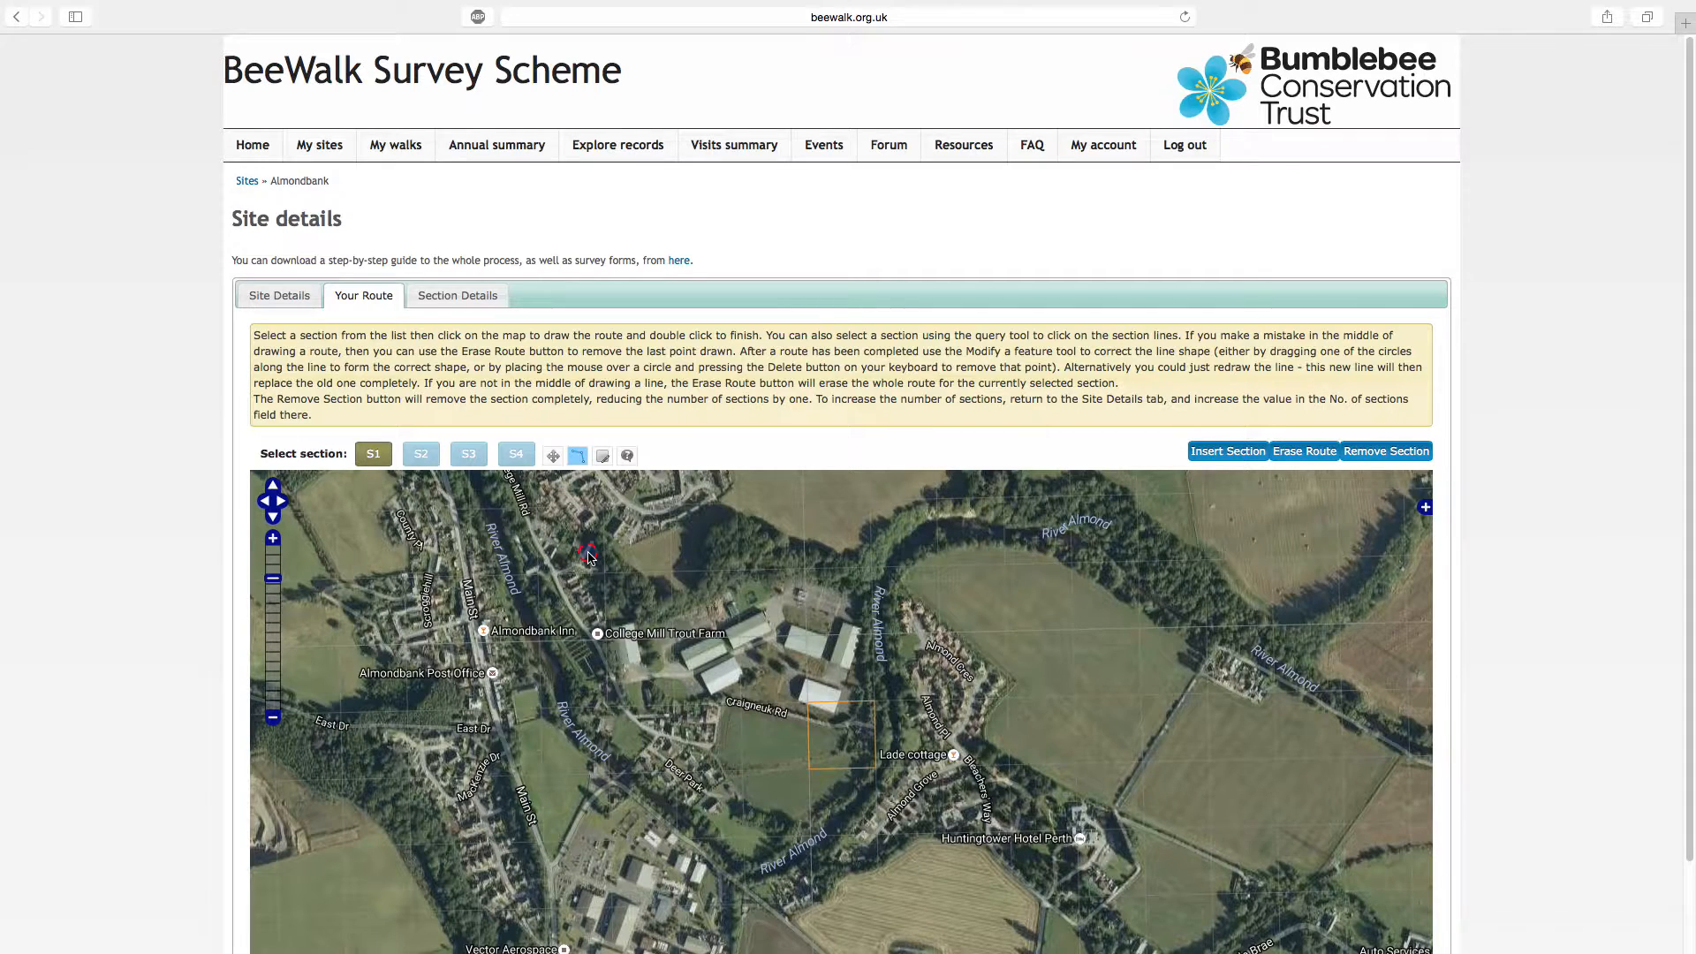
{"action": "left_click", "coordinate": [840, 720]}
{"action": "left_click", "coordinate": [848, 691]}
{"action": "left_click", "coordinate": [818, 678]}
{"action": "left_click", "coordinate": [846, 602]}
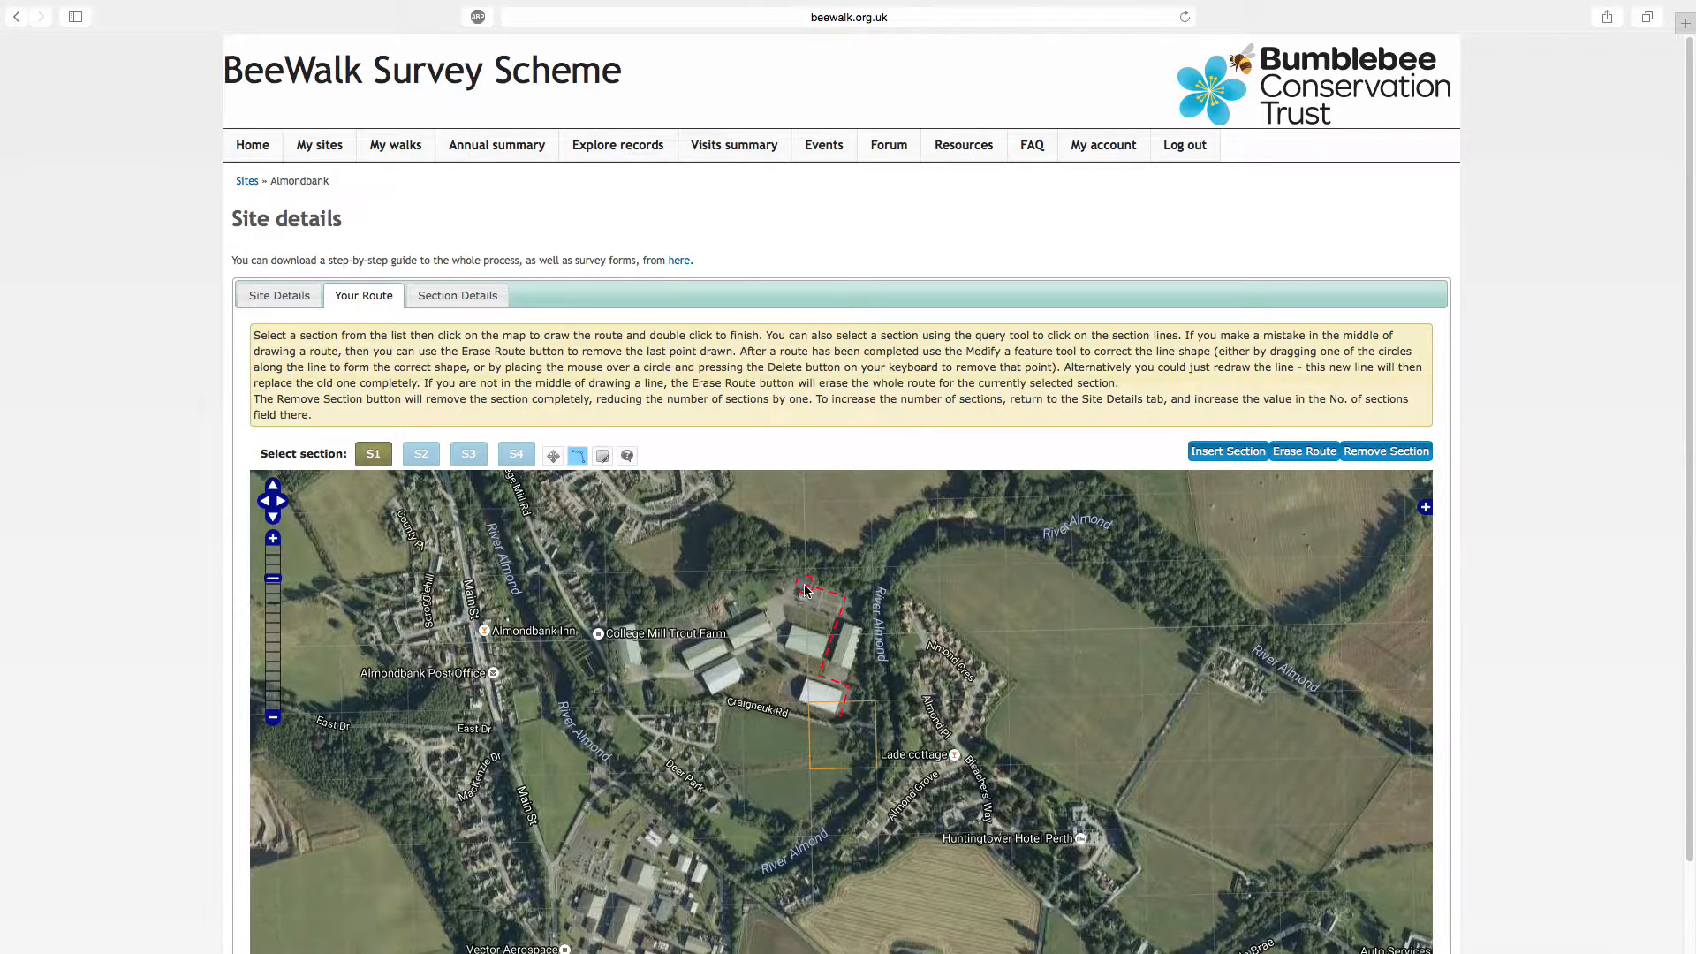
{"action": "left_click", "coordinate": [792, 583]}
{"action": "left_click", "coordinate": [718, 600]}
{"action": "left_click", "coordinate": [660, 625]}
{"action": "left_click", "coordinate": [667, 669]}
{"action": "double_click", "coordinate": [627, 683]}
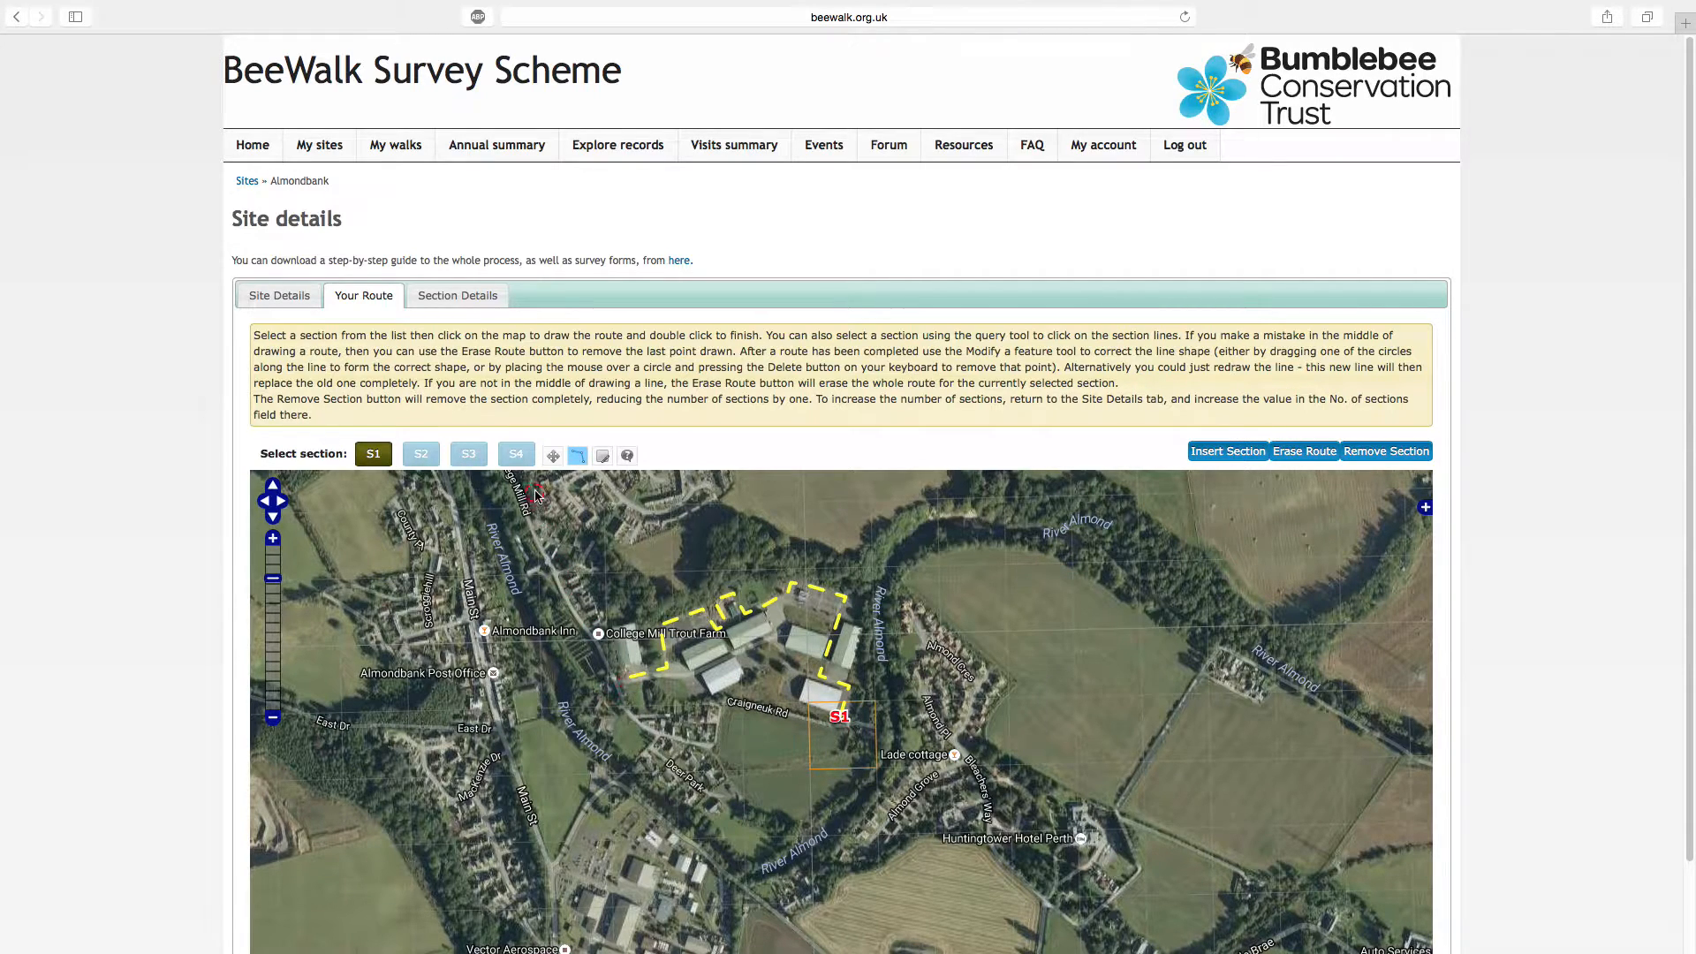
Draw section S2 from the end of S1 up College Mill Rd, around and down Main St, ending west of the Almondbank Inn
{"action": "left_click", "coordinate": [553, 457]}
{"action": "left_click_drag", "start_coordinate": [589, 535], "coordinate": [757, 636]}
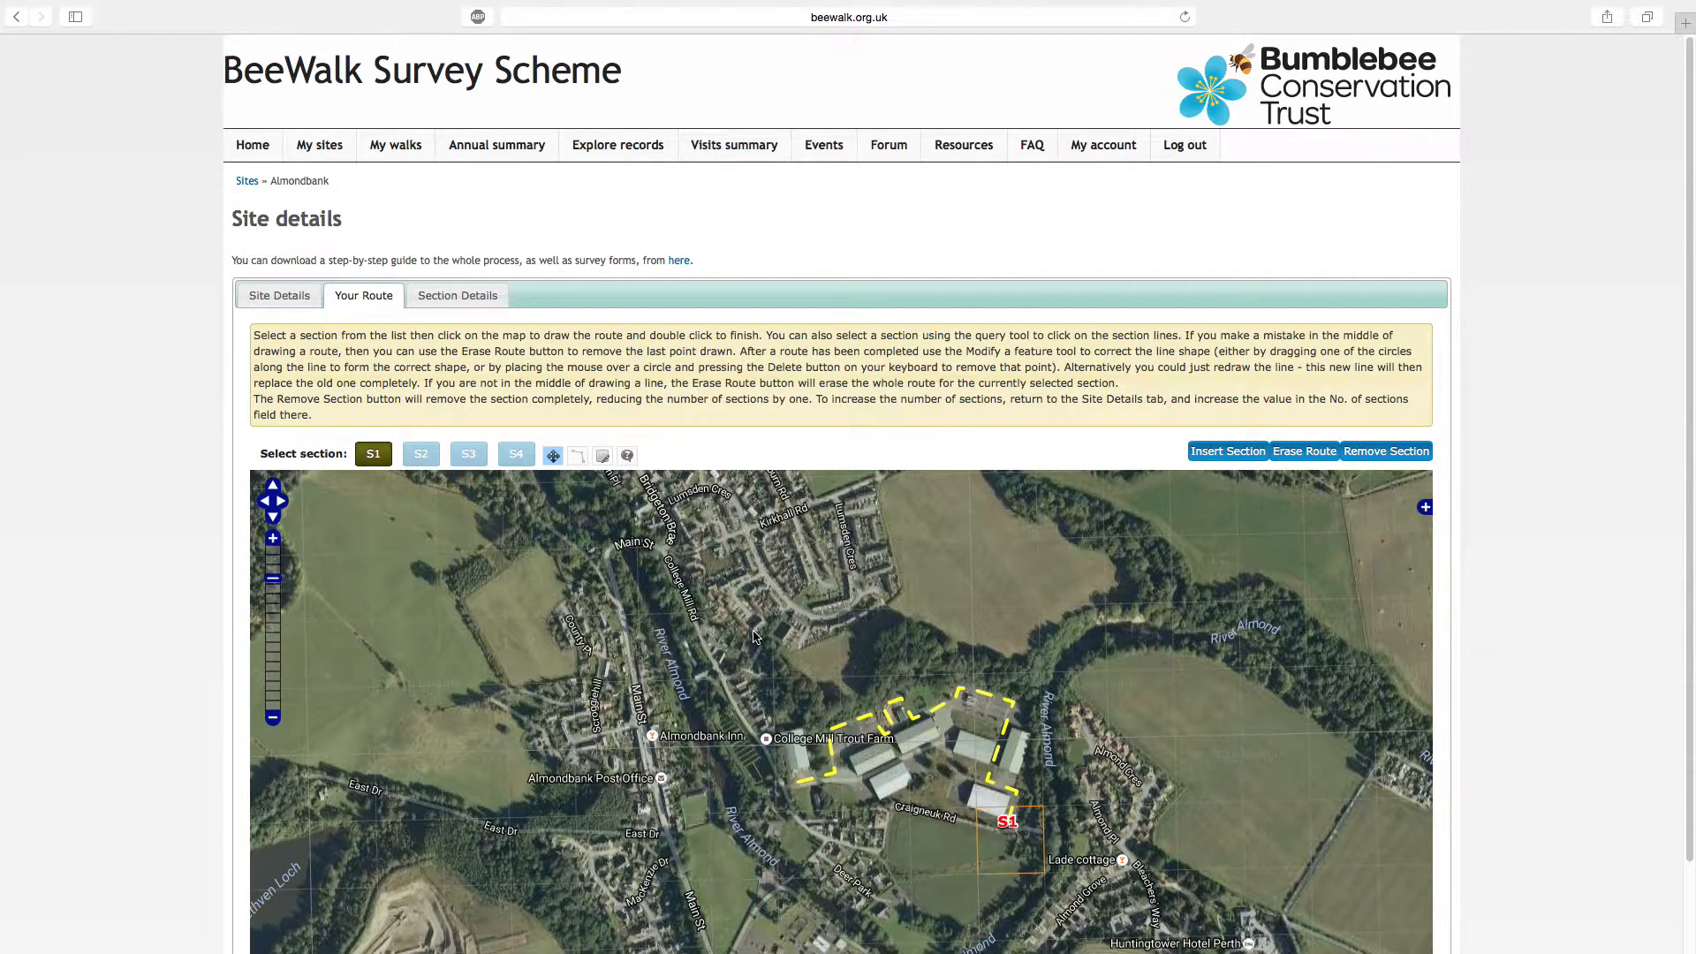
{"action": "left_click", "coordinate": [426, 456]}
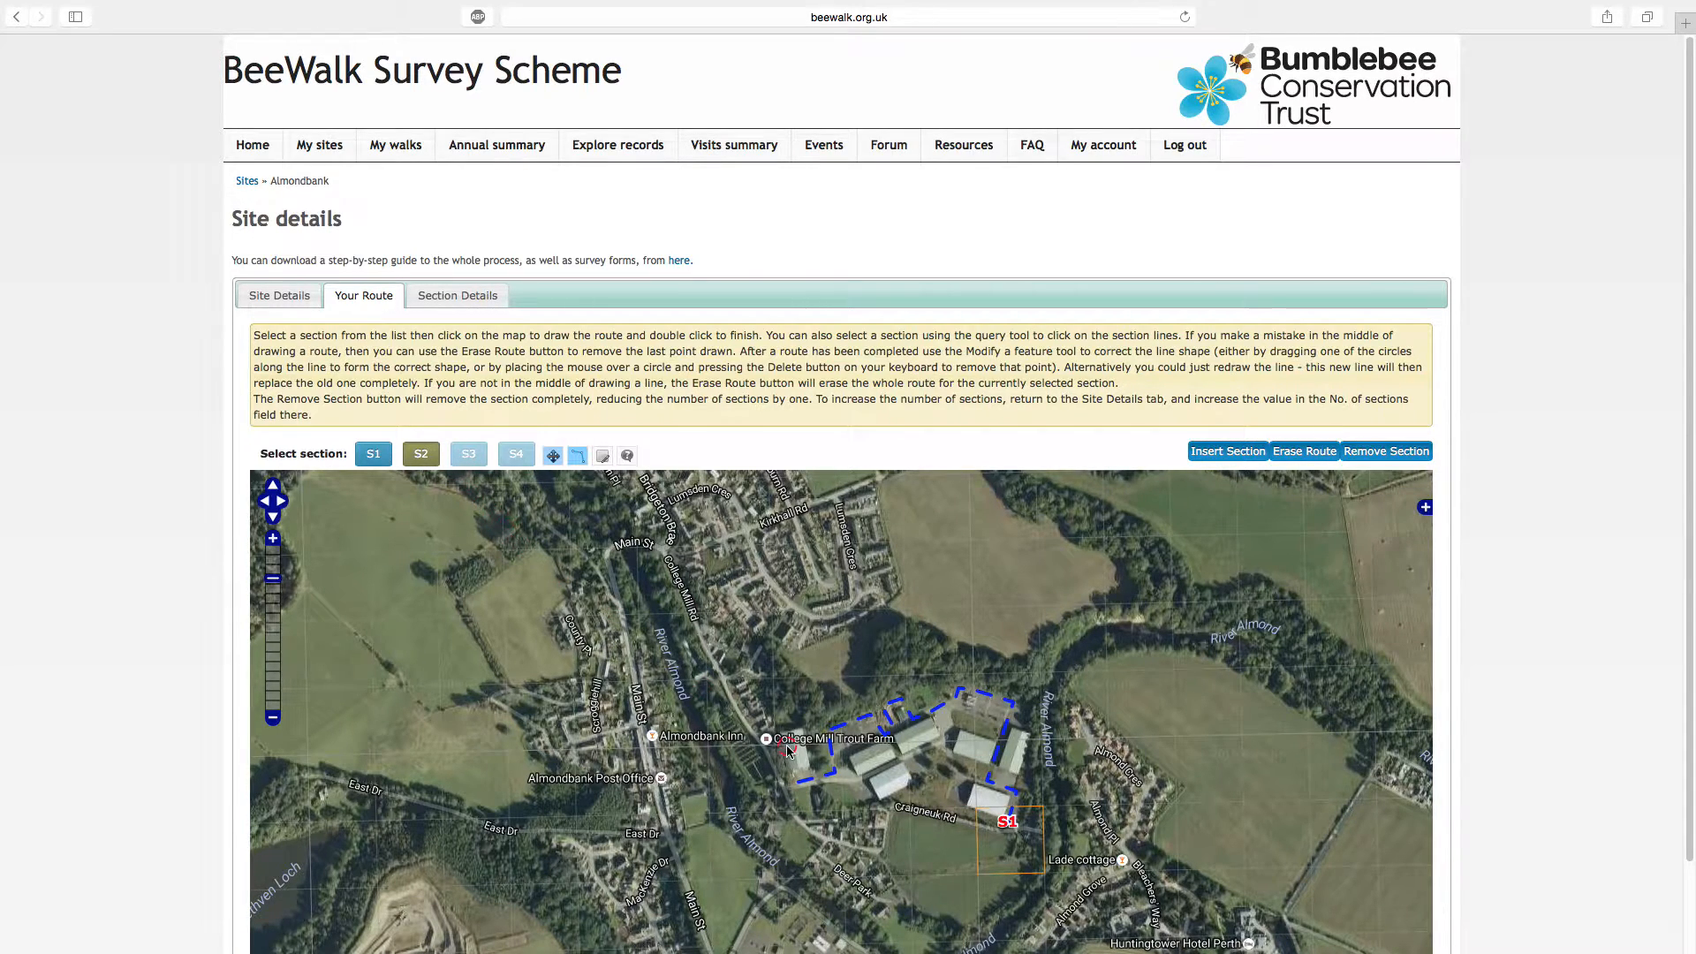
{"action": "left_click", "coordinate": [786, 787]}
{"action": "left_click", "coordinate": [664, 557]}
{"action": "left_click", "coordinate": [636, 545]}
{"action": "left_click", "coordinate": [610, 552]}
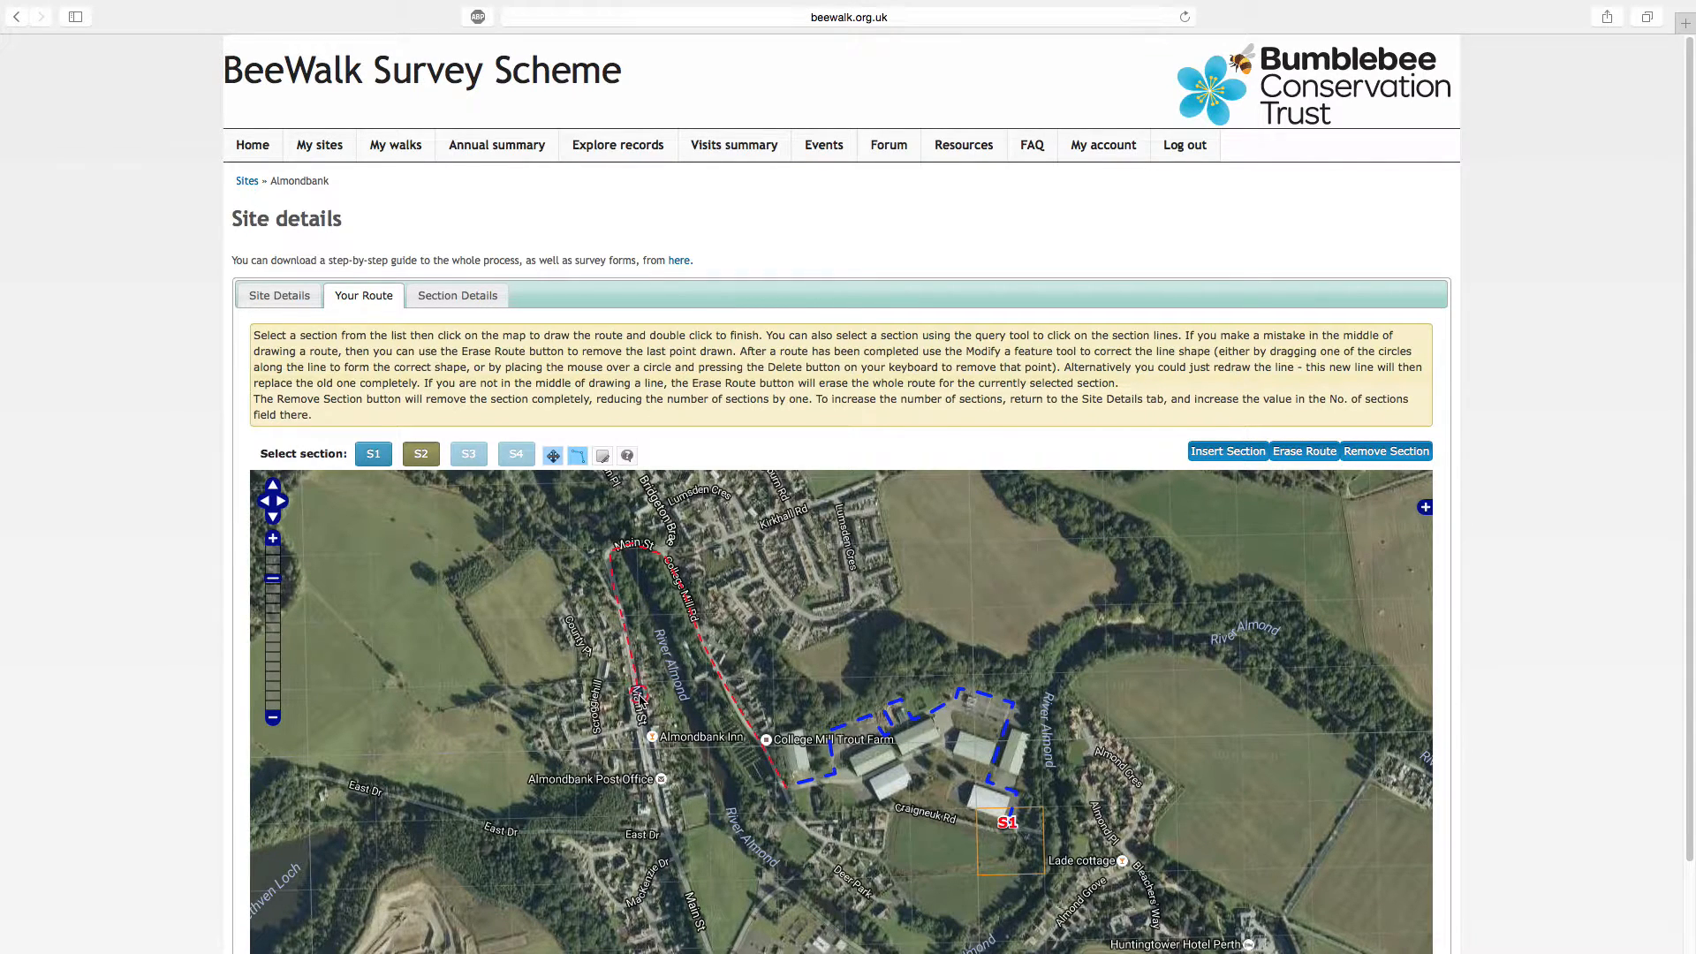
{"action": "left_click", "coordinate": [640, 725]}
{"action": "double_click", "coordinate": [574, 764]}
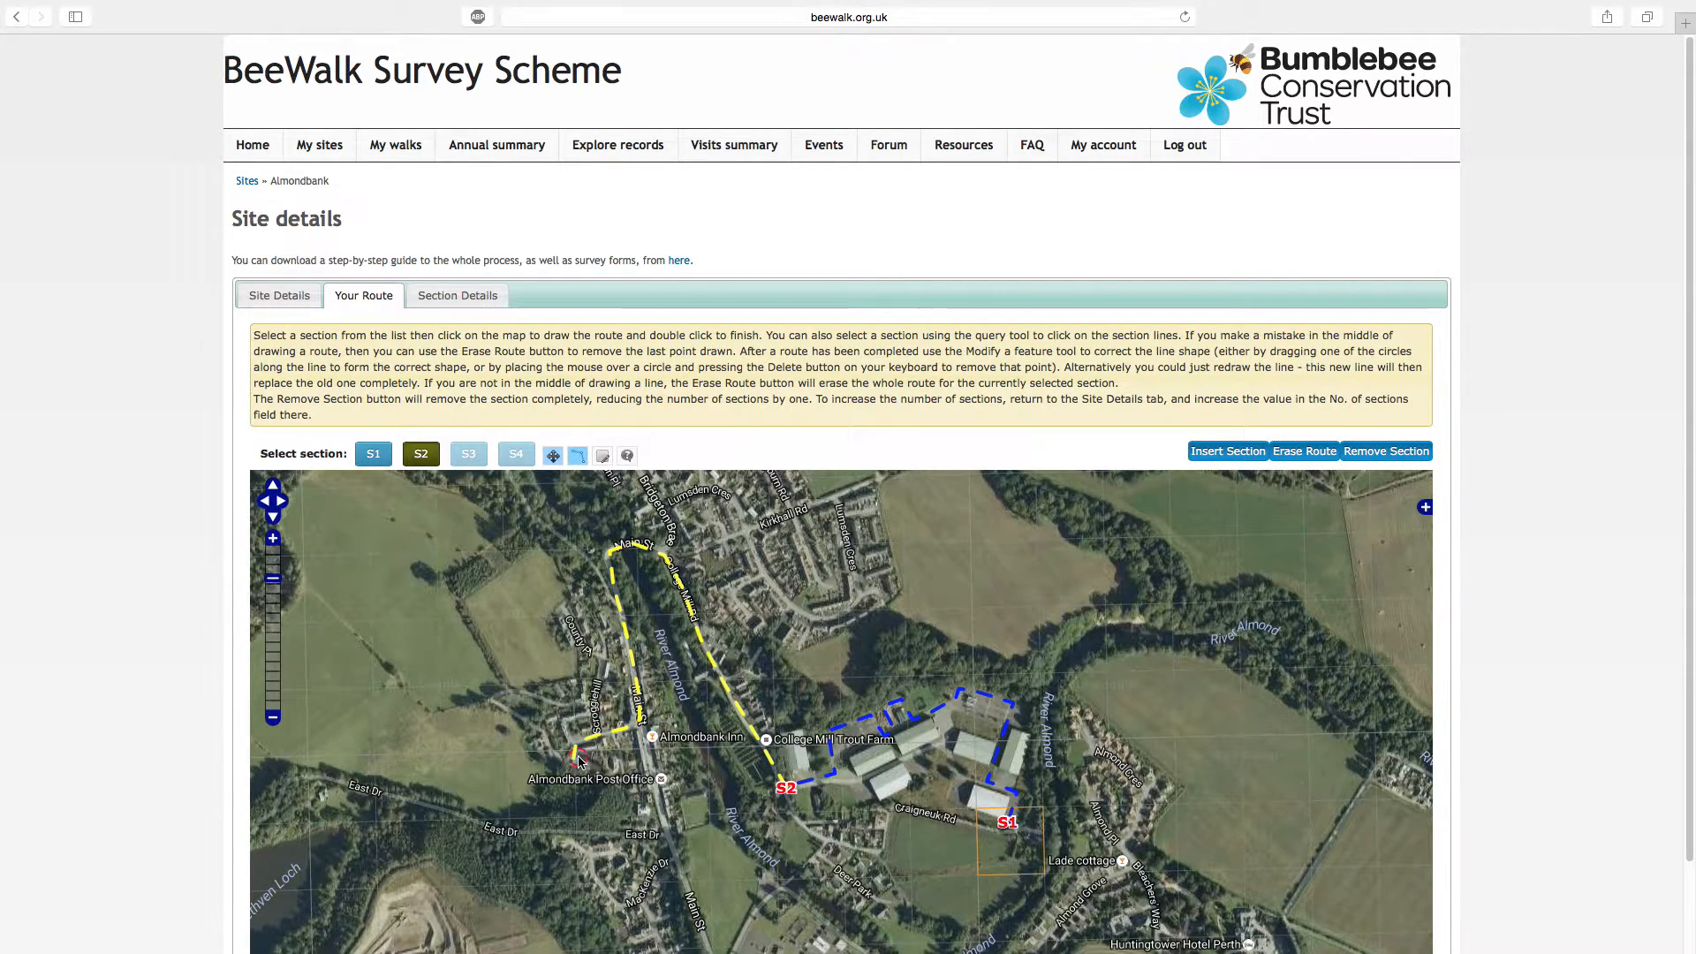
Draw section S3 from the end of S2 past Almondbank Post Office, curving southwest through the wooded area
{"action": "left_click", "coordinate": [553, 455]}
{"action": "left_click_drag", "start_coordinate": [758, 799], "coordinate": [930, 753]}
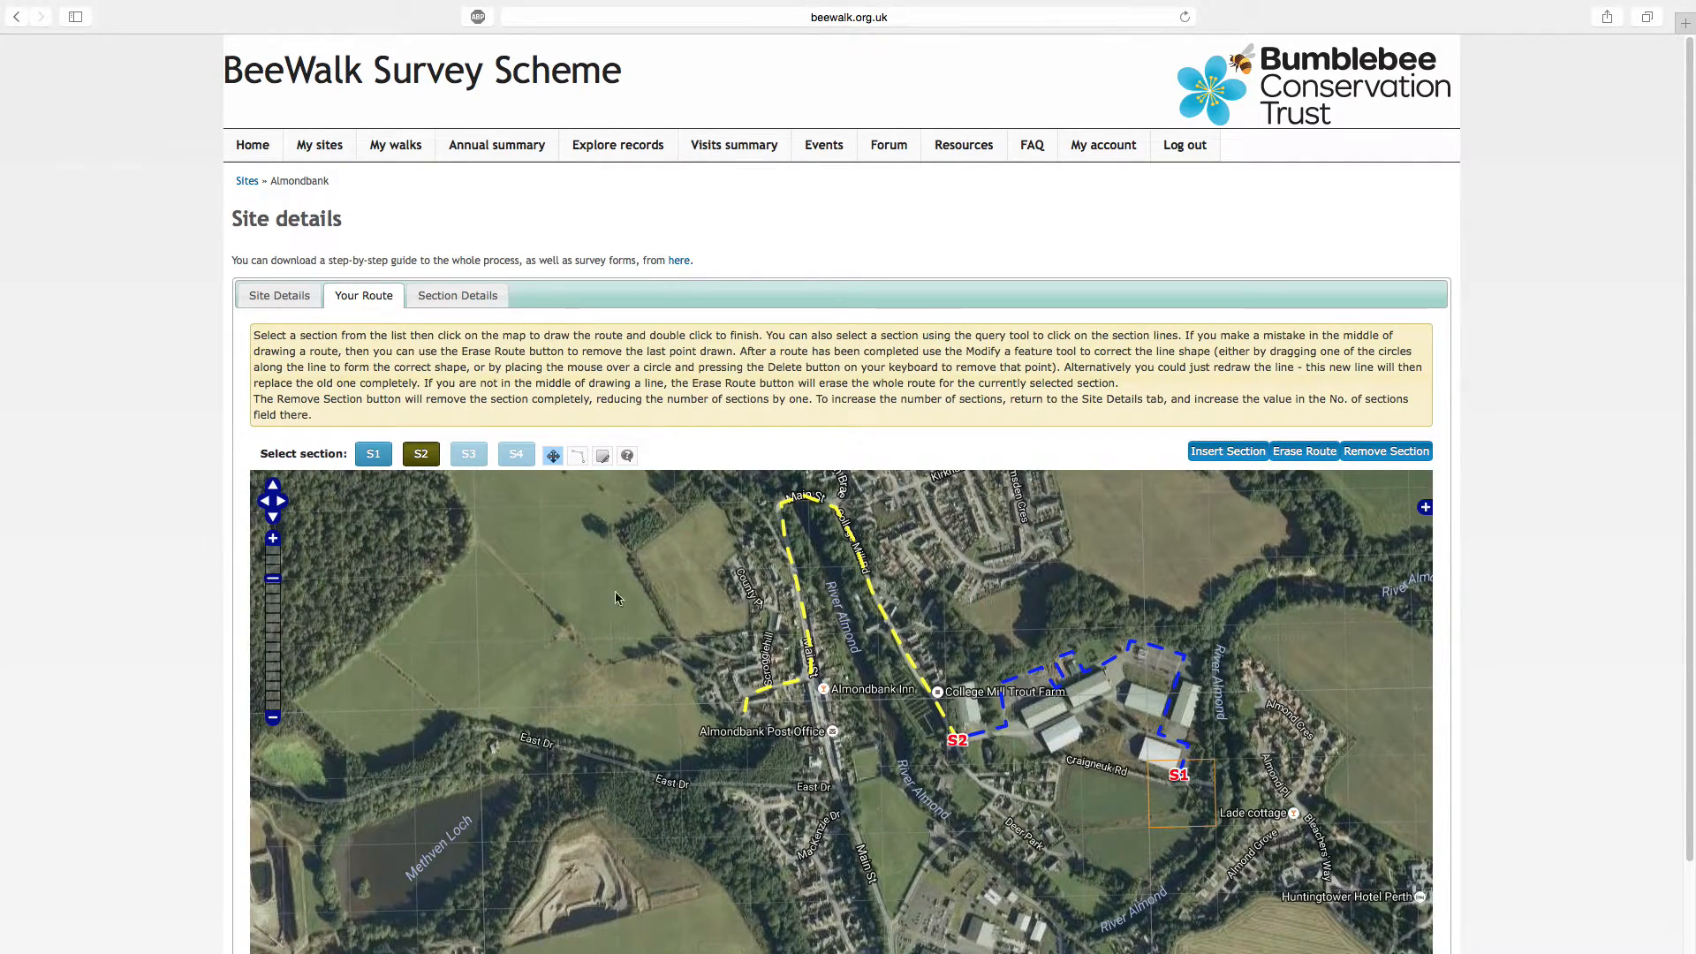
{"action": "left_click", "coordinate": [469, 455]}
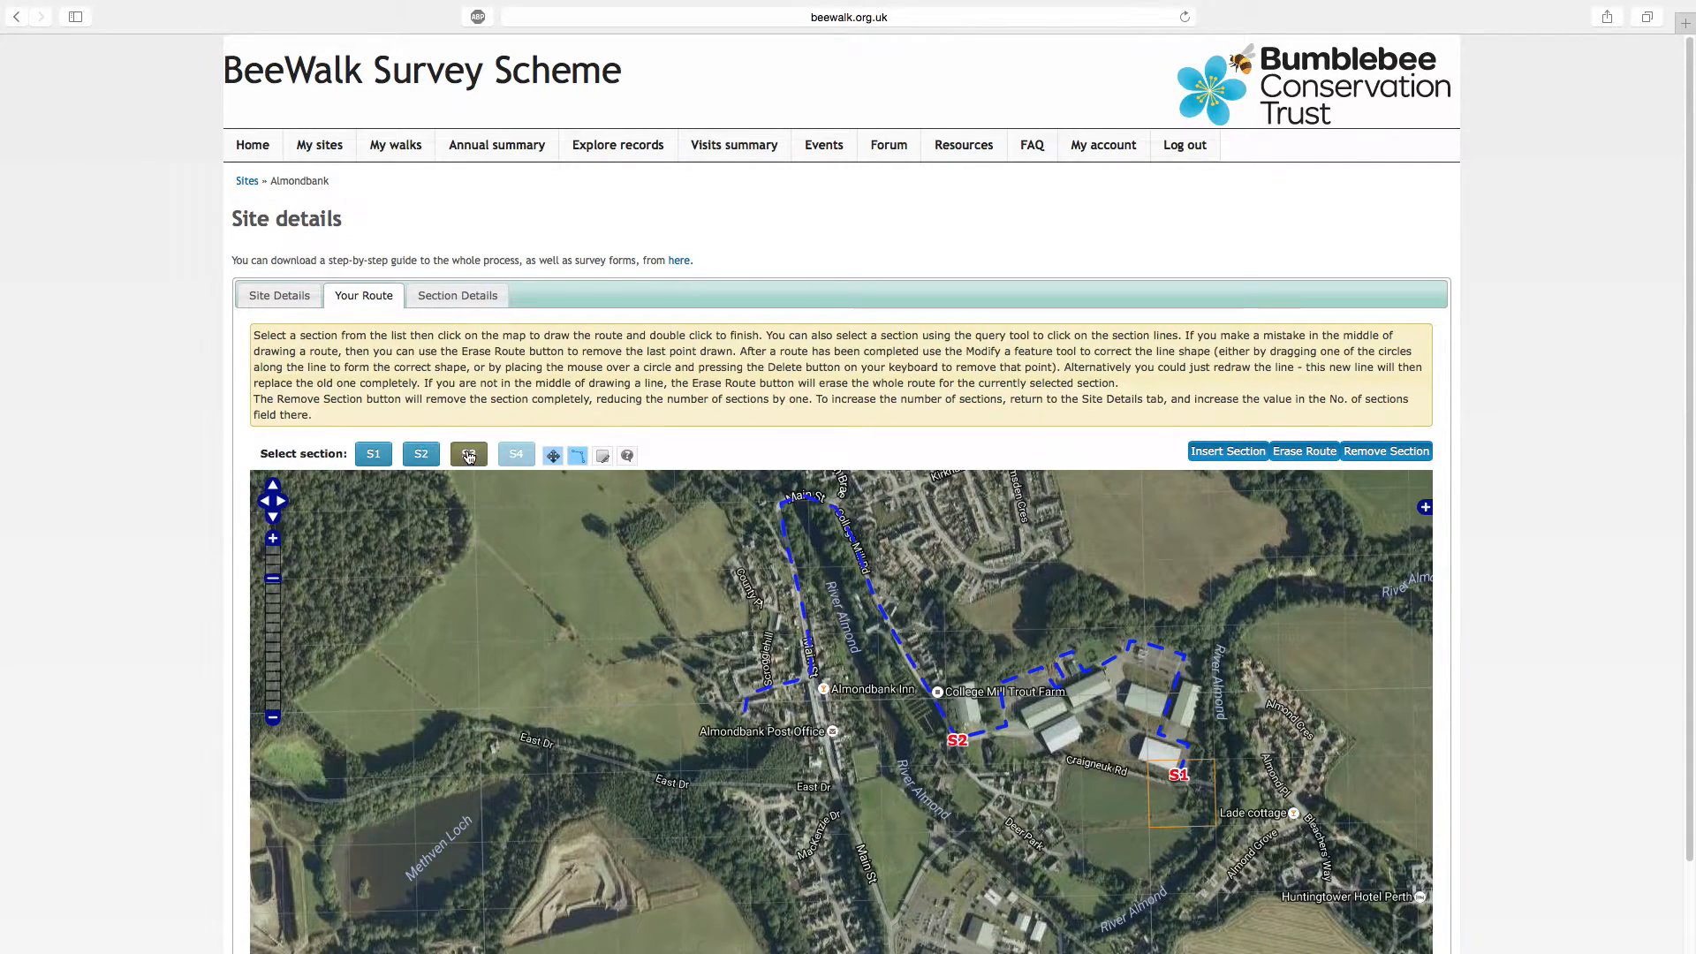
{"action": "left_click", "coordinate": [747, 719]}
{"action": "left_click", "coordinate": [772, 735]}
{"action": "left_click", "coordinate": [752, 765]}
{"action": "double_click", "coordinate": [710, 758]}
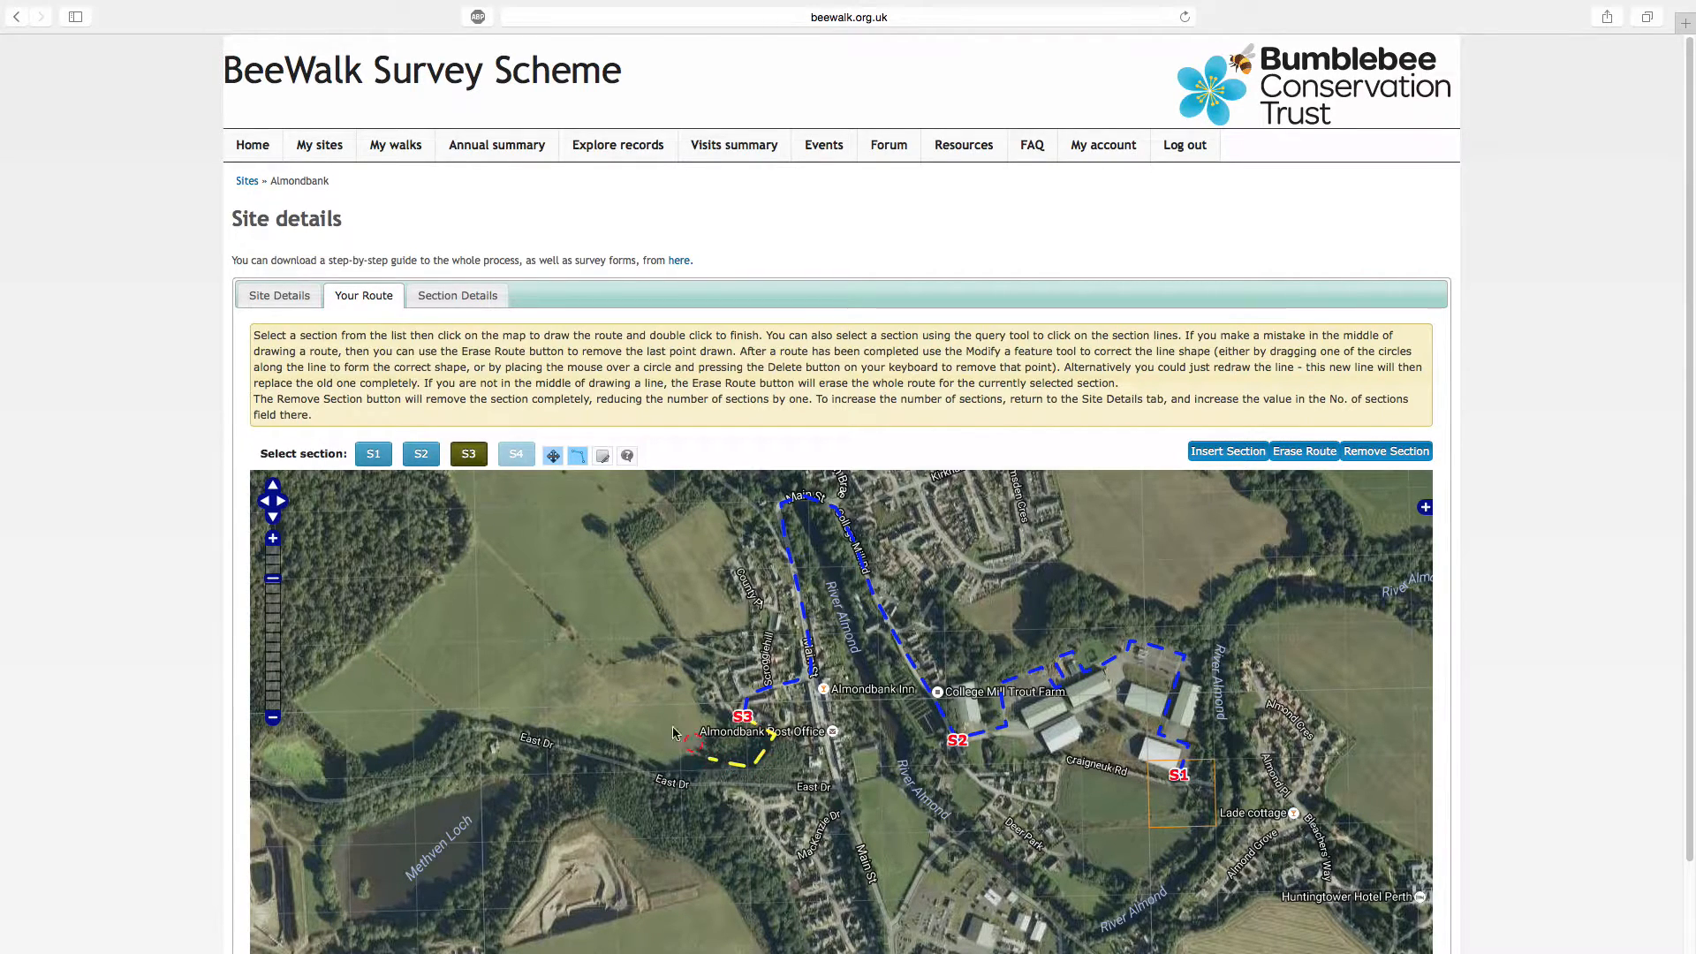
Draw section S4 from the end of S3 west along East Dr, north across the field and back east to the houses
{"action": "left_click", "coordinate": [516, 454]}
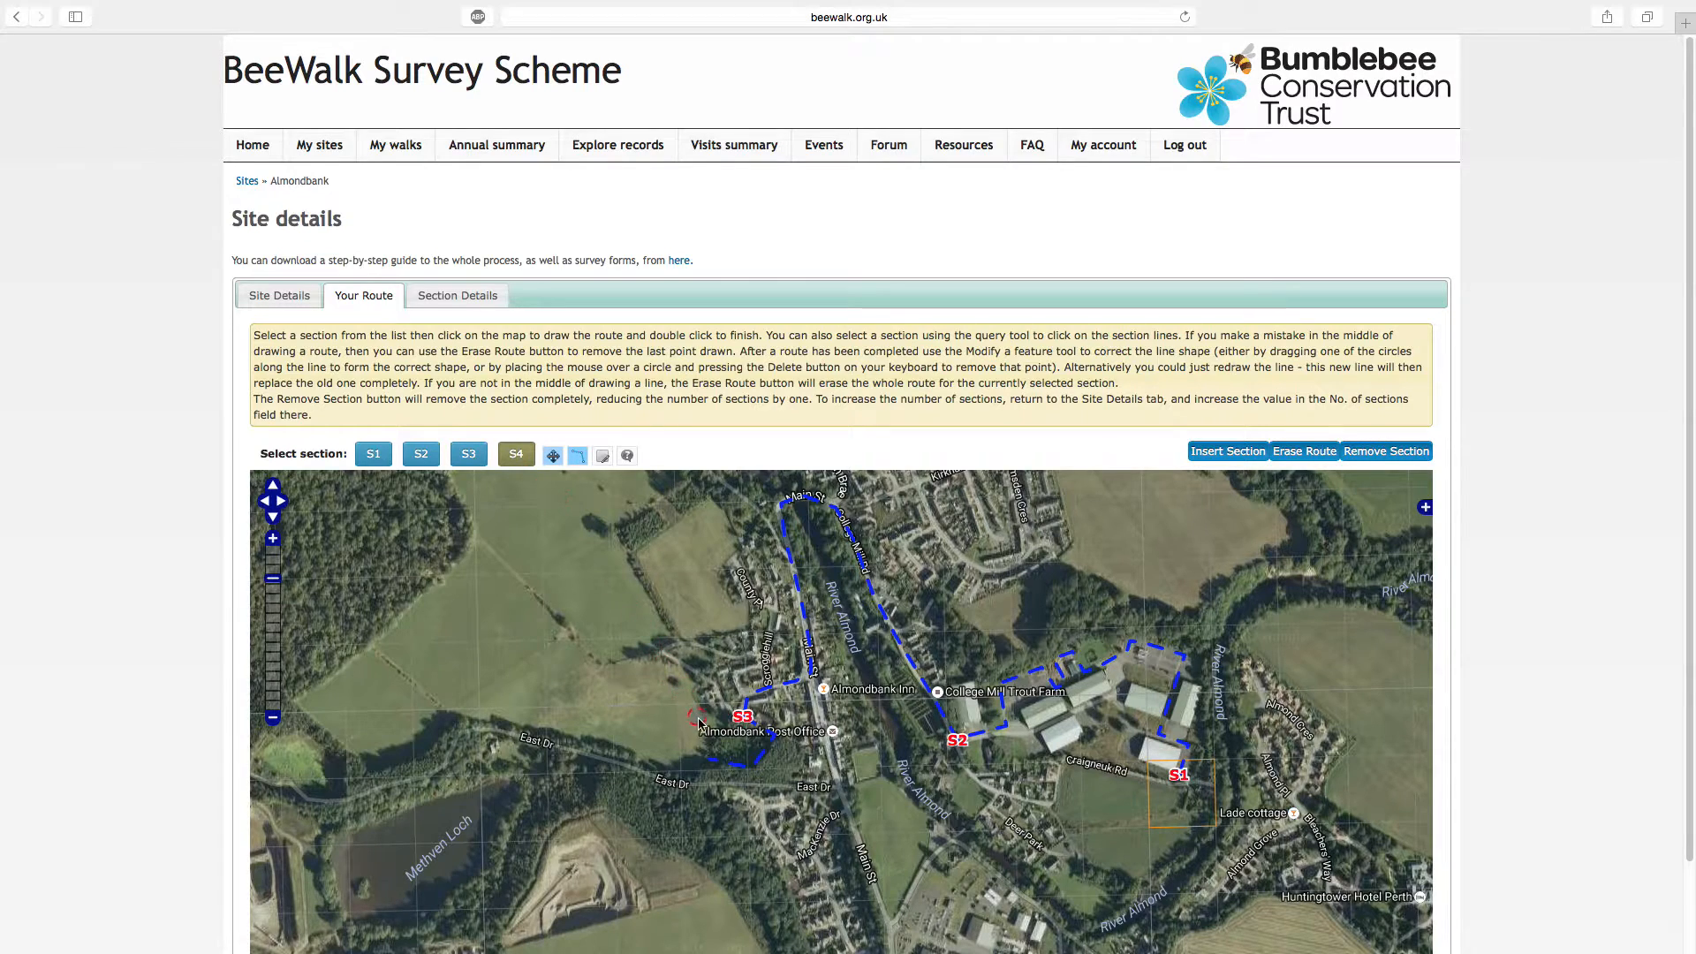
{"action": "left_click", "coordinate": [706, 761]}
{"action": "left_click", "coordinate": [678, 778]}
{"action": "left_click", "coordinate": [589, 742]}
{"action": "left_click", "coordinate": [636, 707]}
{"action": "left_click", "coordinate": [594, 674]}
{"action": "double_click", "coordinate": [703, 651]}
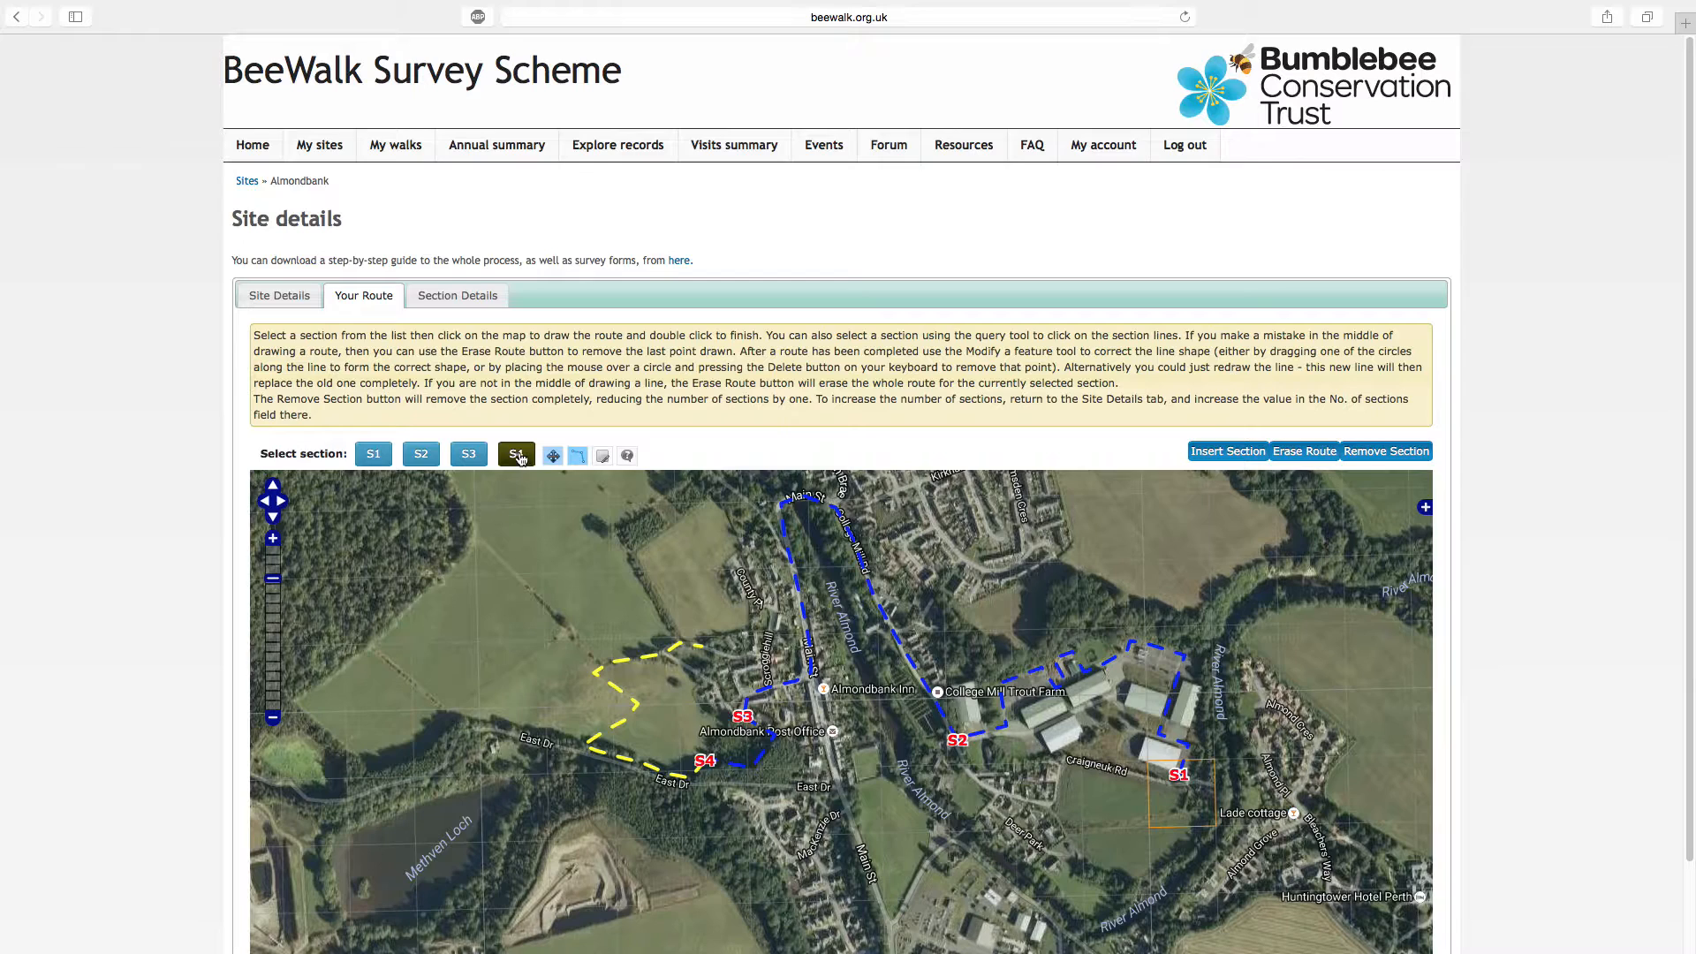
Reshape section S4 by deleting the points of its inward kink and moving a midpoint west to near East Dr
{"action": "left_click", "coordinate": [602, 456]}
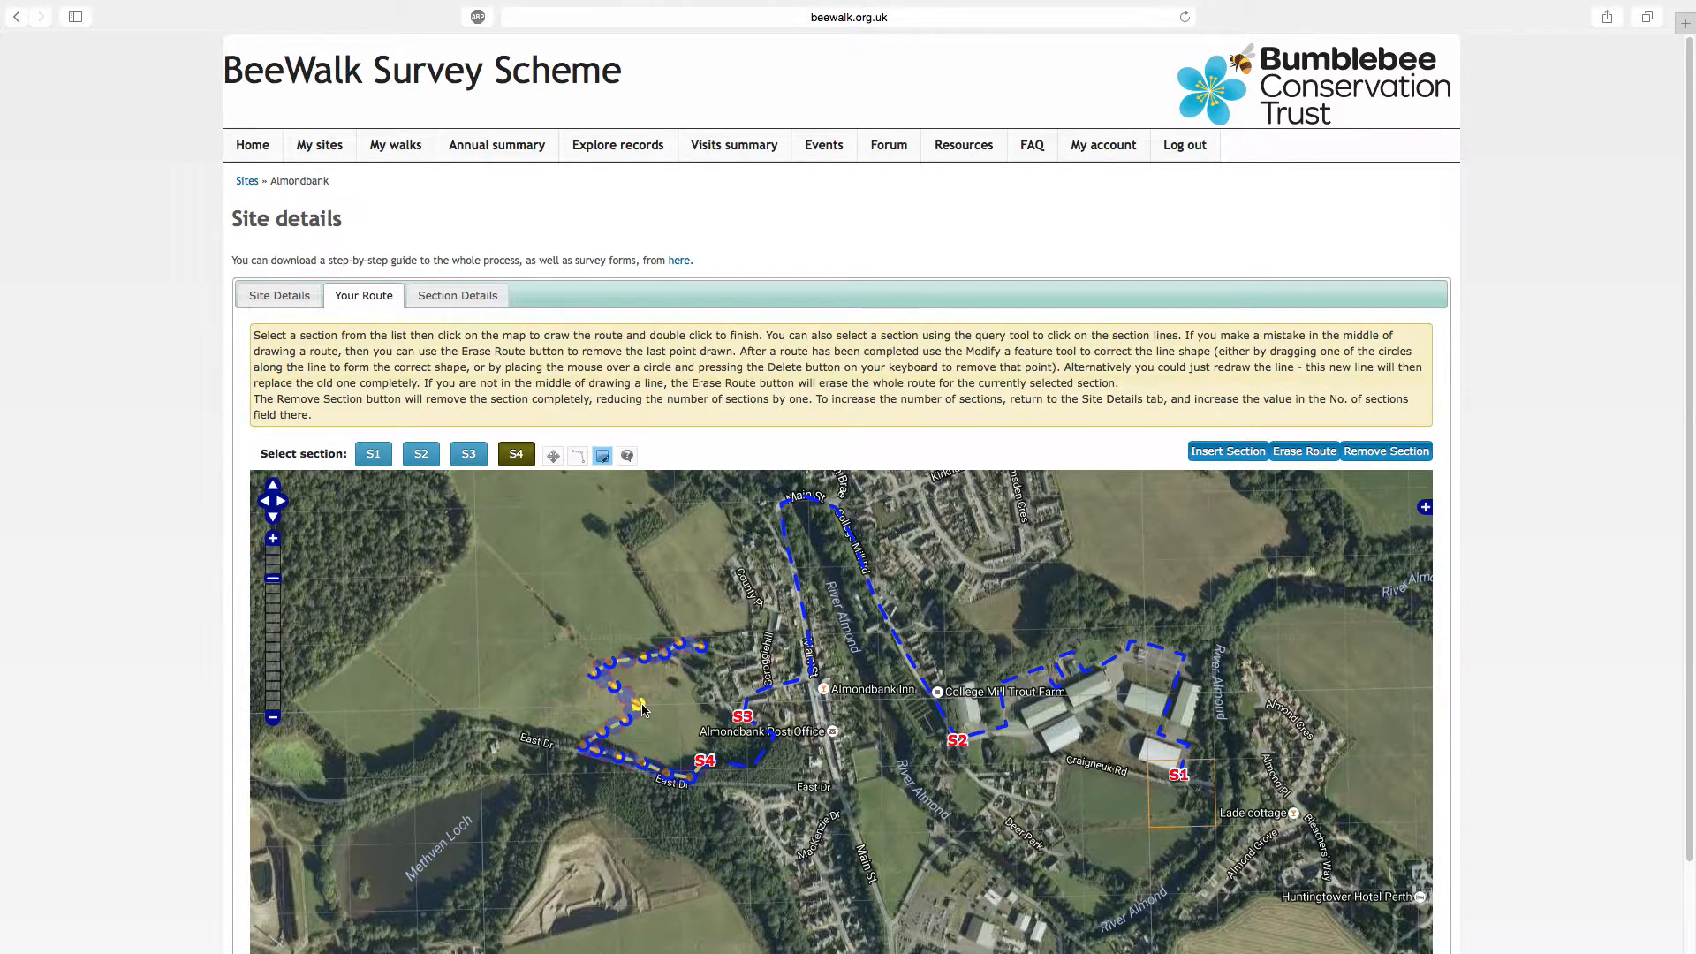
{"action": "key", "text": "Delete"}
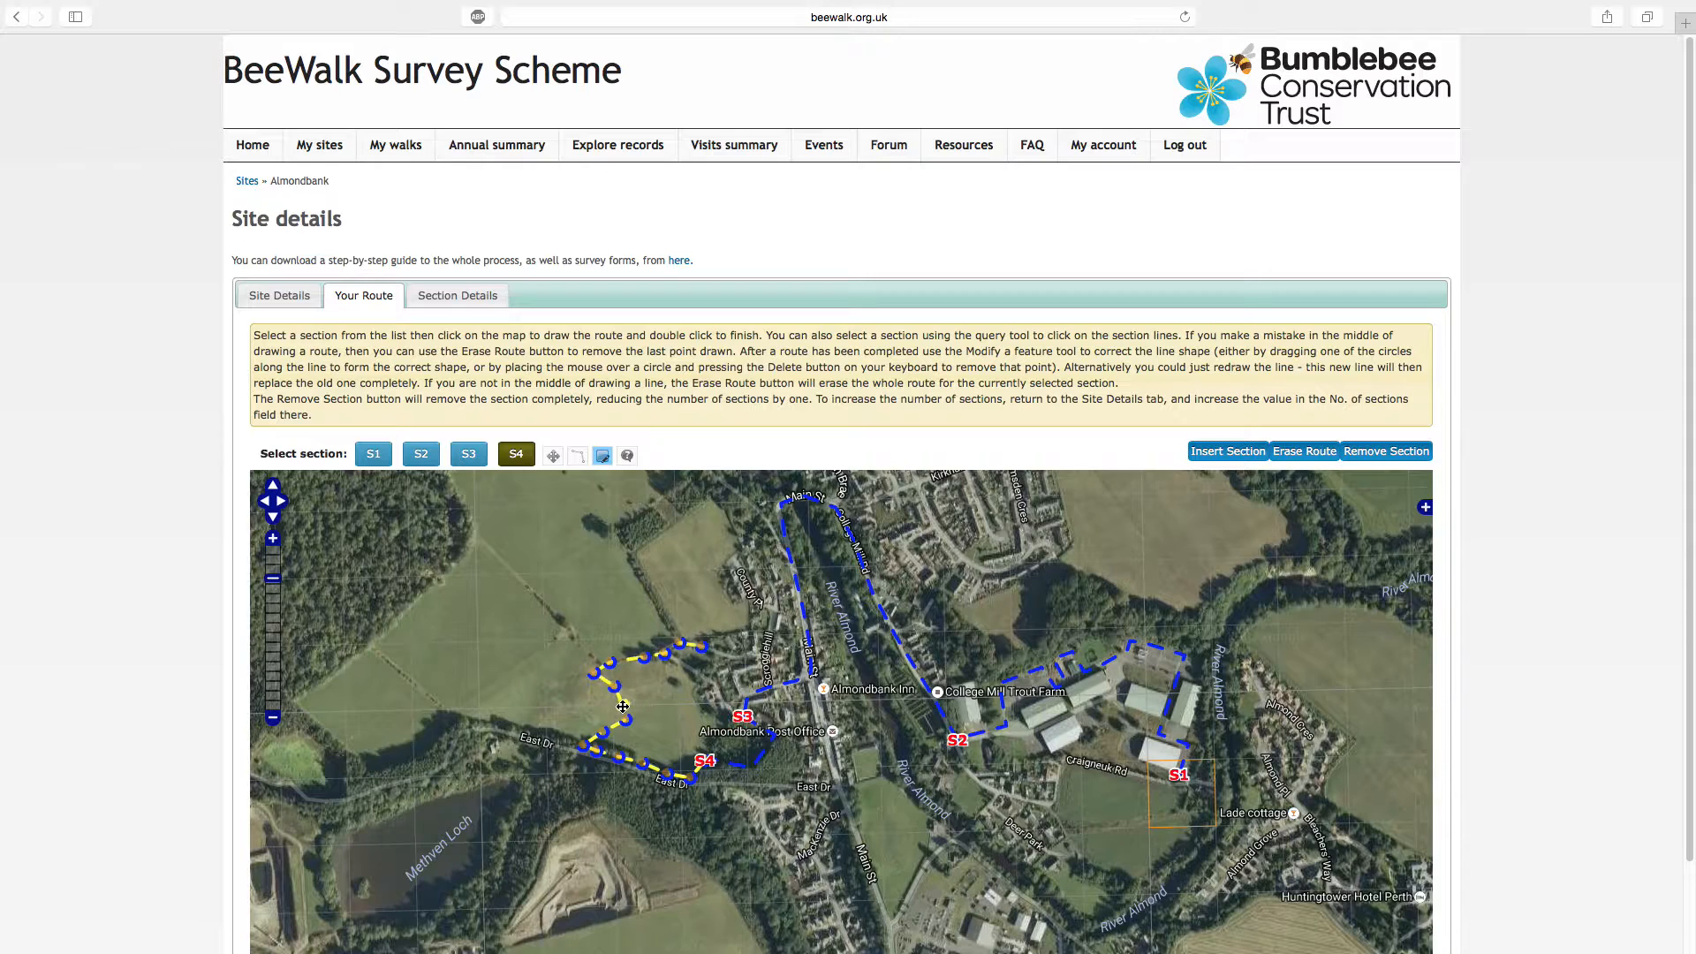
{"action": "left_click_drag", "start_coordinate": [605, 704], "coordinate": [532, 718]}
{"action": "key", "text": "Delete"}
{"action": "key", "text": "Delete"}
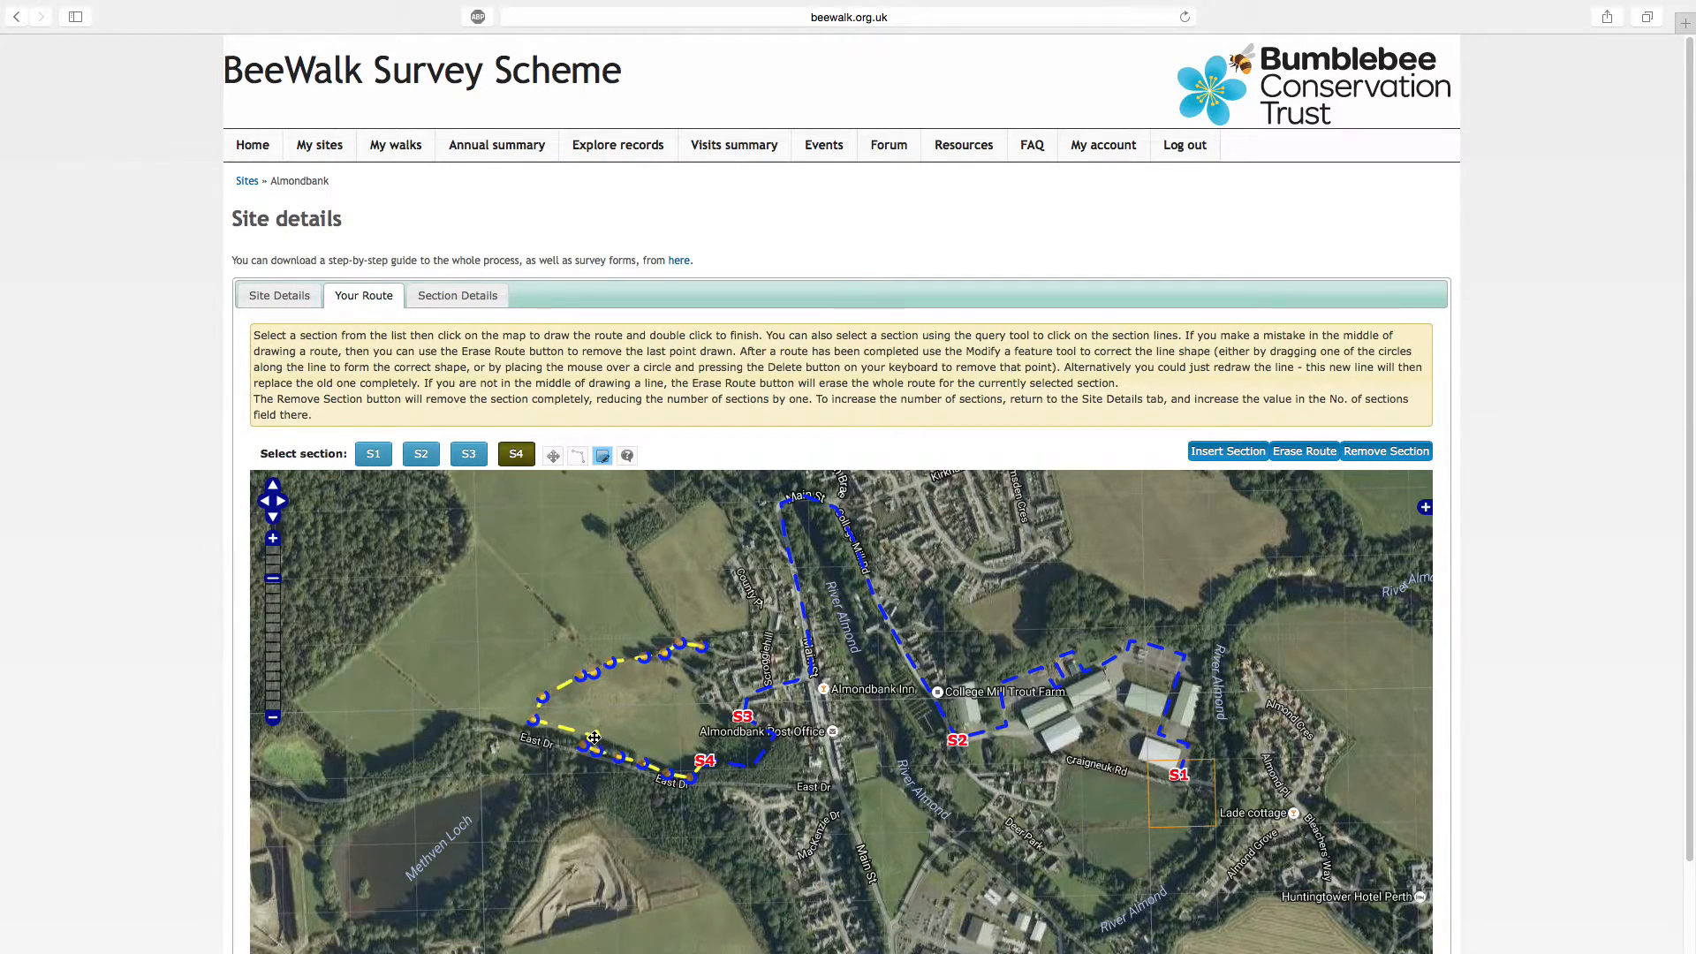
{"action": "left_click", "coordinate": [554, 456]}
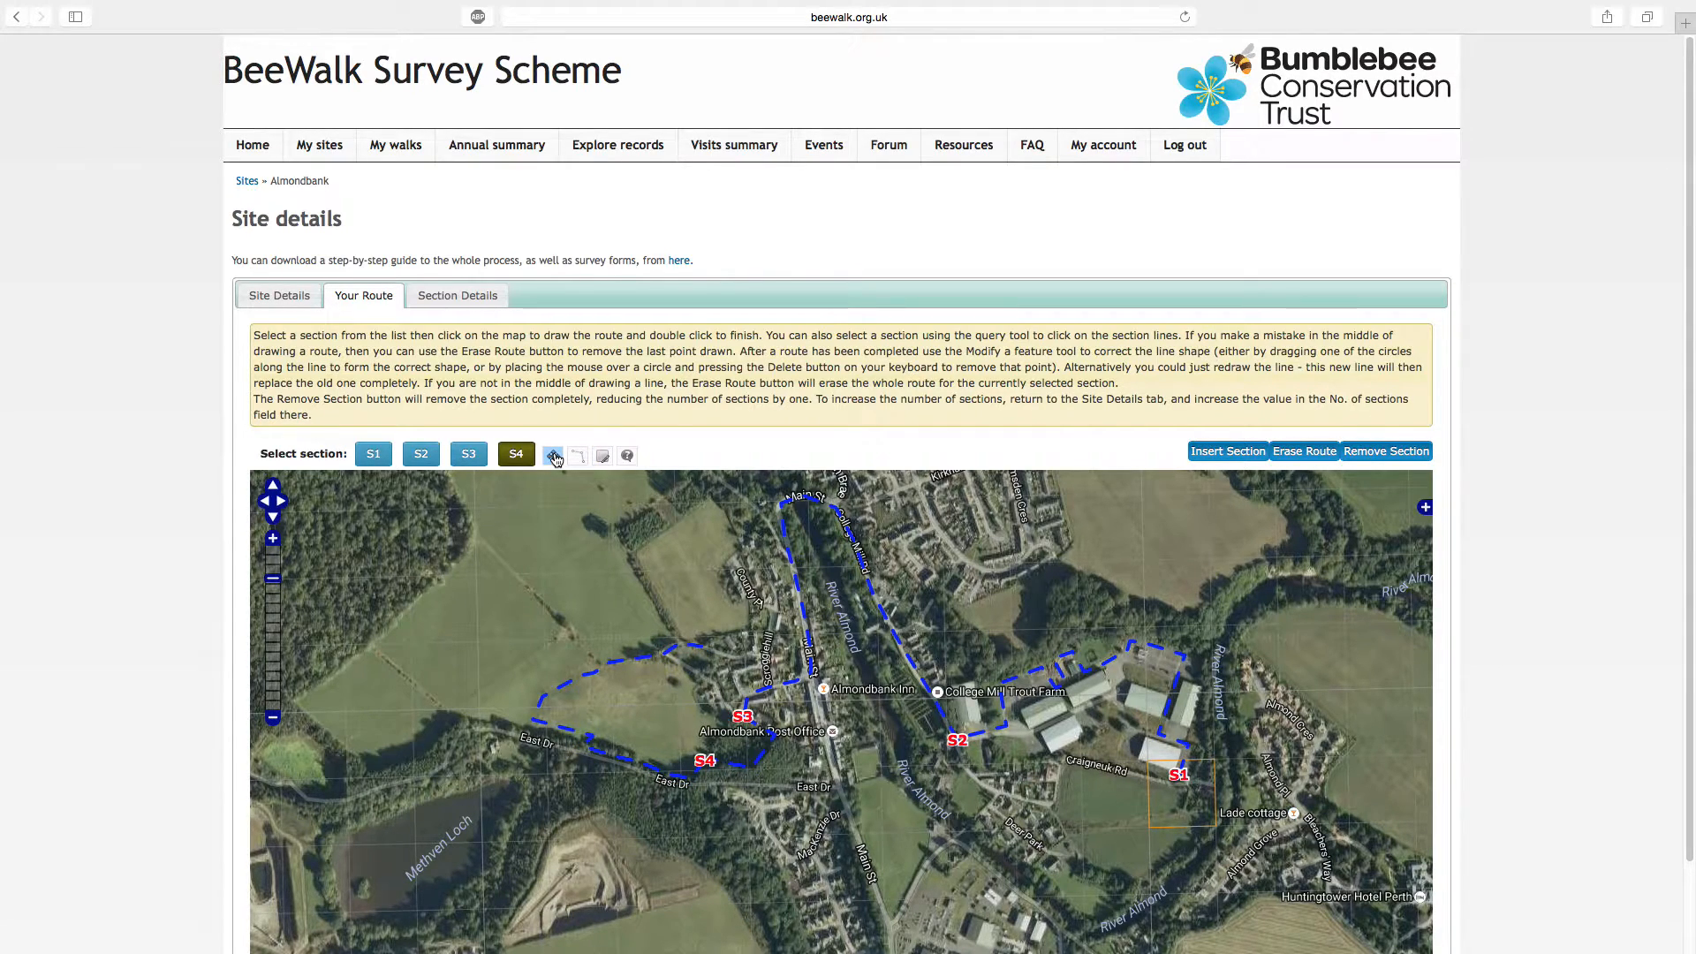
Try to erase the drawn route of section S4
{"action": "left_click", "coordinate": [516, 455]}
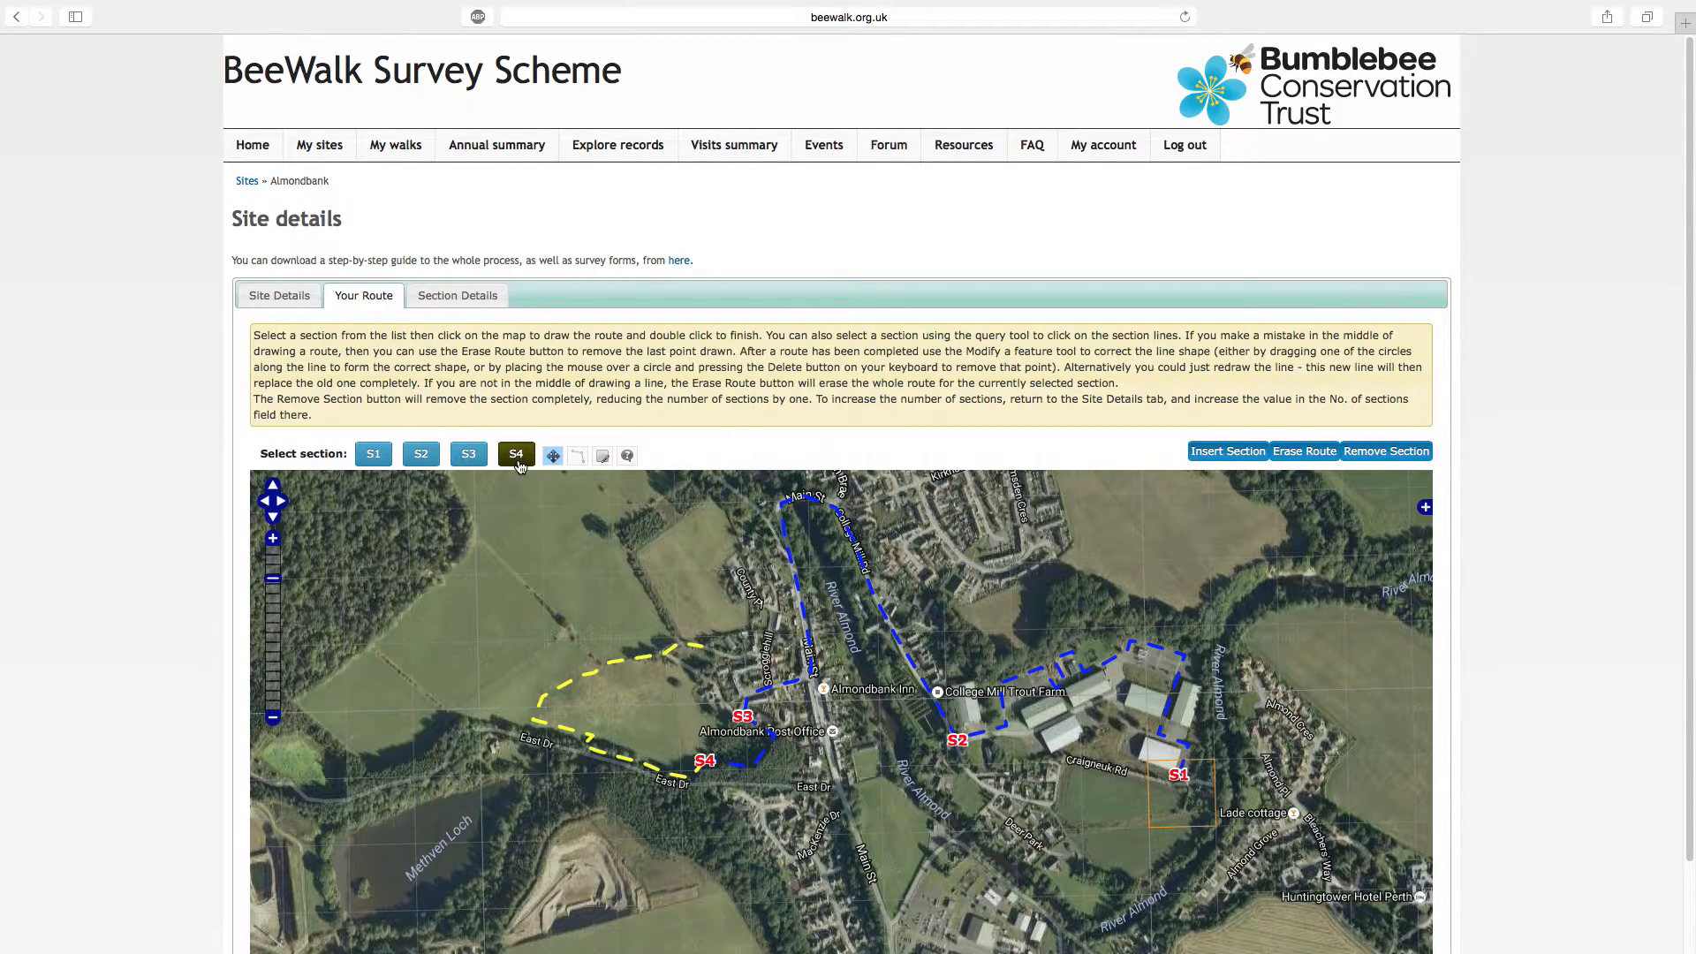
{"action": "left_click", "coordinate": [1295, 454]}
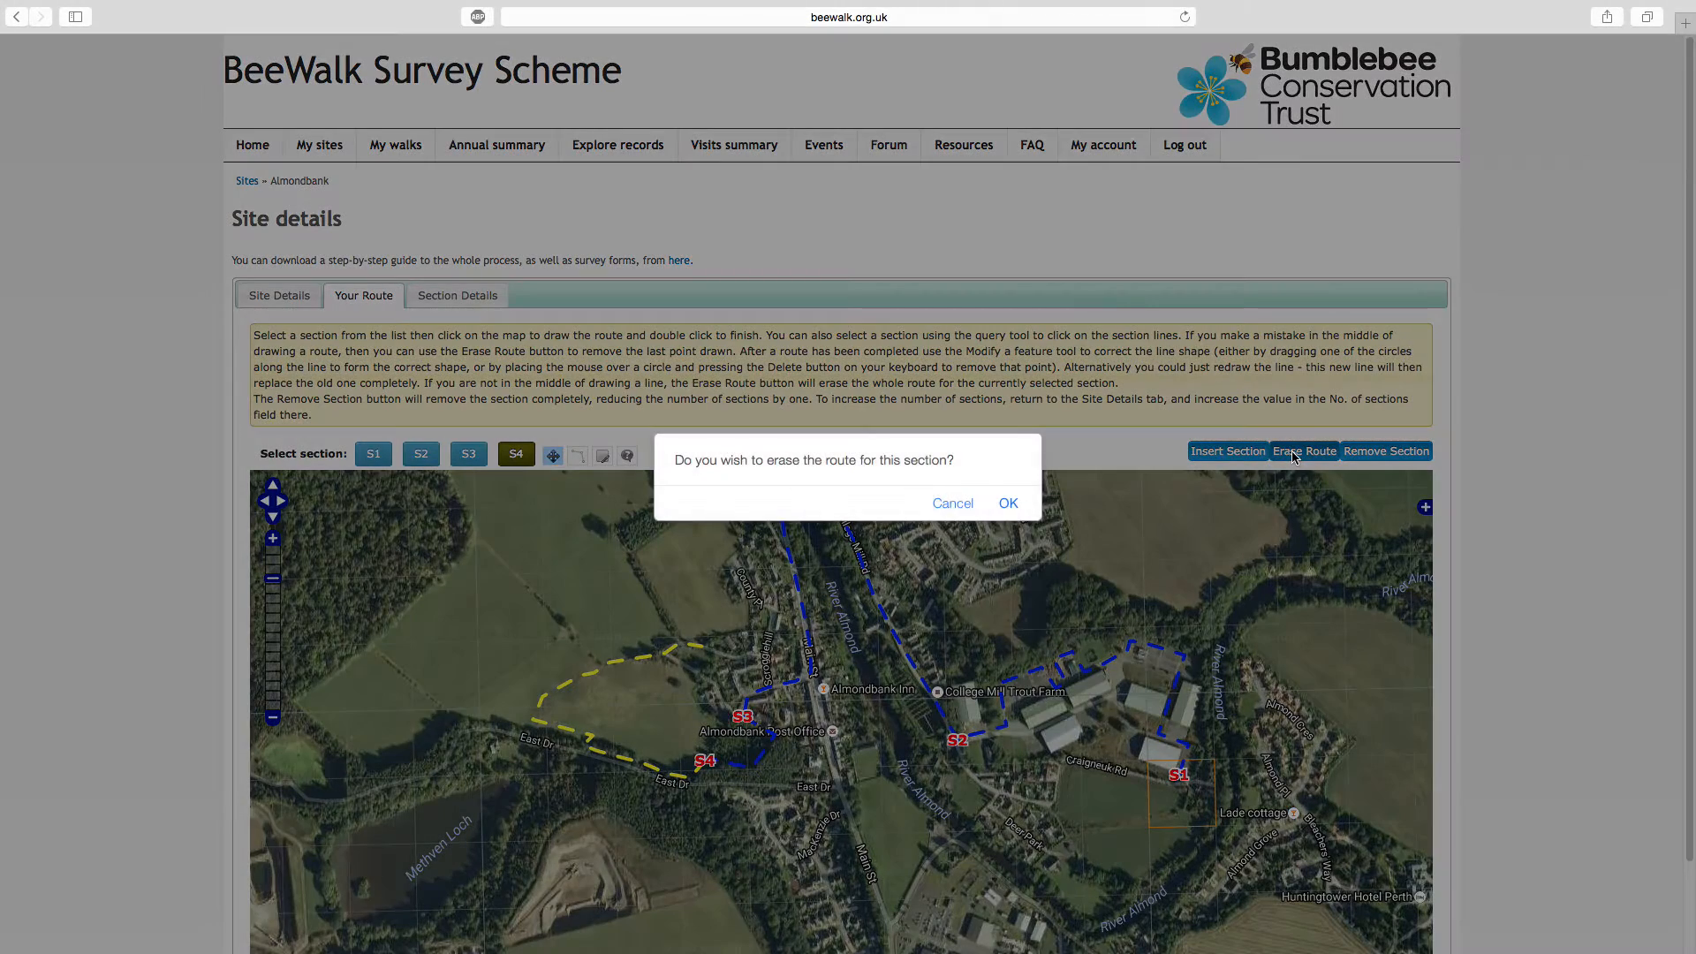
{"action": "left_click", "coordinate": [1009, 504]}
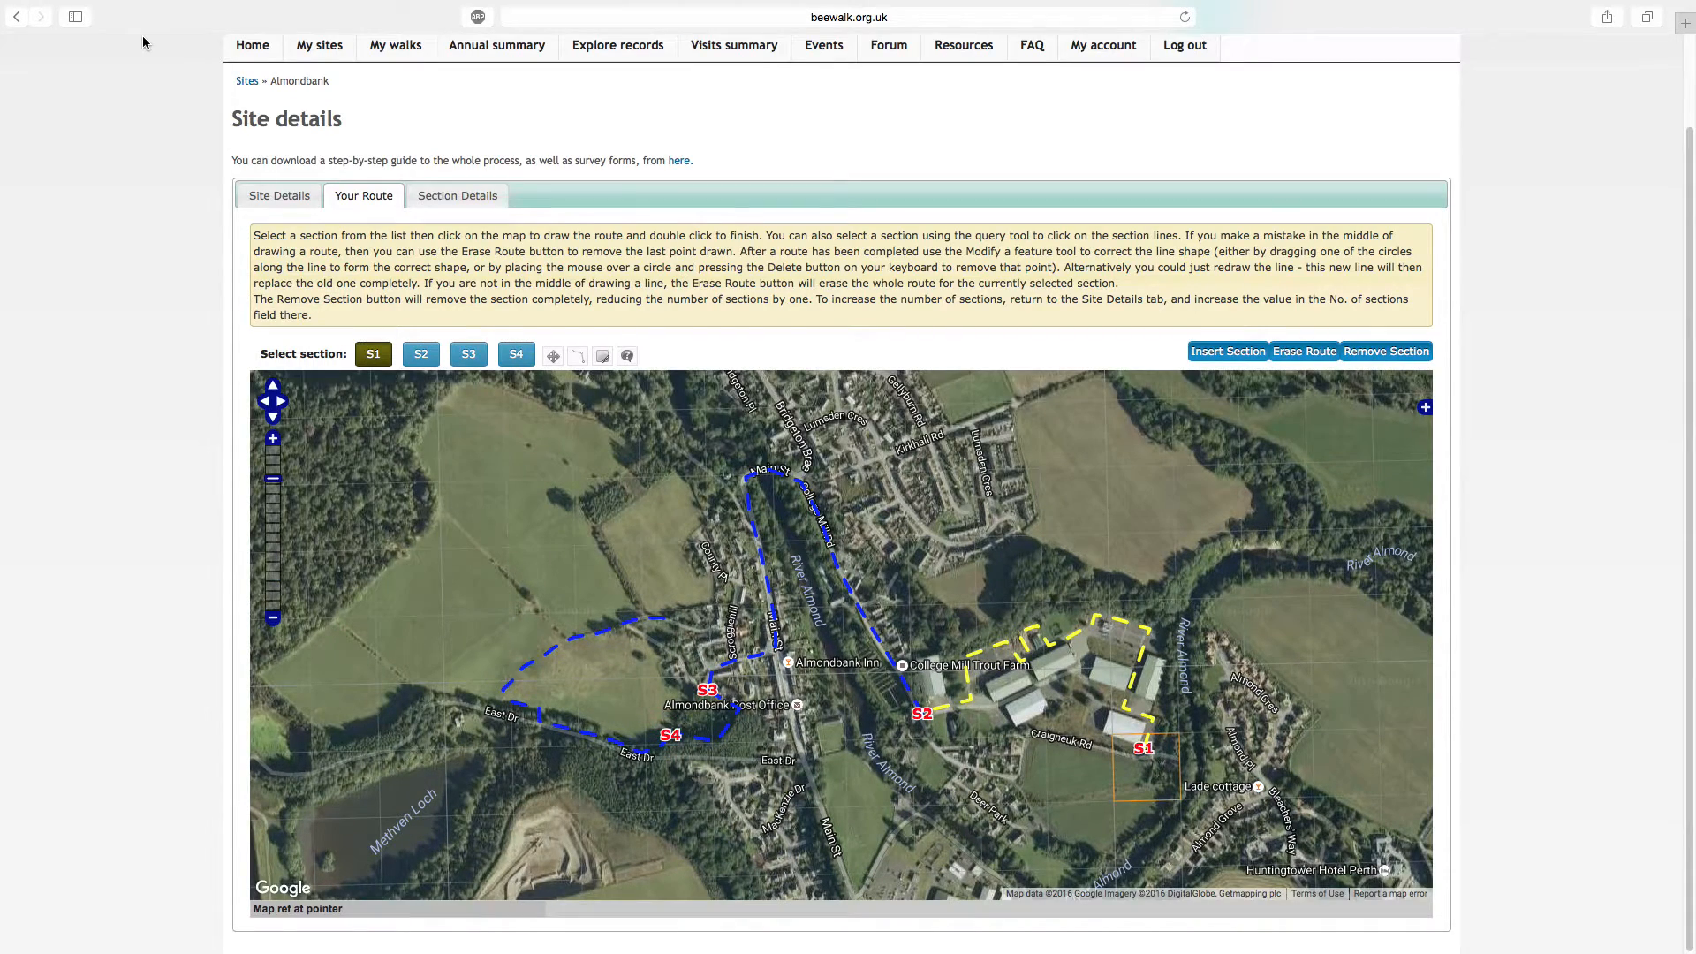
In the section details, set section S1's principal habitat to "40. Bare ground/weed communities of post-industrial sites"
{"action": "left_click", "coordinate": [444, 199]}
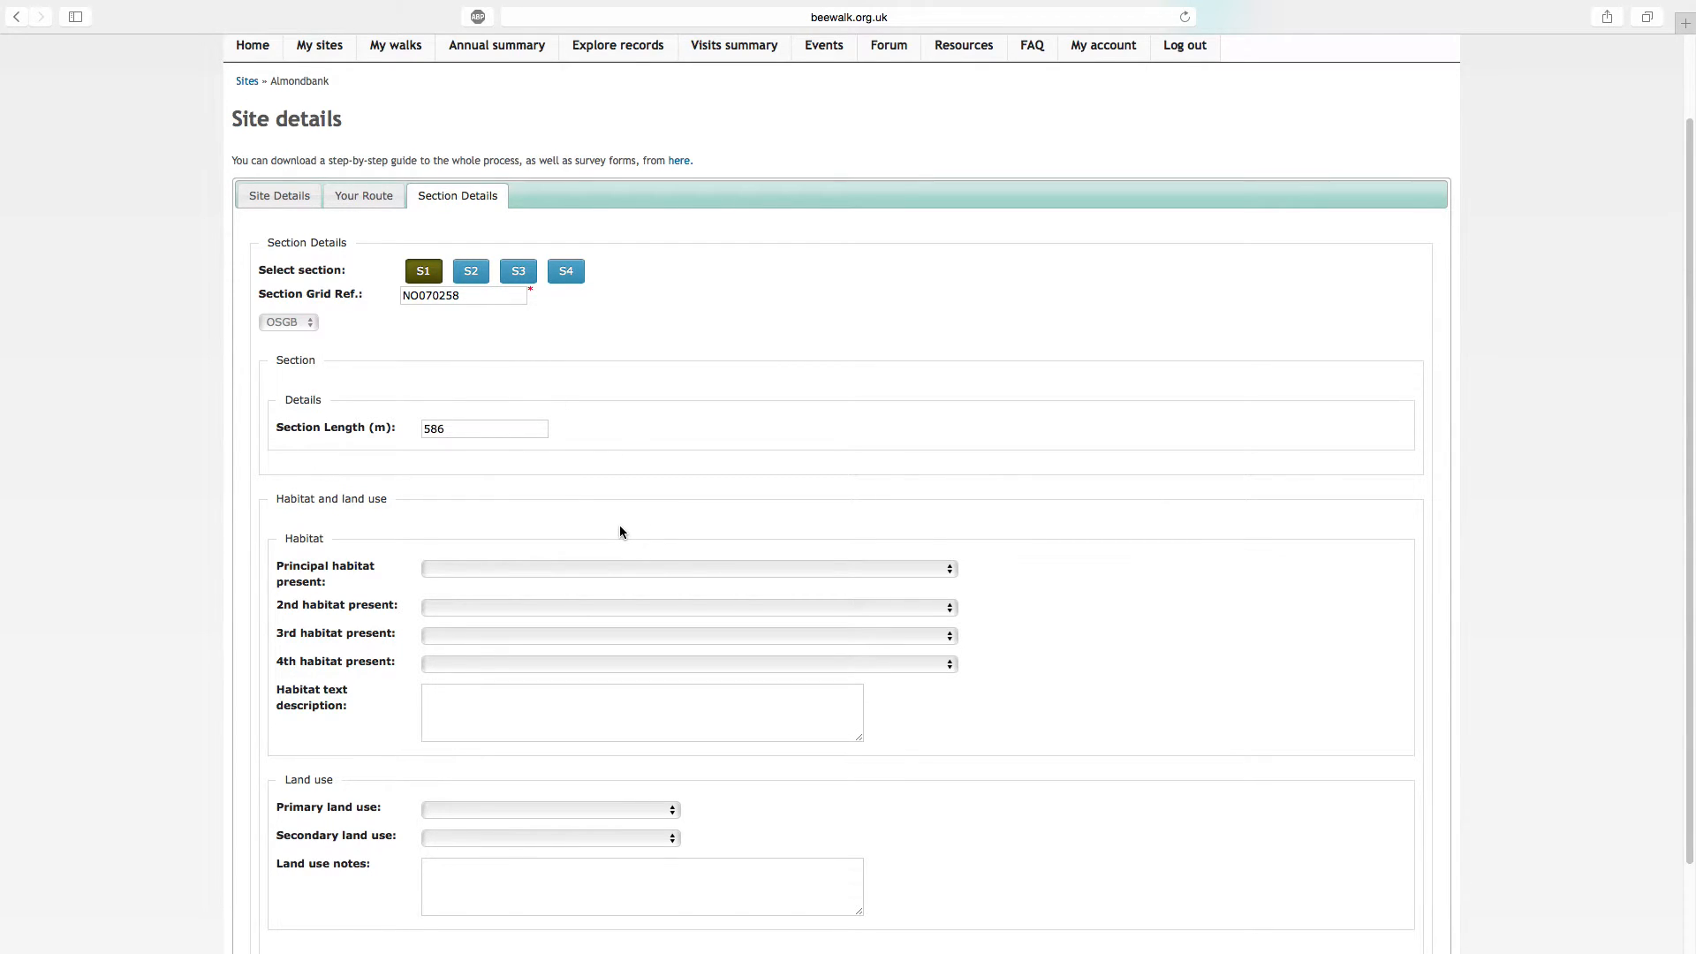
{"action": "left_click", "coordinate": [623, 570]}
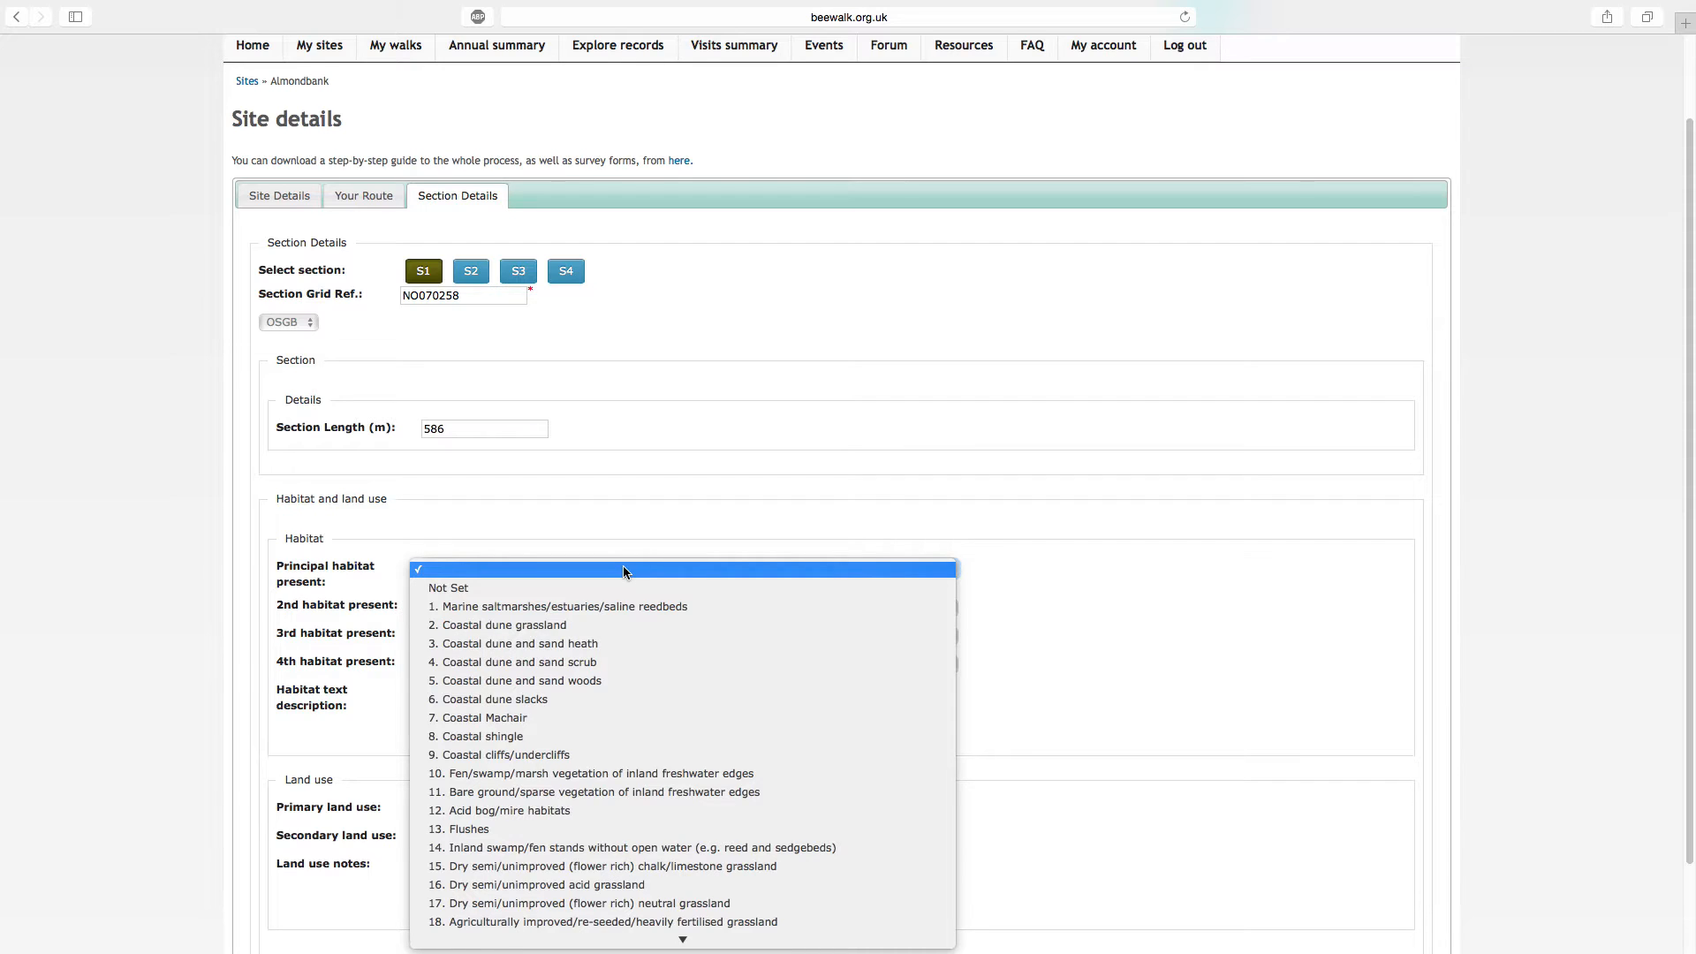
{"action": "scroll", "coordinate": [628, 641], "scroll_direction": "down", "scroll_amount": 5}
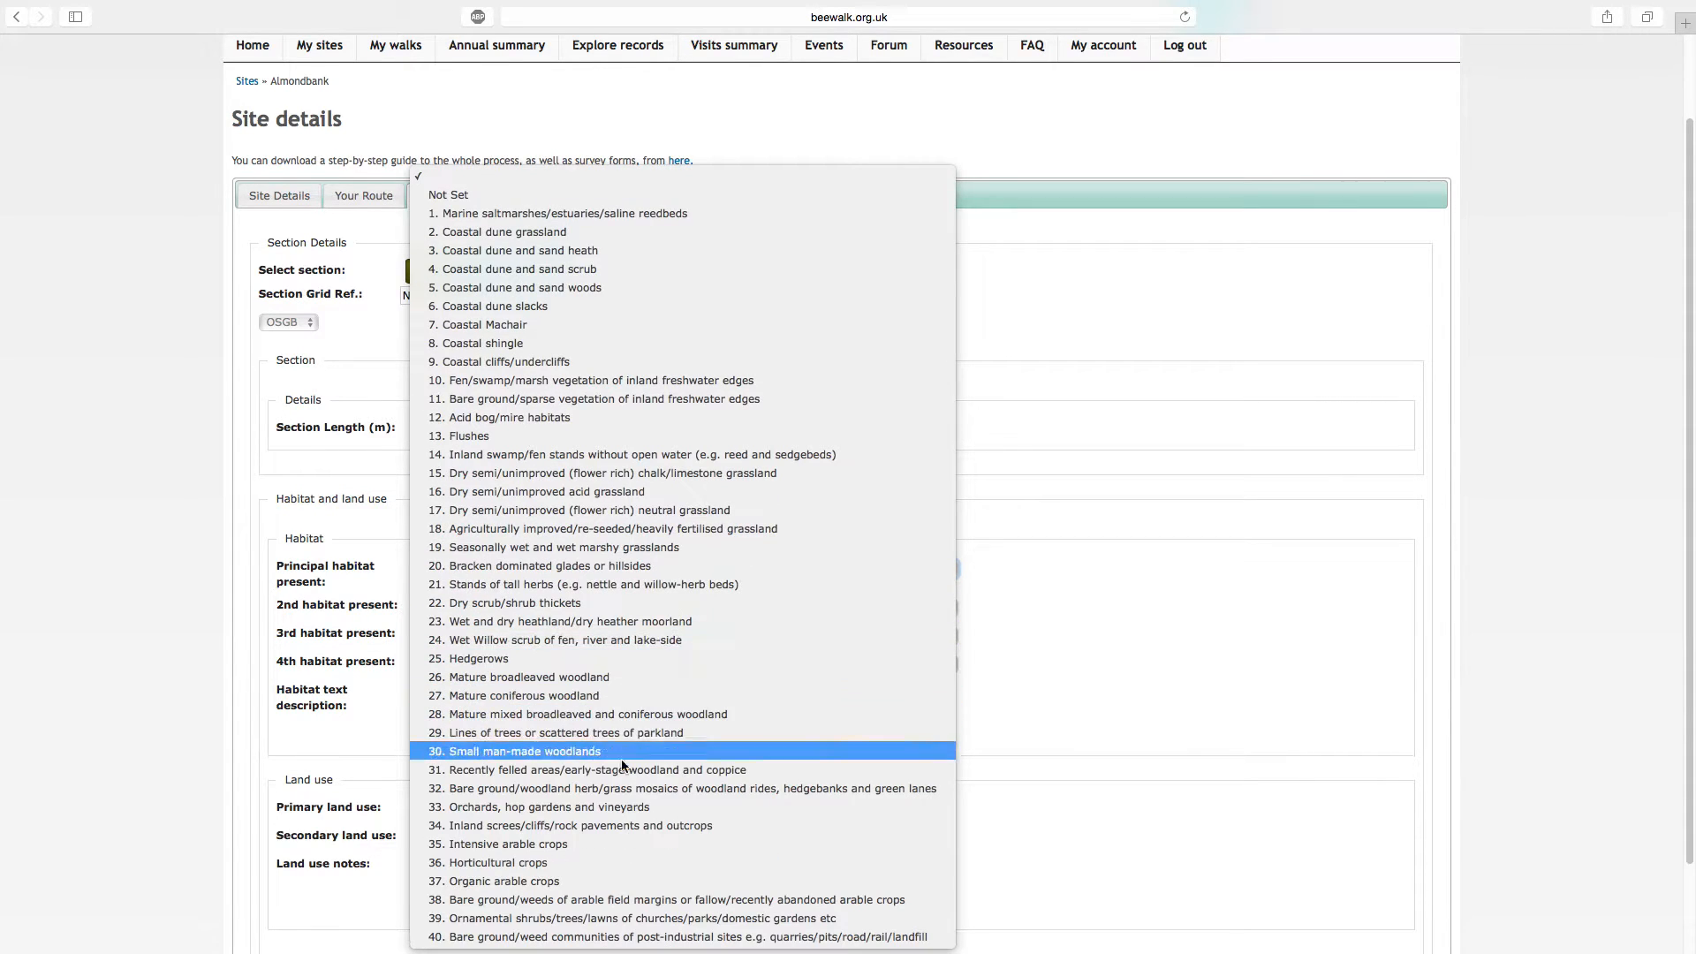
{"action": "left_click", "coordinate": [639, 934]}
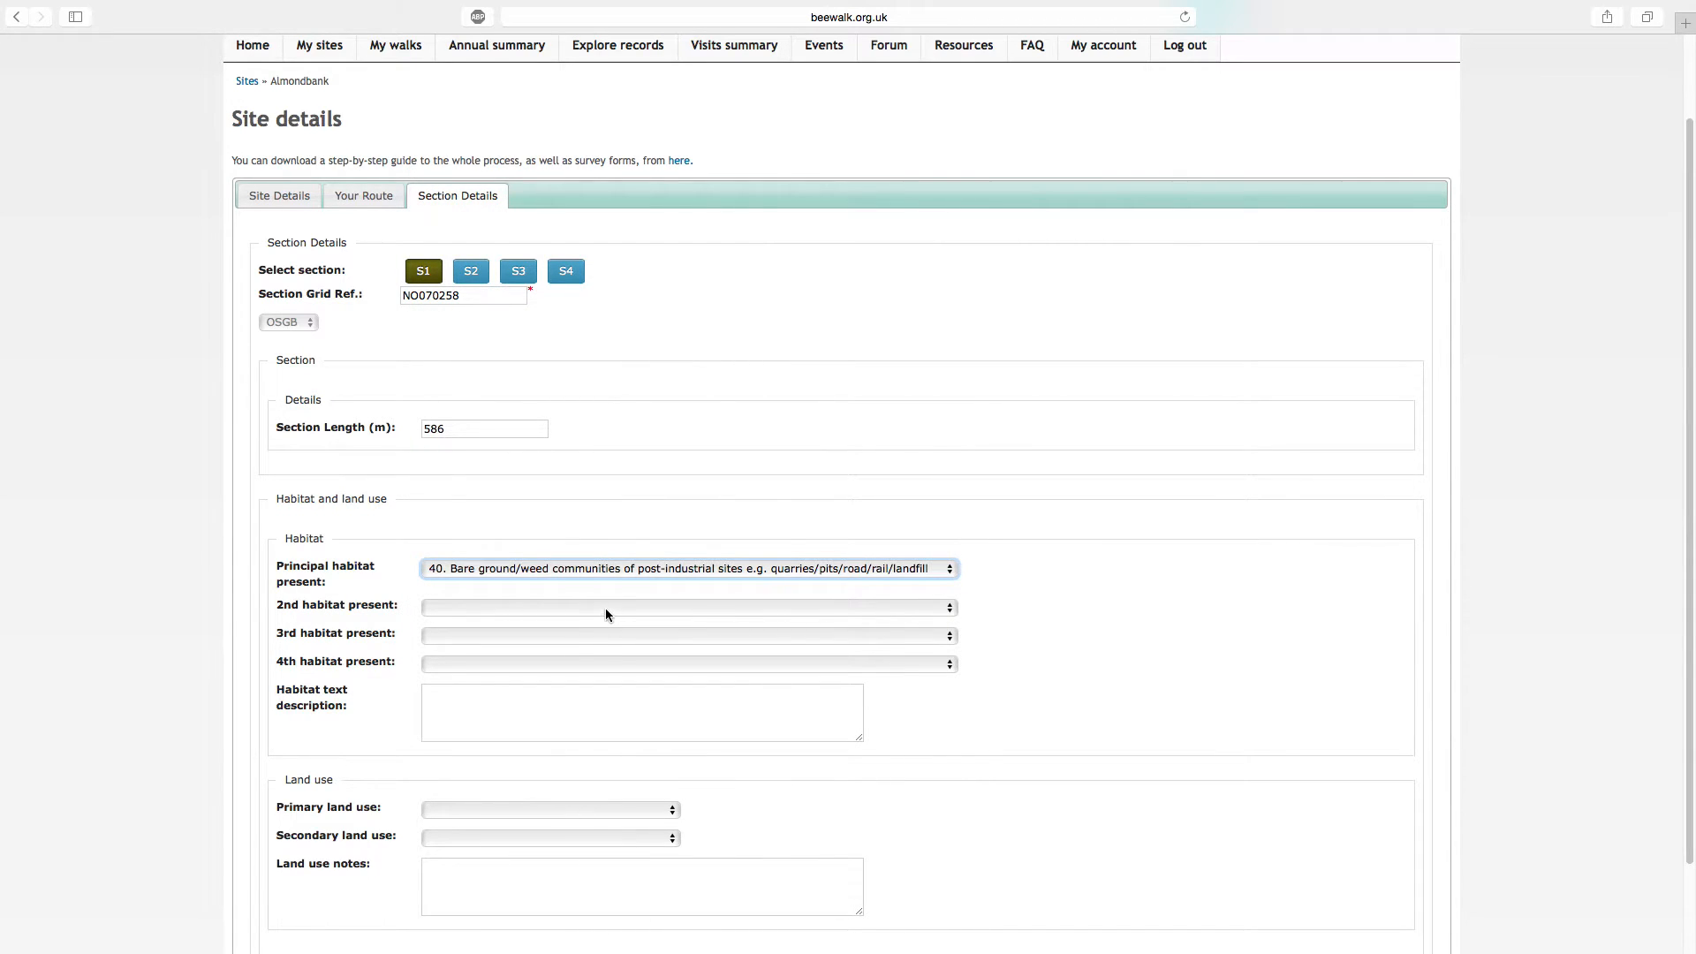
Set section S1's 2nd habitat to "21. Stands of tall herbs" and its 3rd habitat to "25. Hedgerows"
{"action": "left_click", "coordinate": [606, 608]}
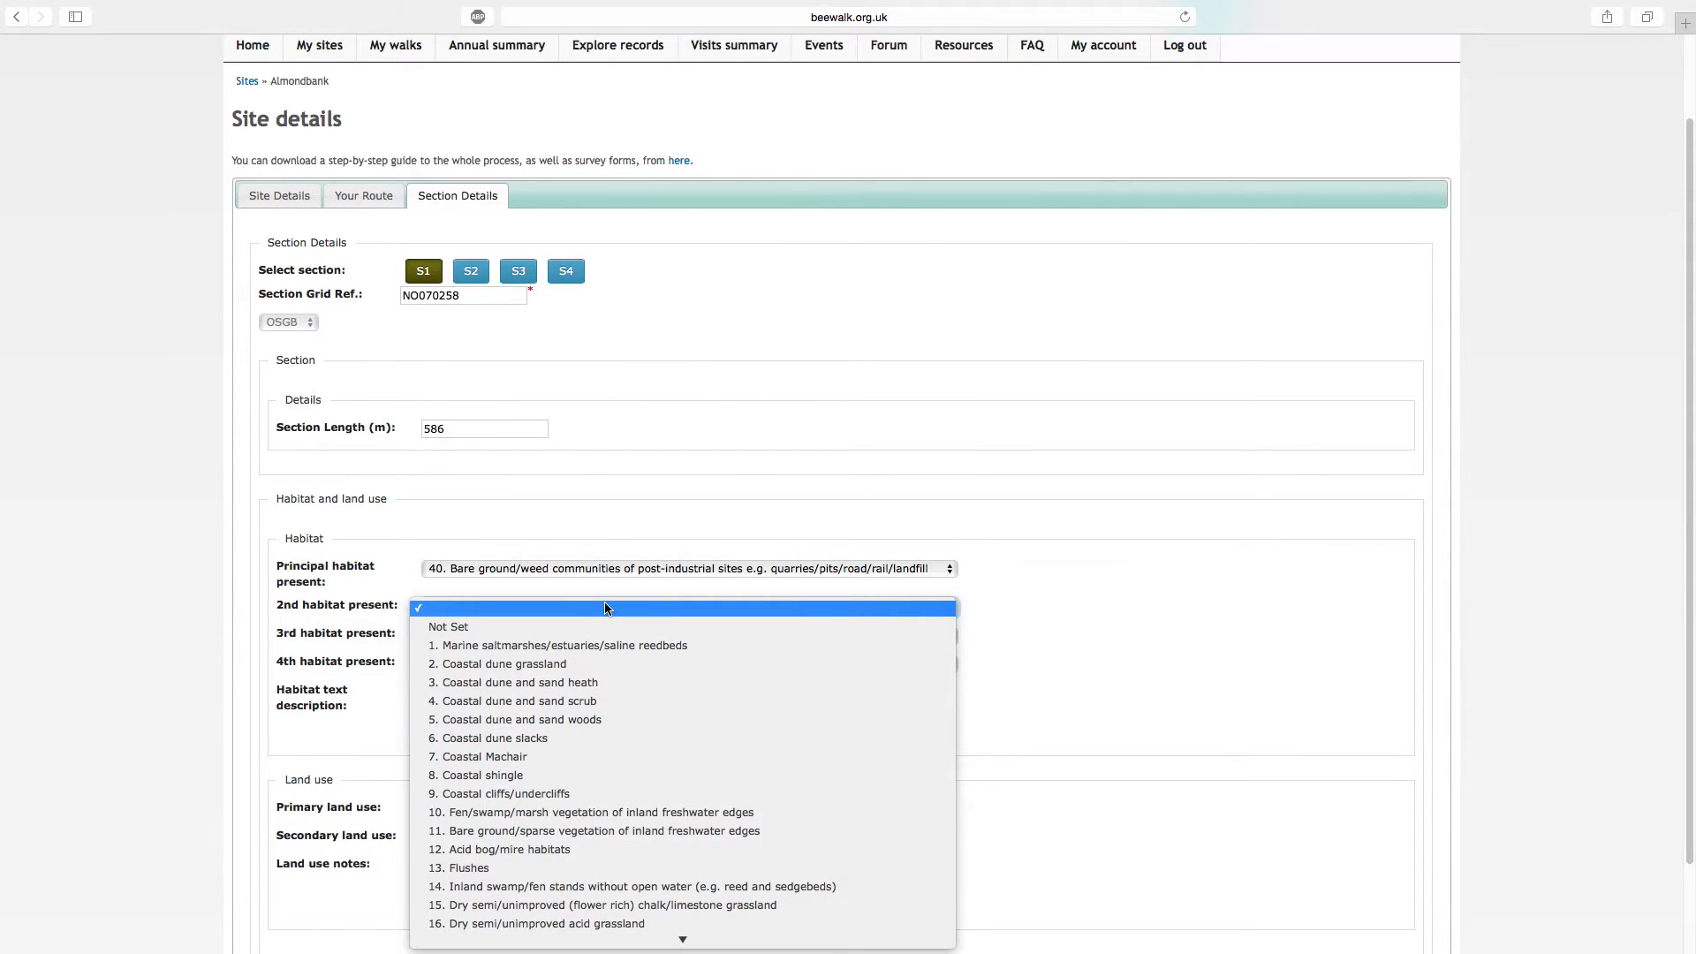
{"action": "scroll", "coordinate": [627, 700], "scroll_direction": "down", "scroll_amount": 3}
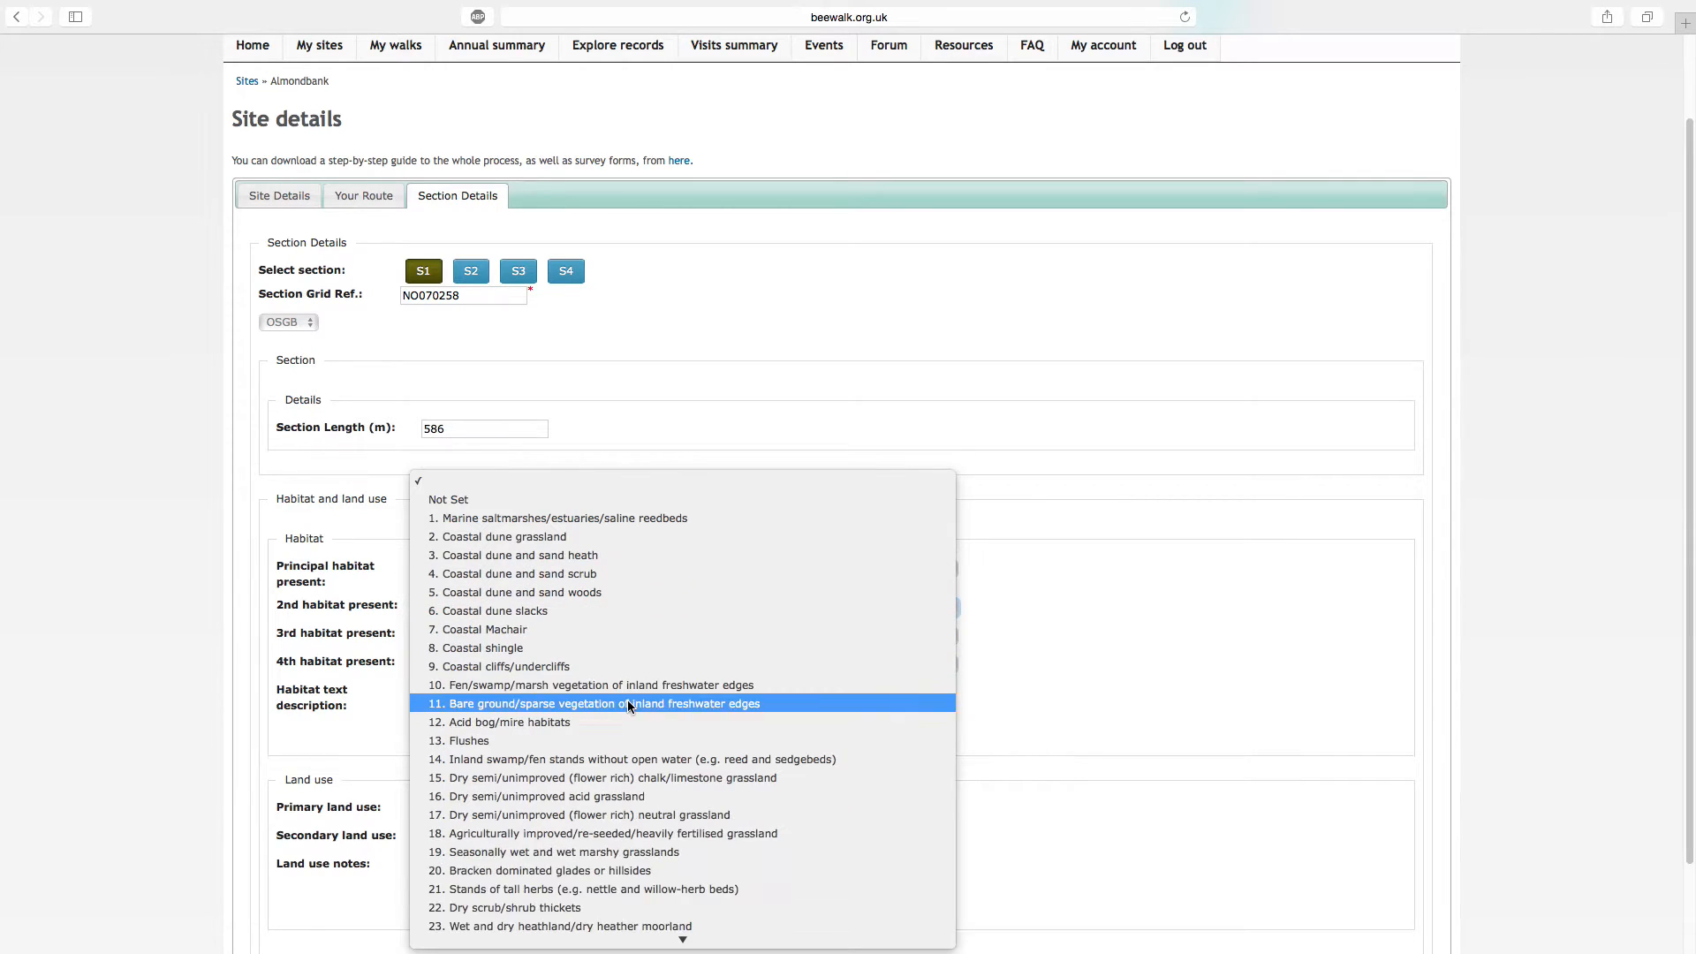
{"action": "left_click", "coordinate": [602, 855]}
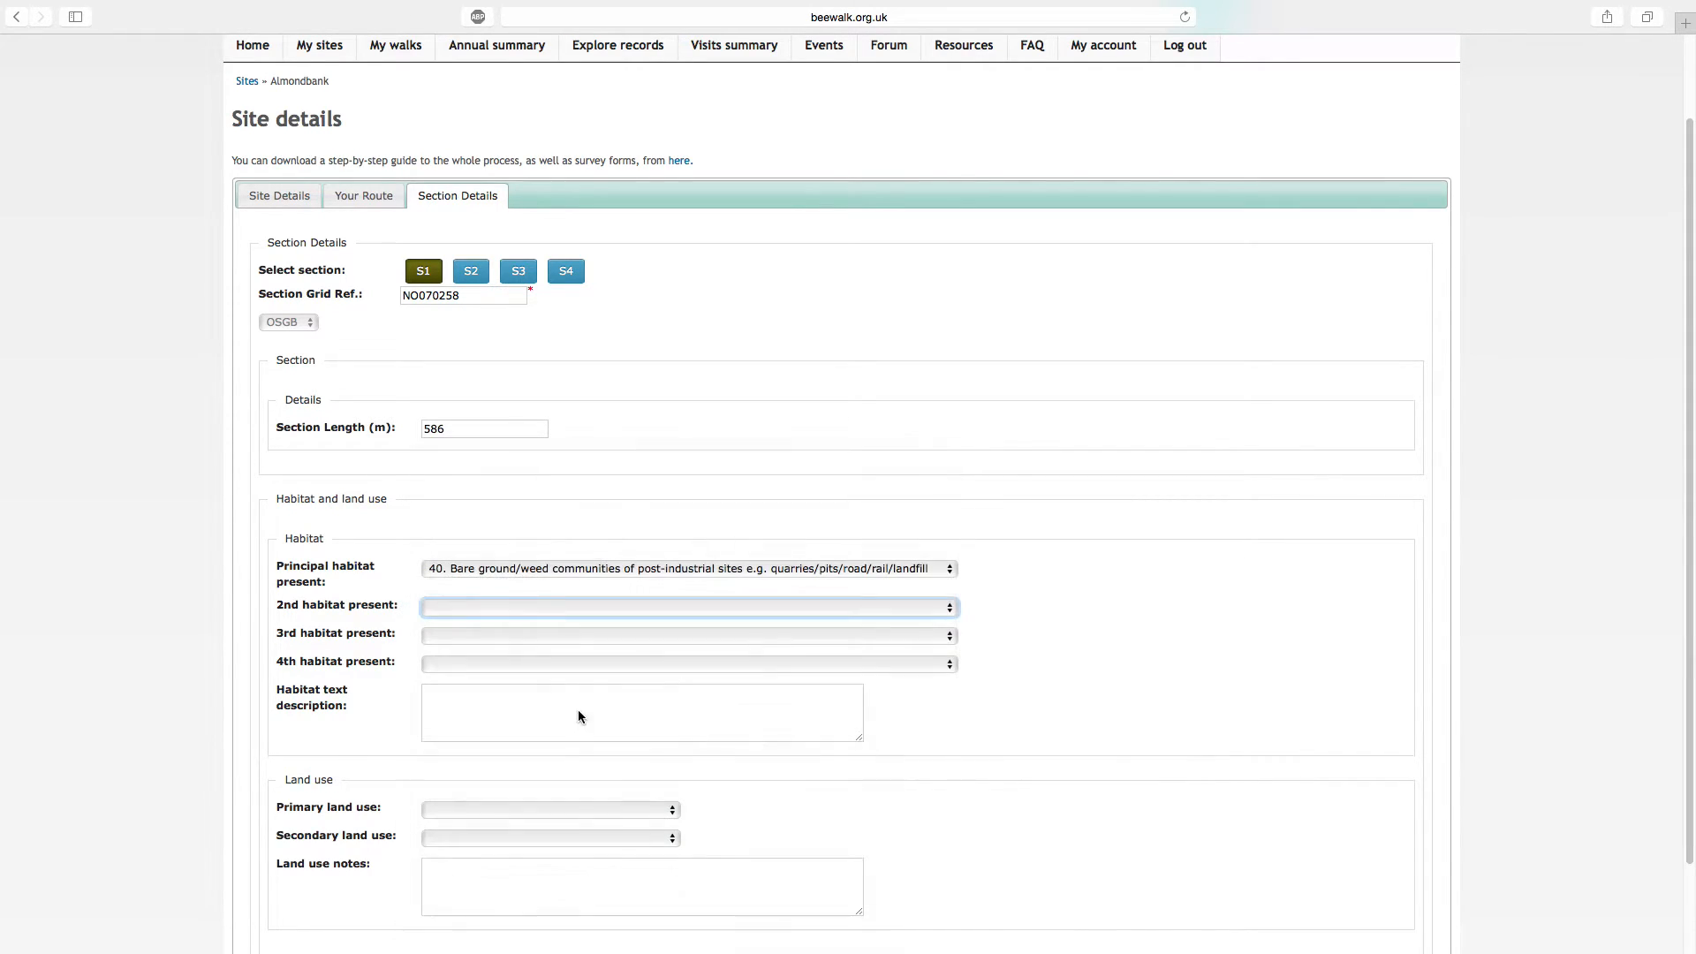
{"action": "left_click", "coordinate": [578, 636]}
{"action": "scroll", "coordinate": [570, 724], "scroll_direction": "down", "scroll_amount": 3}
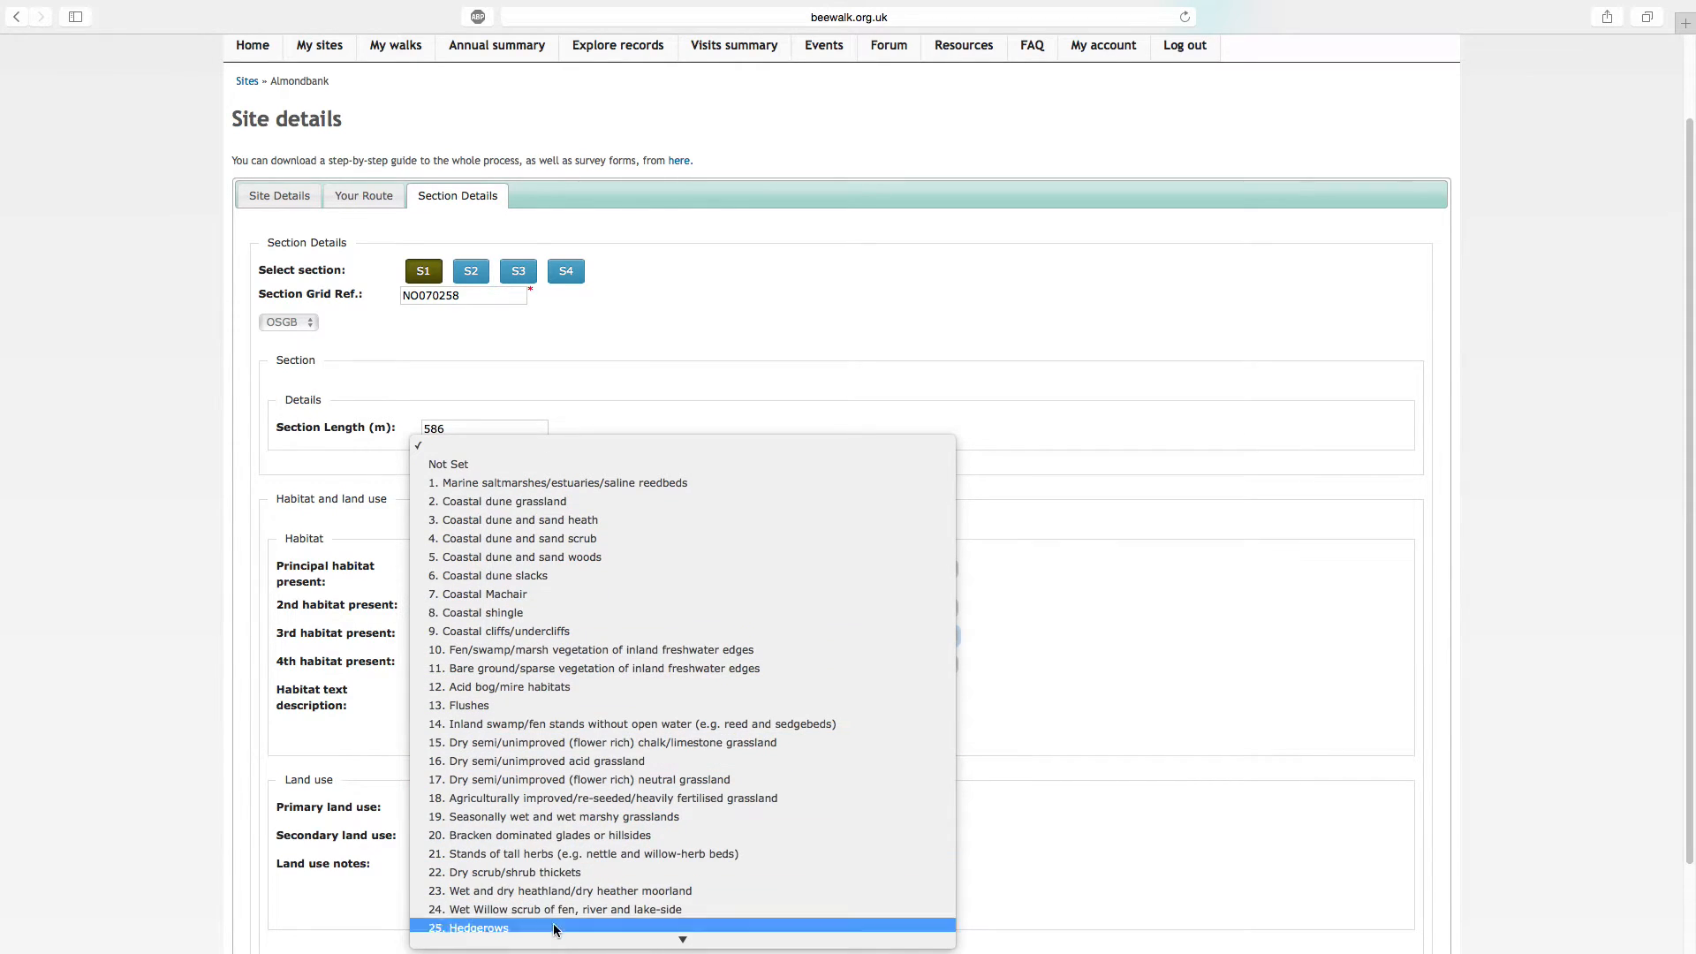
{"action": "left_click", "coordinate": [556, 928]}
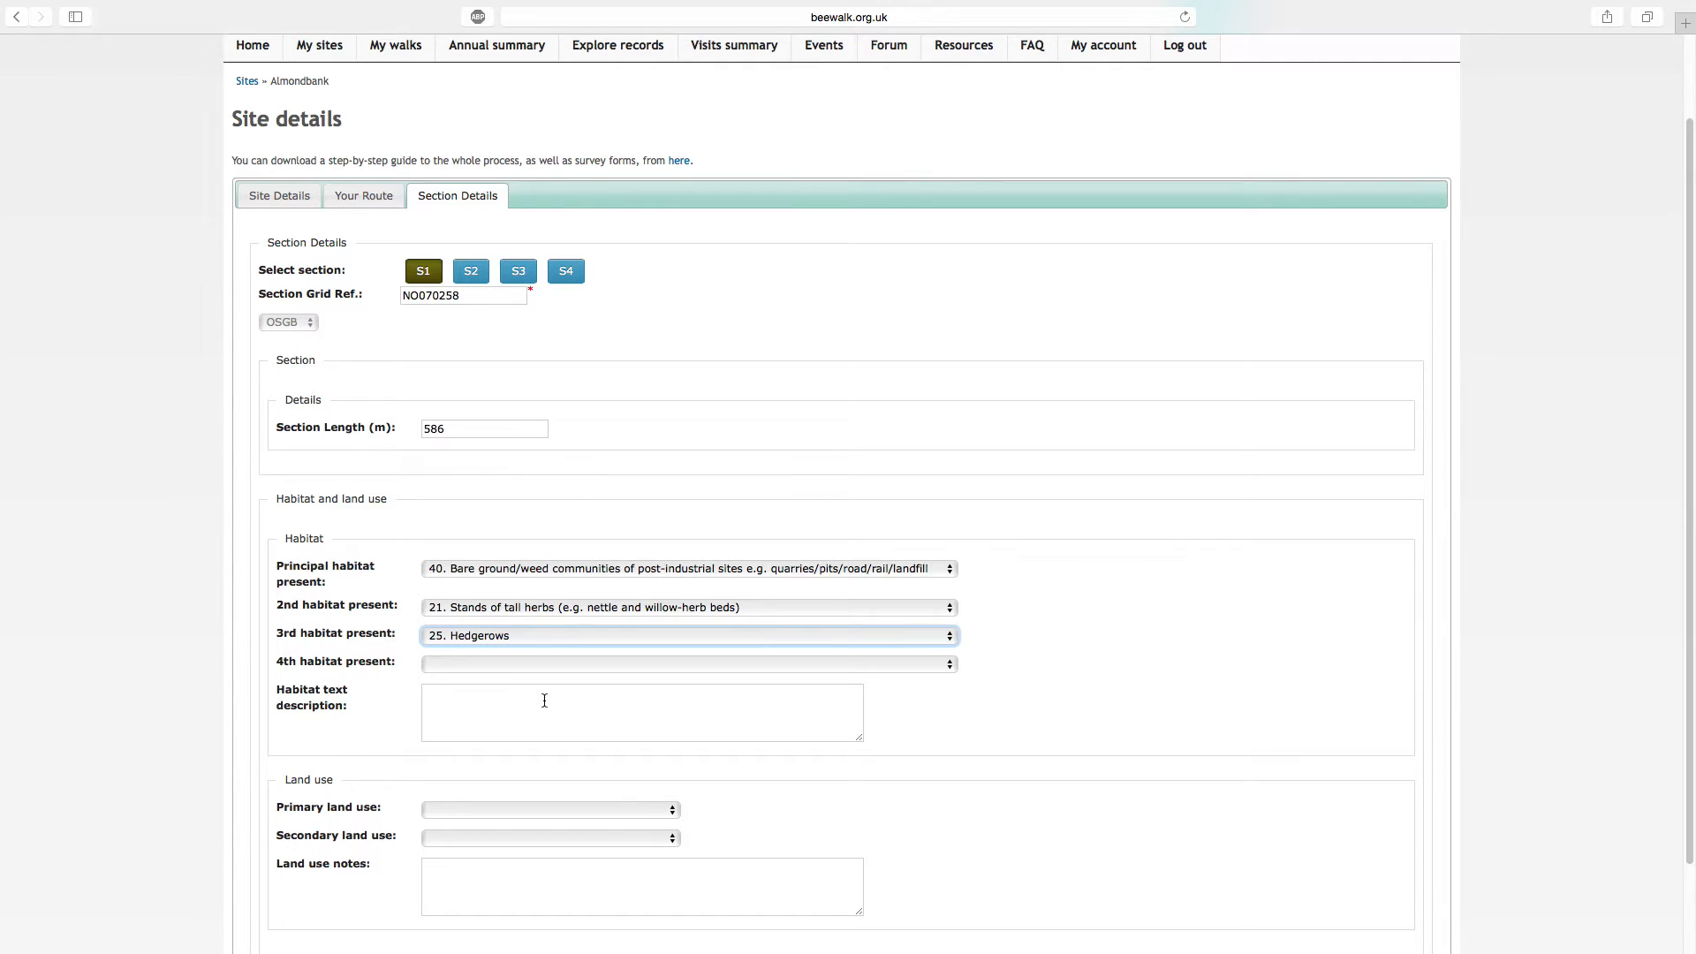
Set section S1's primary land use to "L36 - Storage"
{"action": "left_click", "coordinate": [613, 811]}
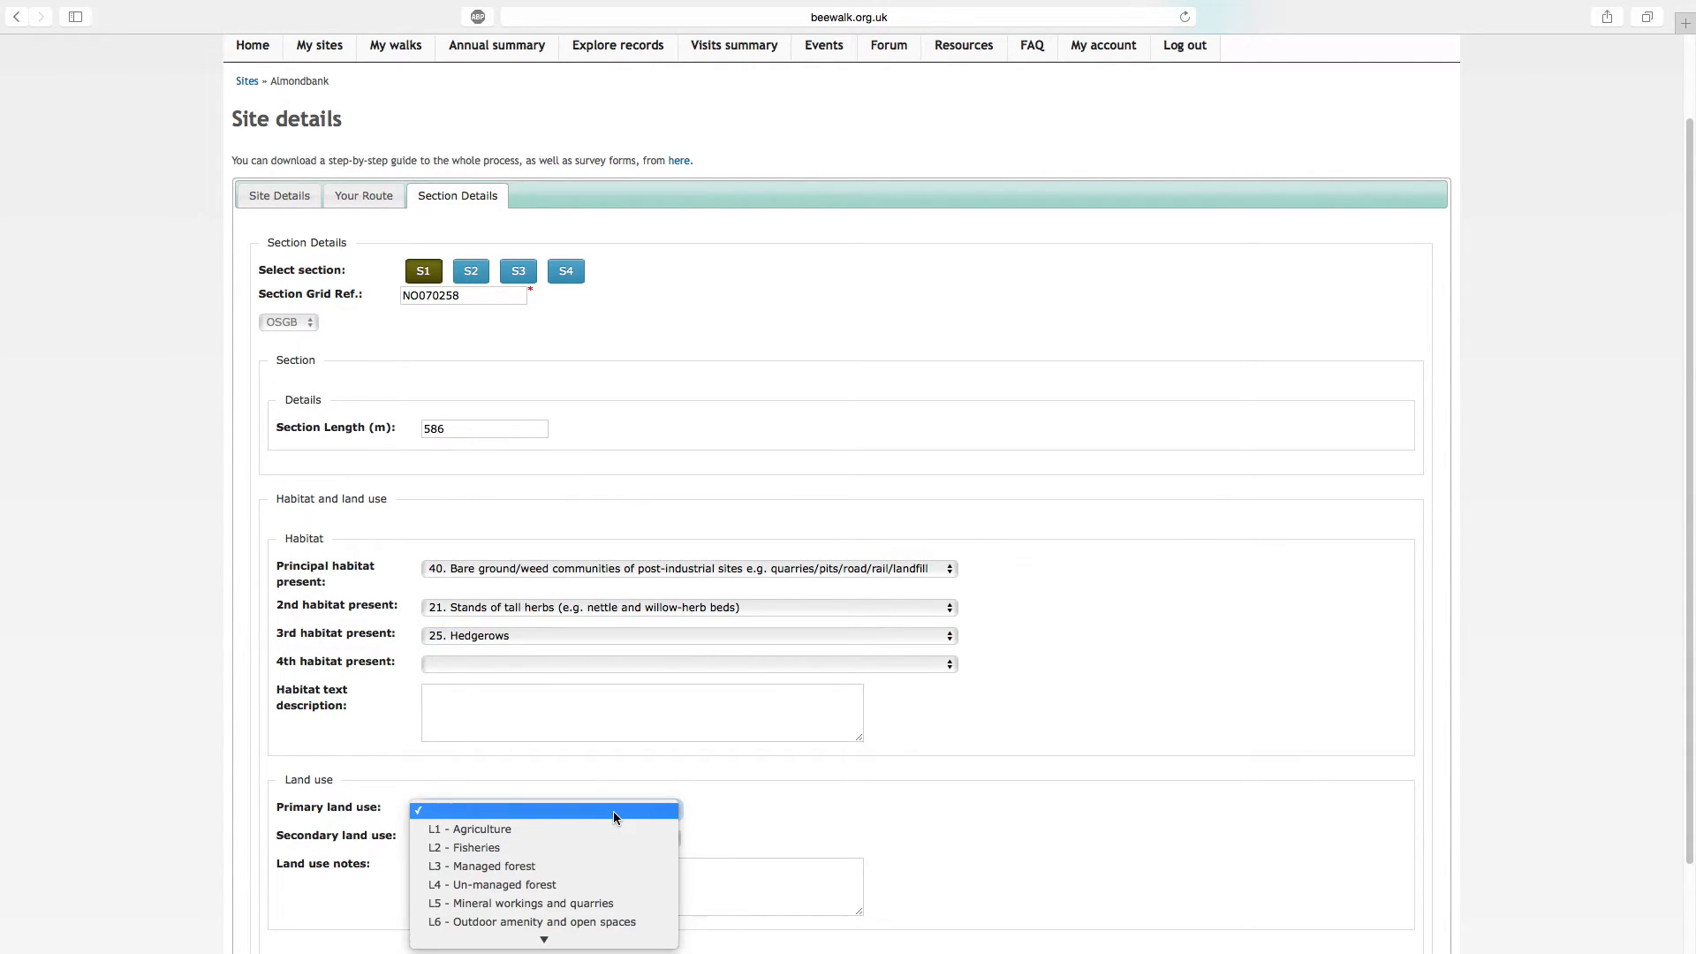
{"action": "scroll", "coordinate": [602, 839], "scroll_direction": "down", "scroll_amount": 5}
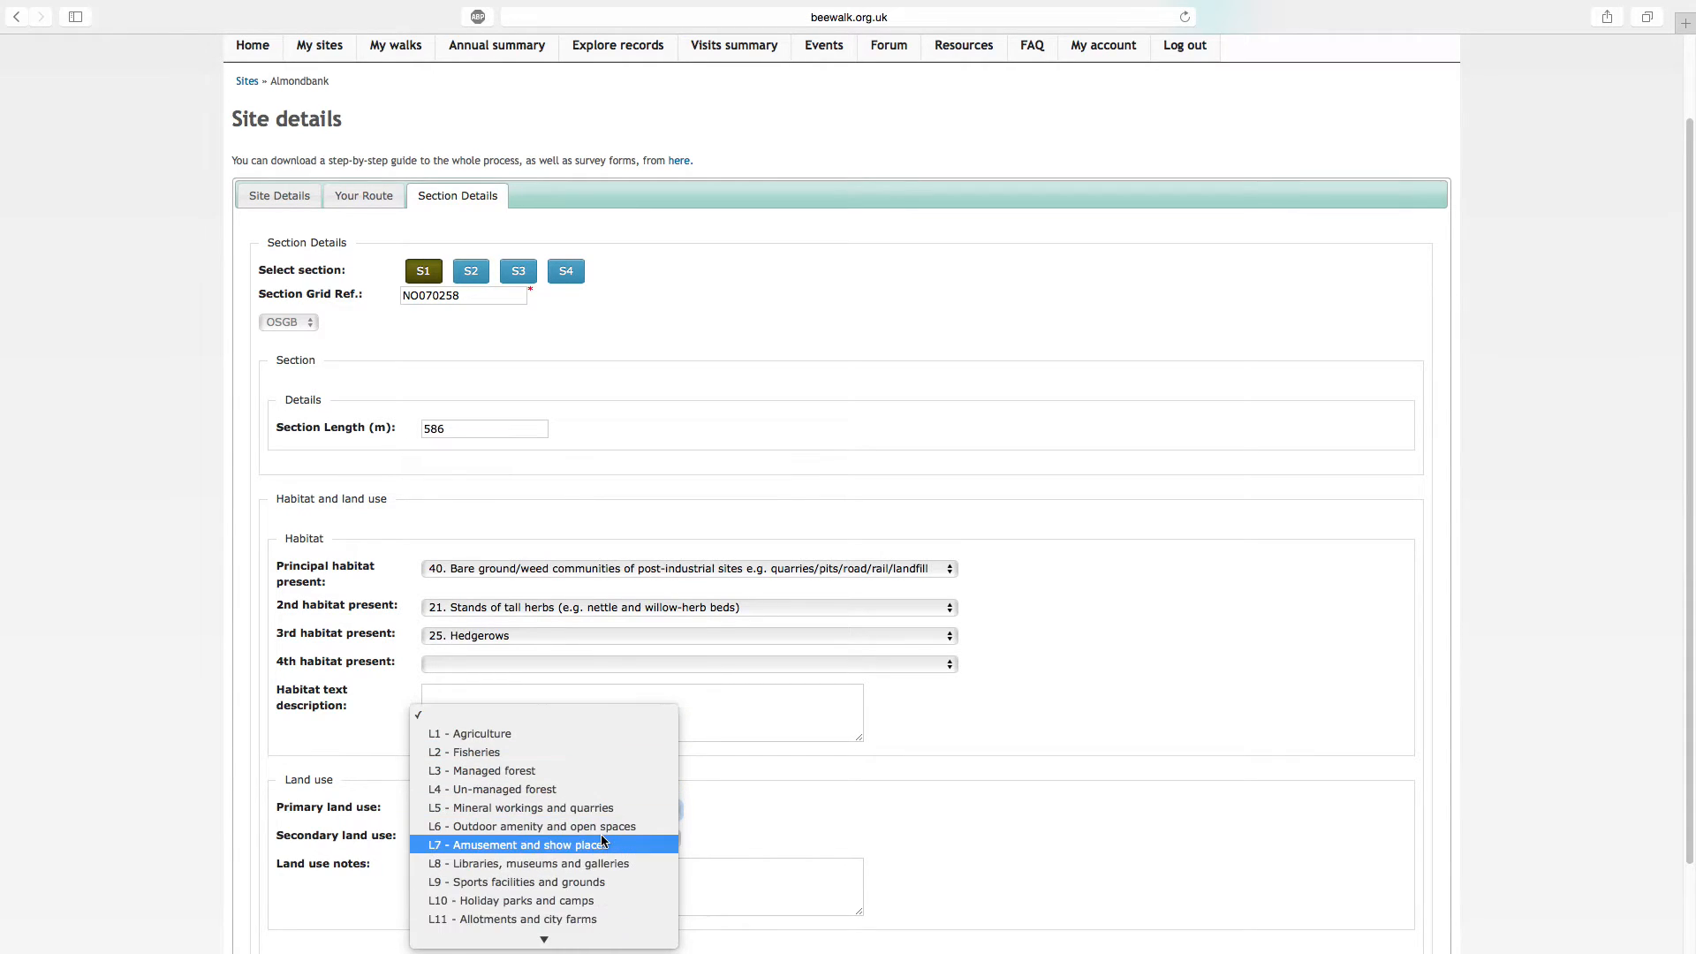
{"action": "scroll", "coordinate": [602, 839], "scroll_direction": "down", "scroll_amount": 3}
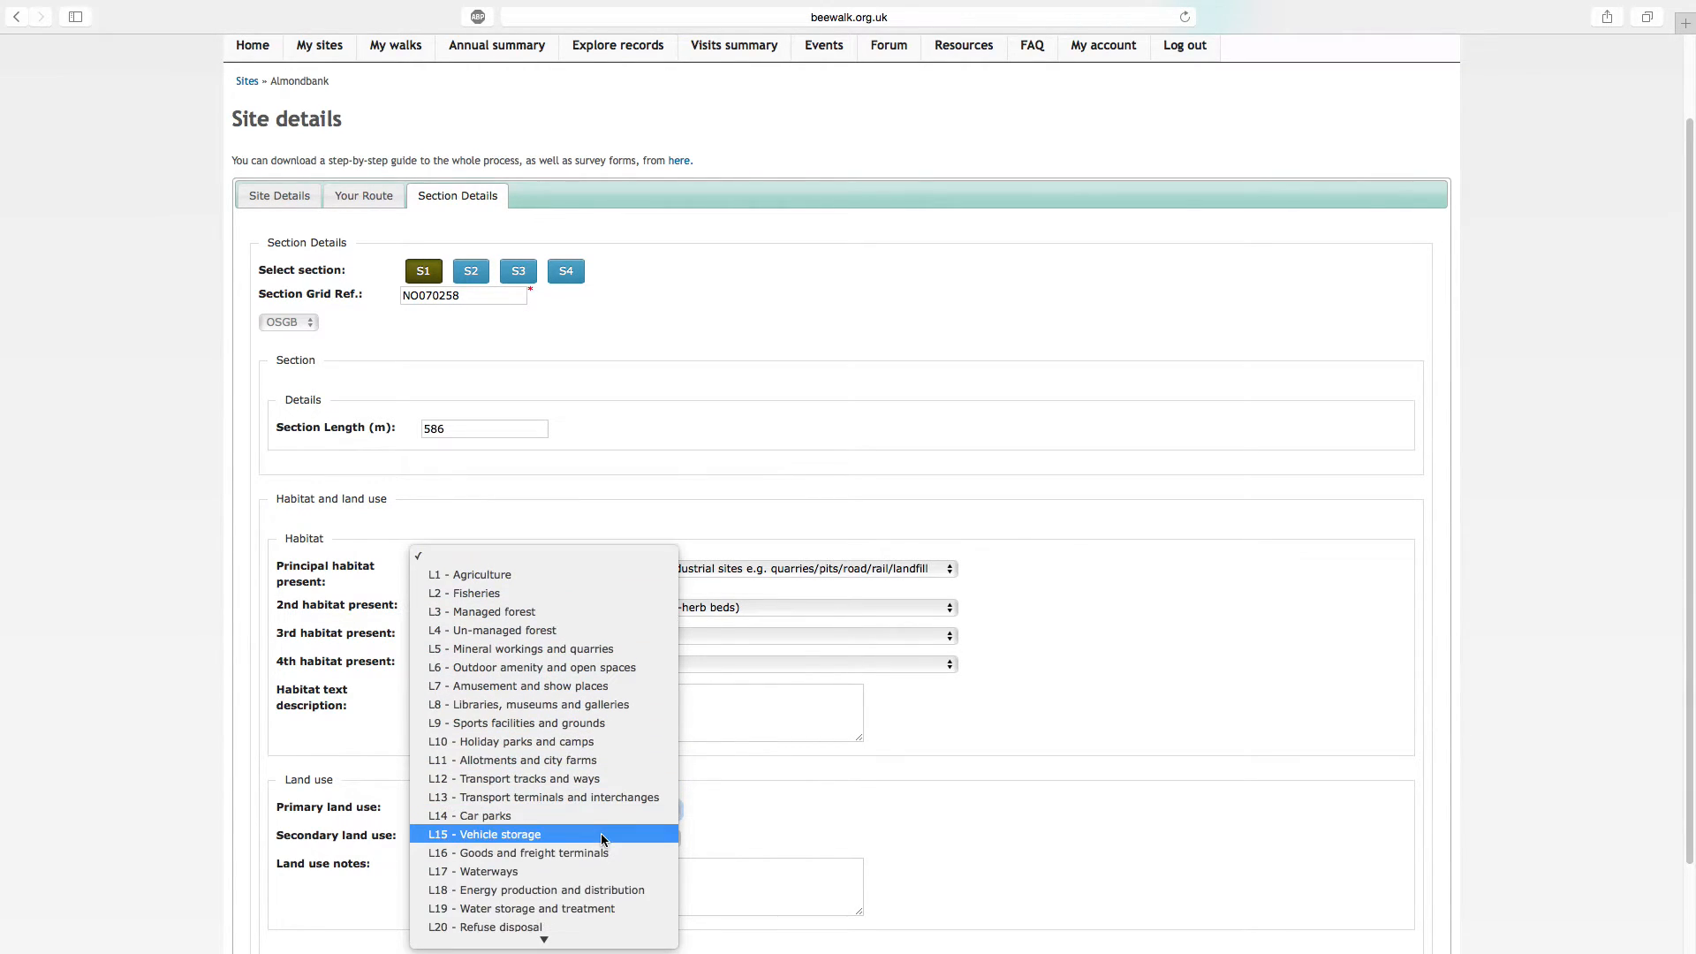
{"action": "scroll", "coordinate": [600, 834], "scroll_direction": "down", "scroll_amount": 7}
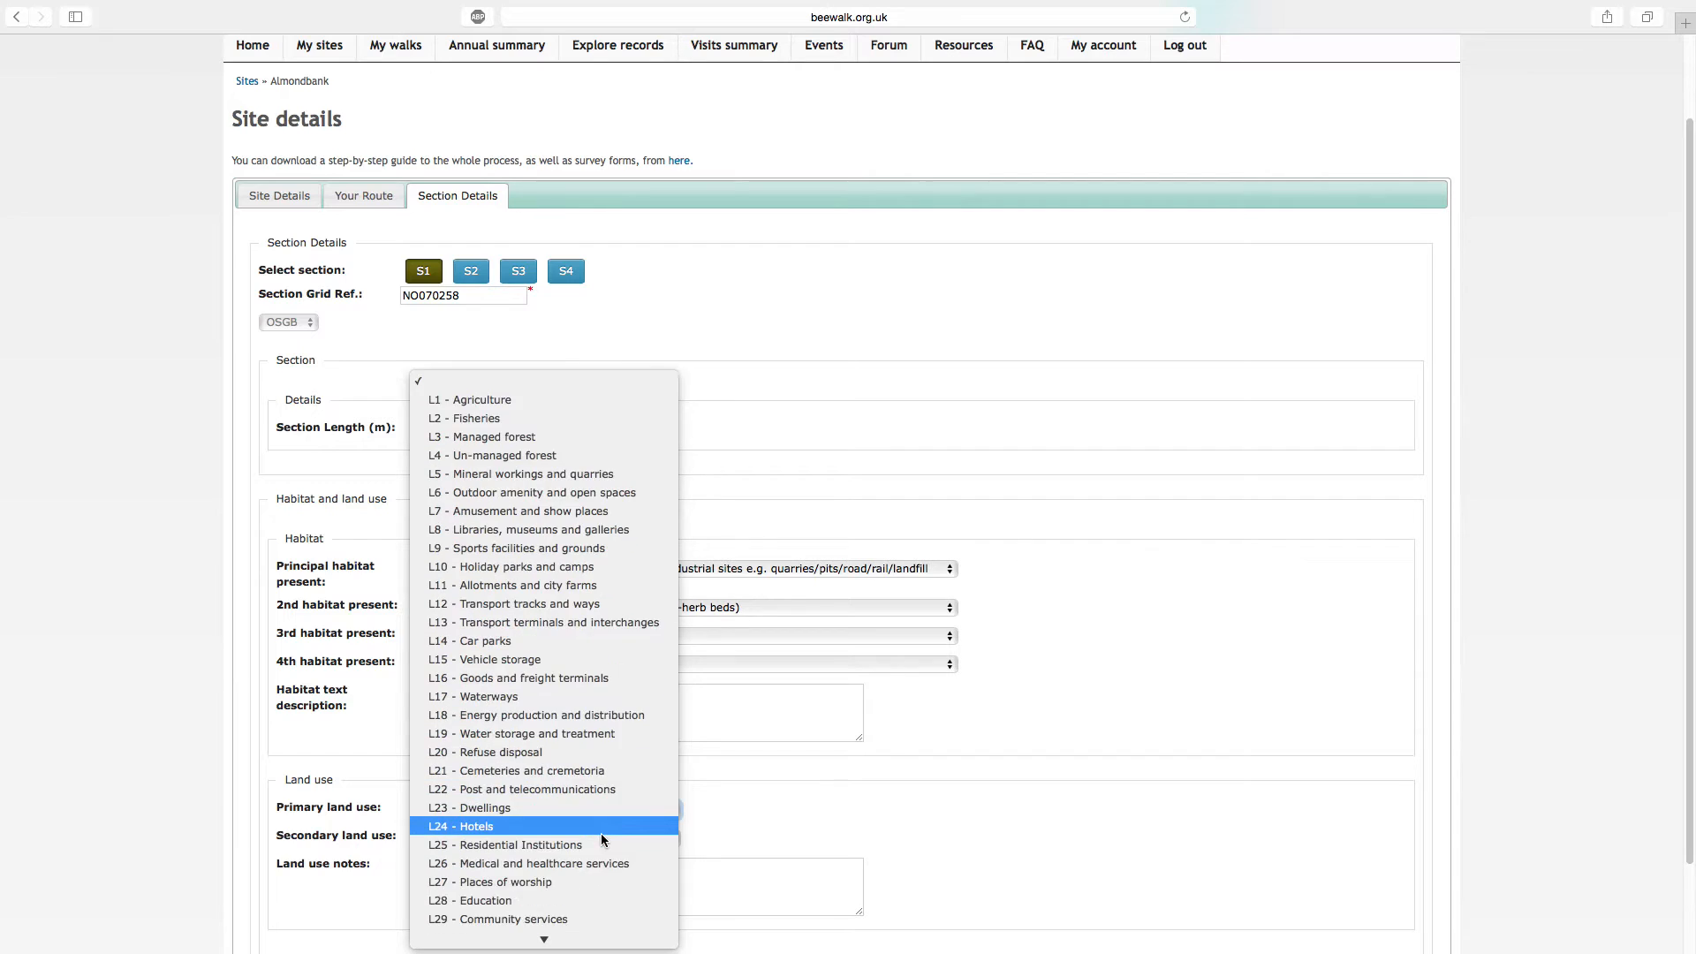
{"action": "scroll", "coordinate": [603, 839], "scroll_direction": "down", "scroll_amount": 3}
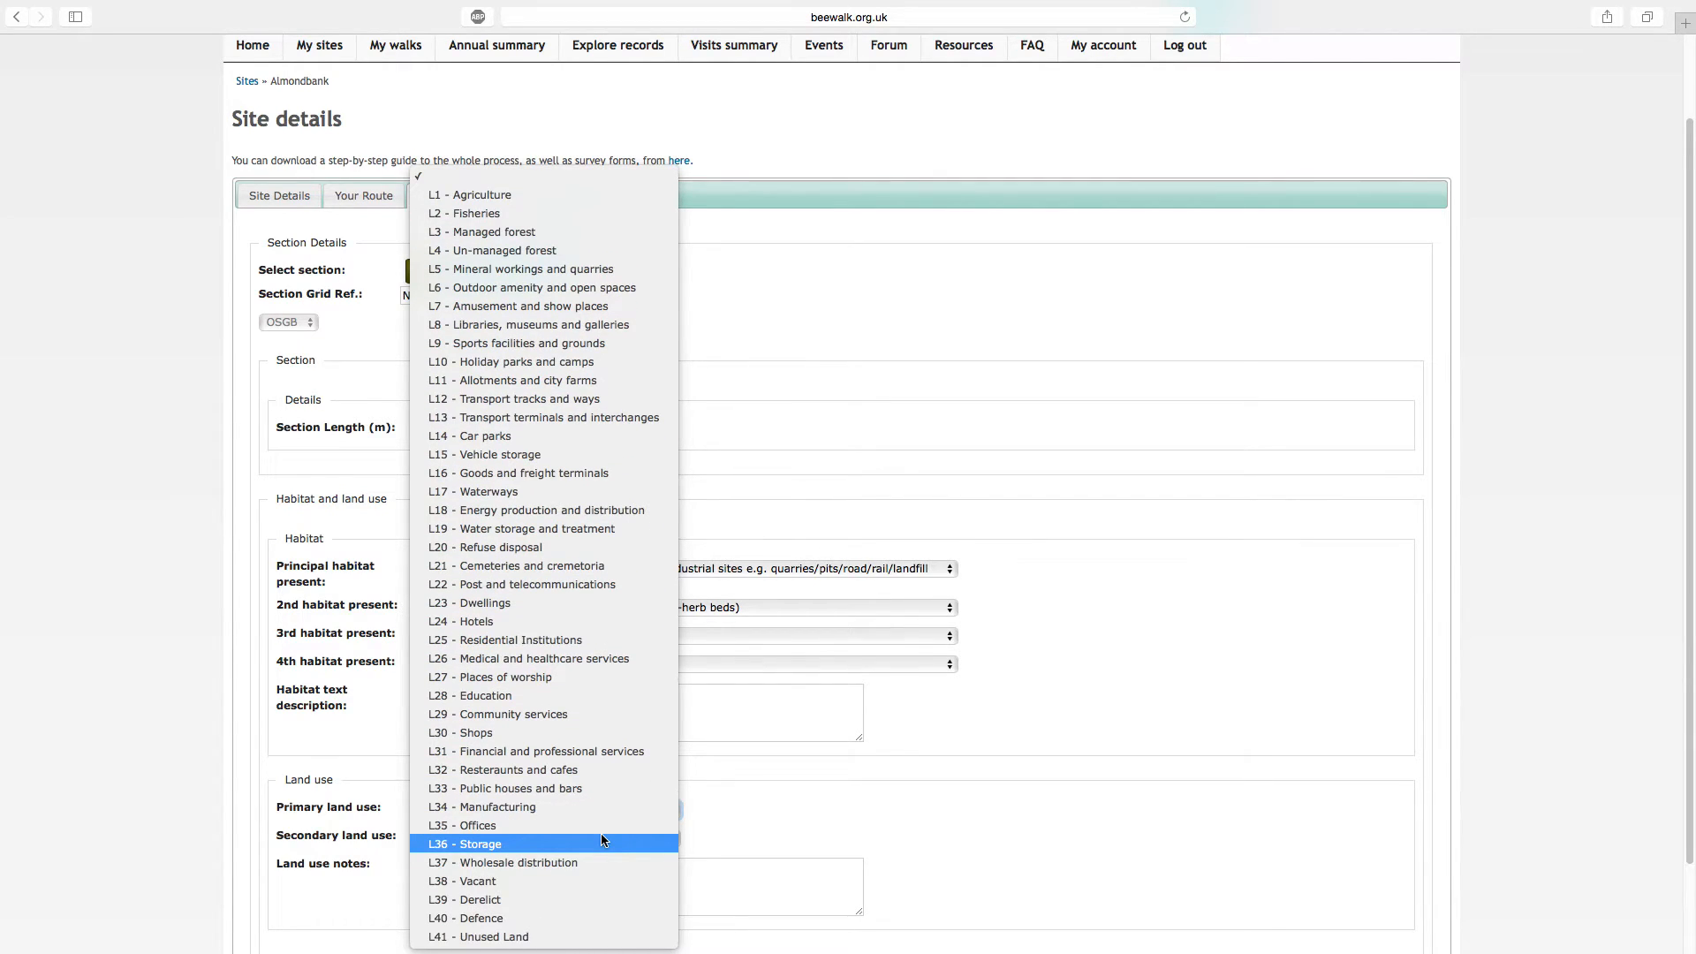
{"action": "left_click", "coordinate": [563, 841]}
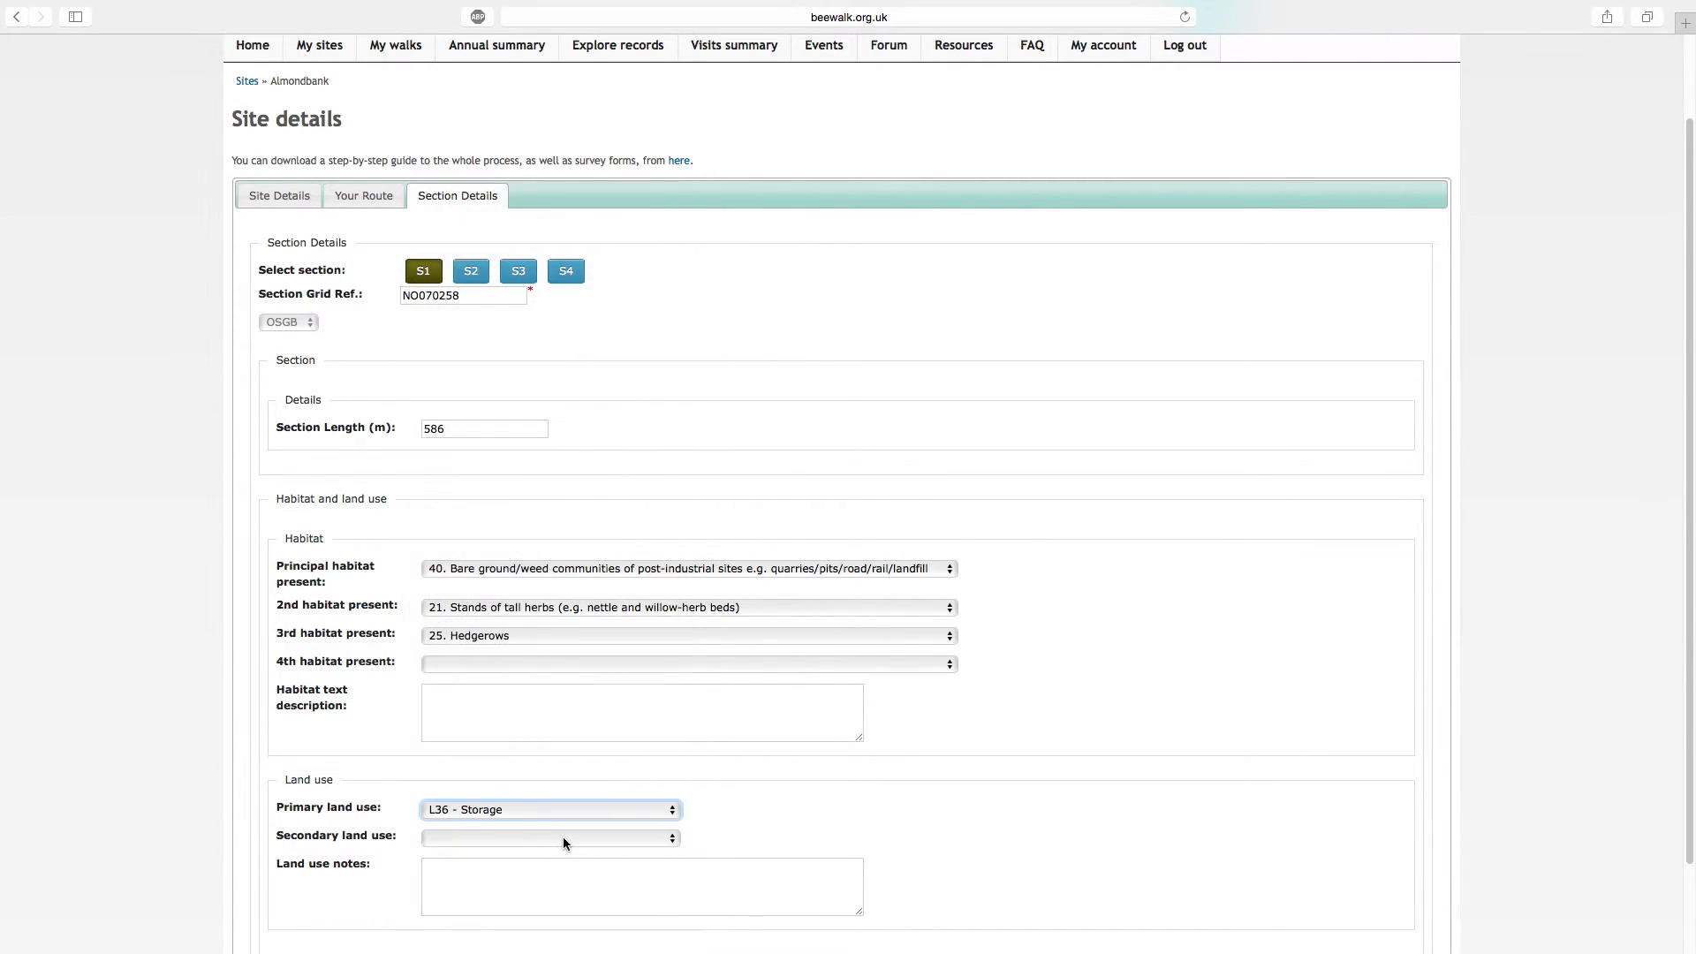
Set section S1's secondary land use to "L37 - Wholesale distribution" and save the section information
{"action": "left_click", "coordinate": [564, 838]}
{"action": "scroll", "coordinate": [561, 840], "scroll_direction": "down", "scroll_amount": 3}
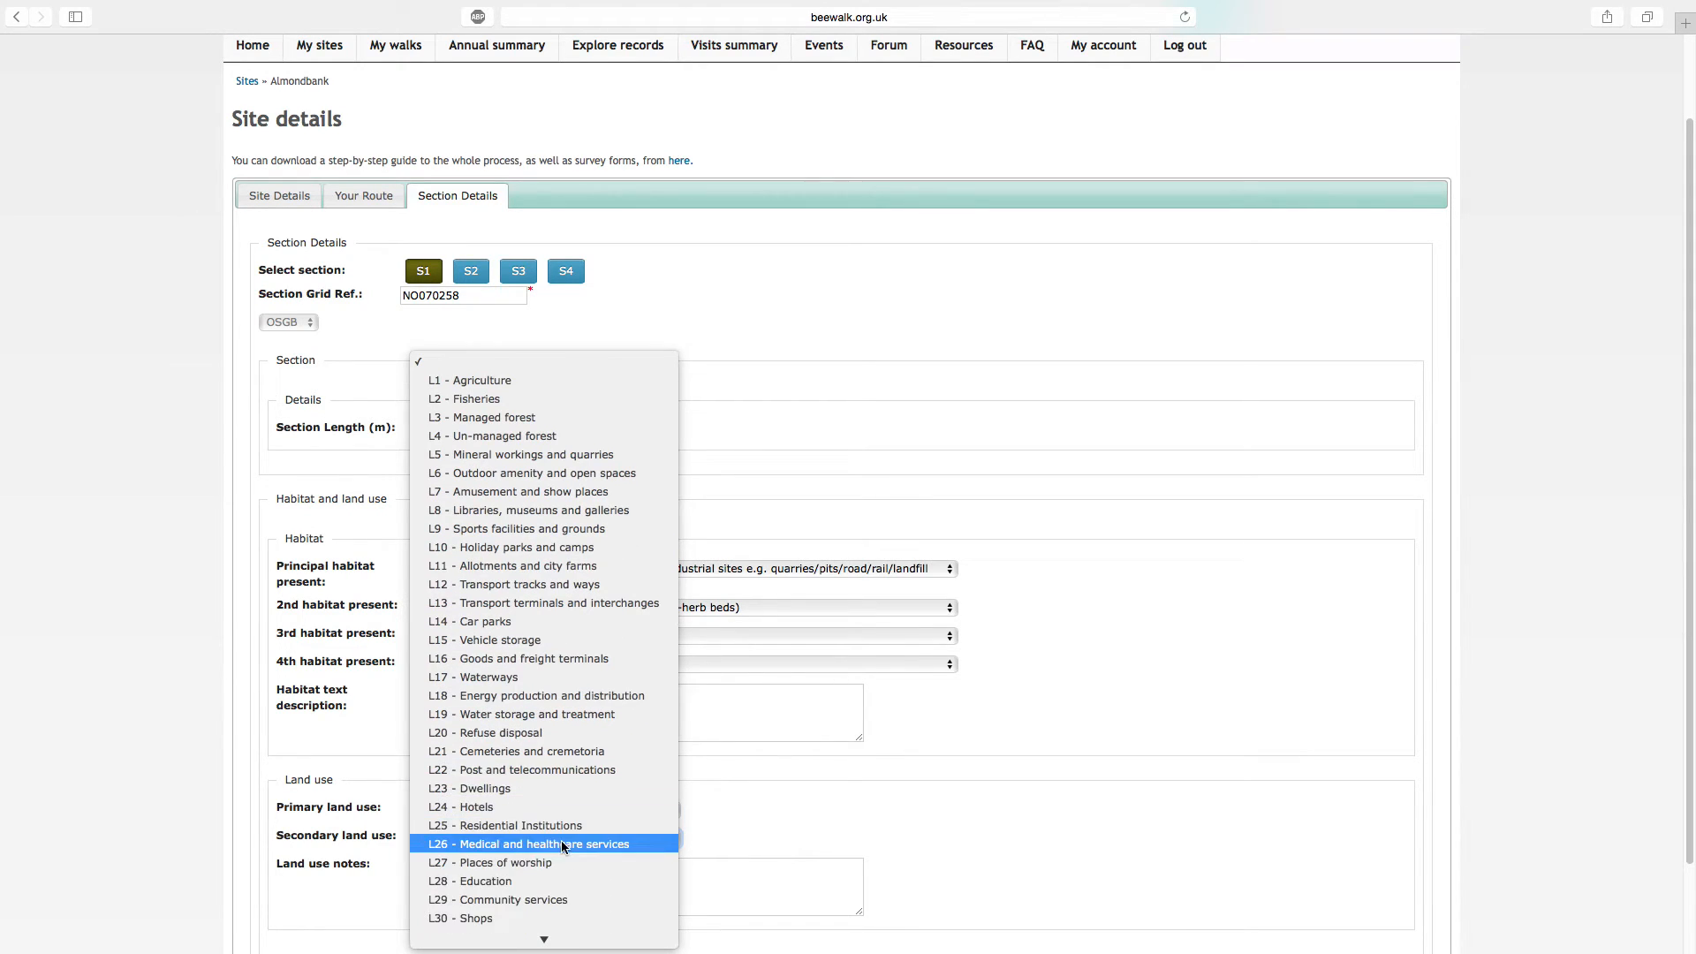
{"action": "scroll", "coordinate": [561, 846], "scroll_direction": "down", "scroll_amount": 3}
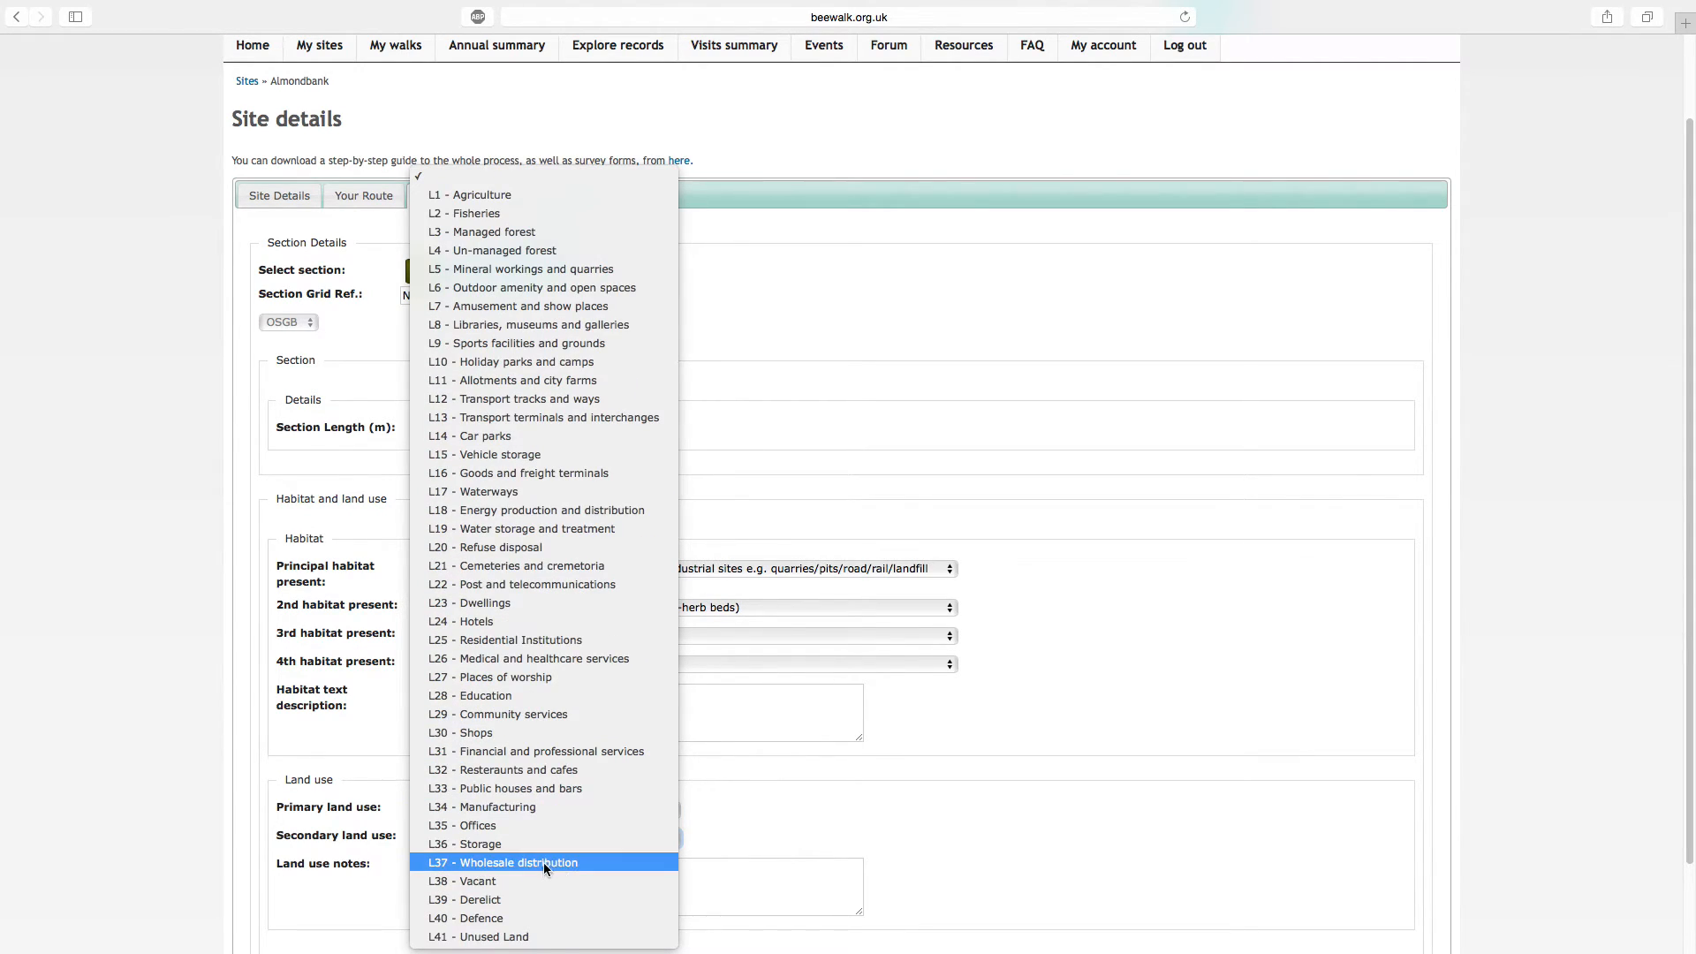
{"action": "left_click", "coordinate": [560, 861]}
{"action": "left_click", "coordinate": [1243, 733]}
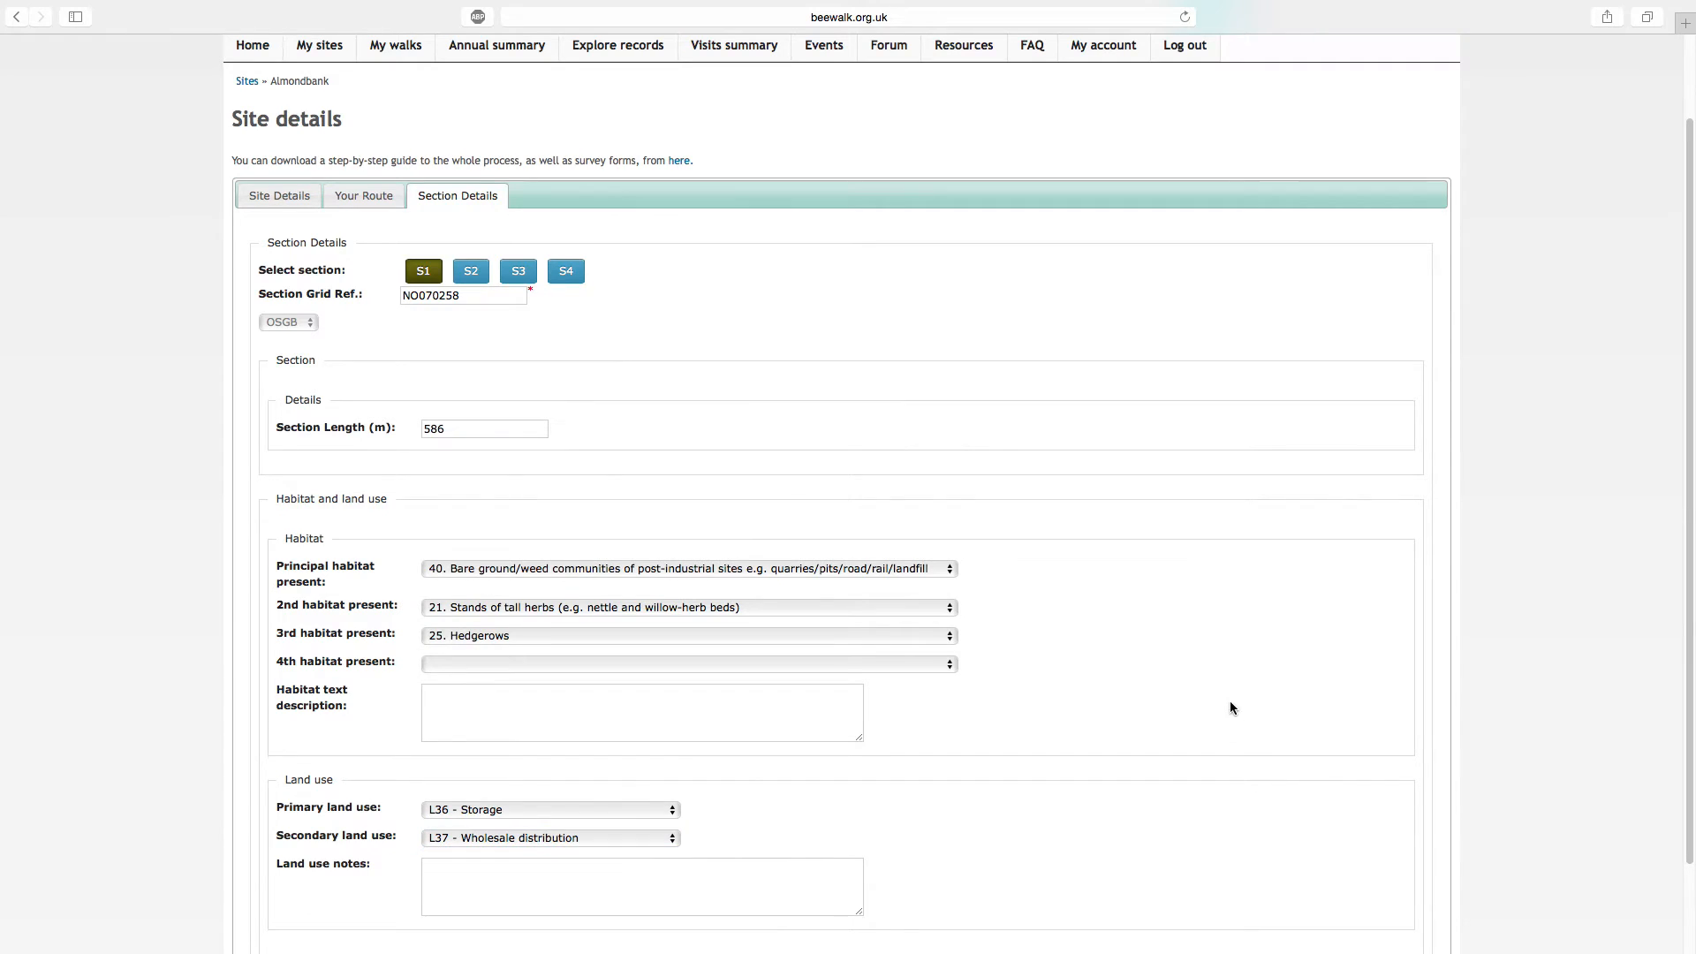
{"action": "scroll", "coordinate": [1230, 704], "scroll_direction": "down", "scroll_amount": 2}
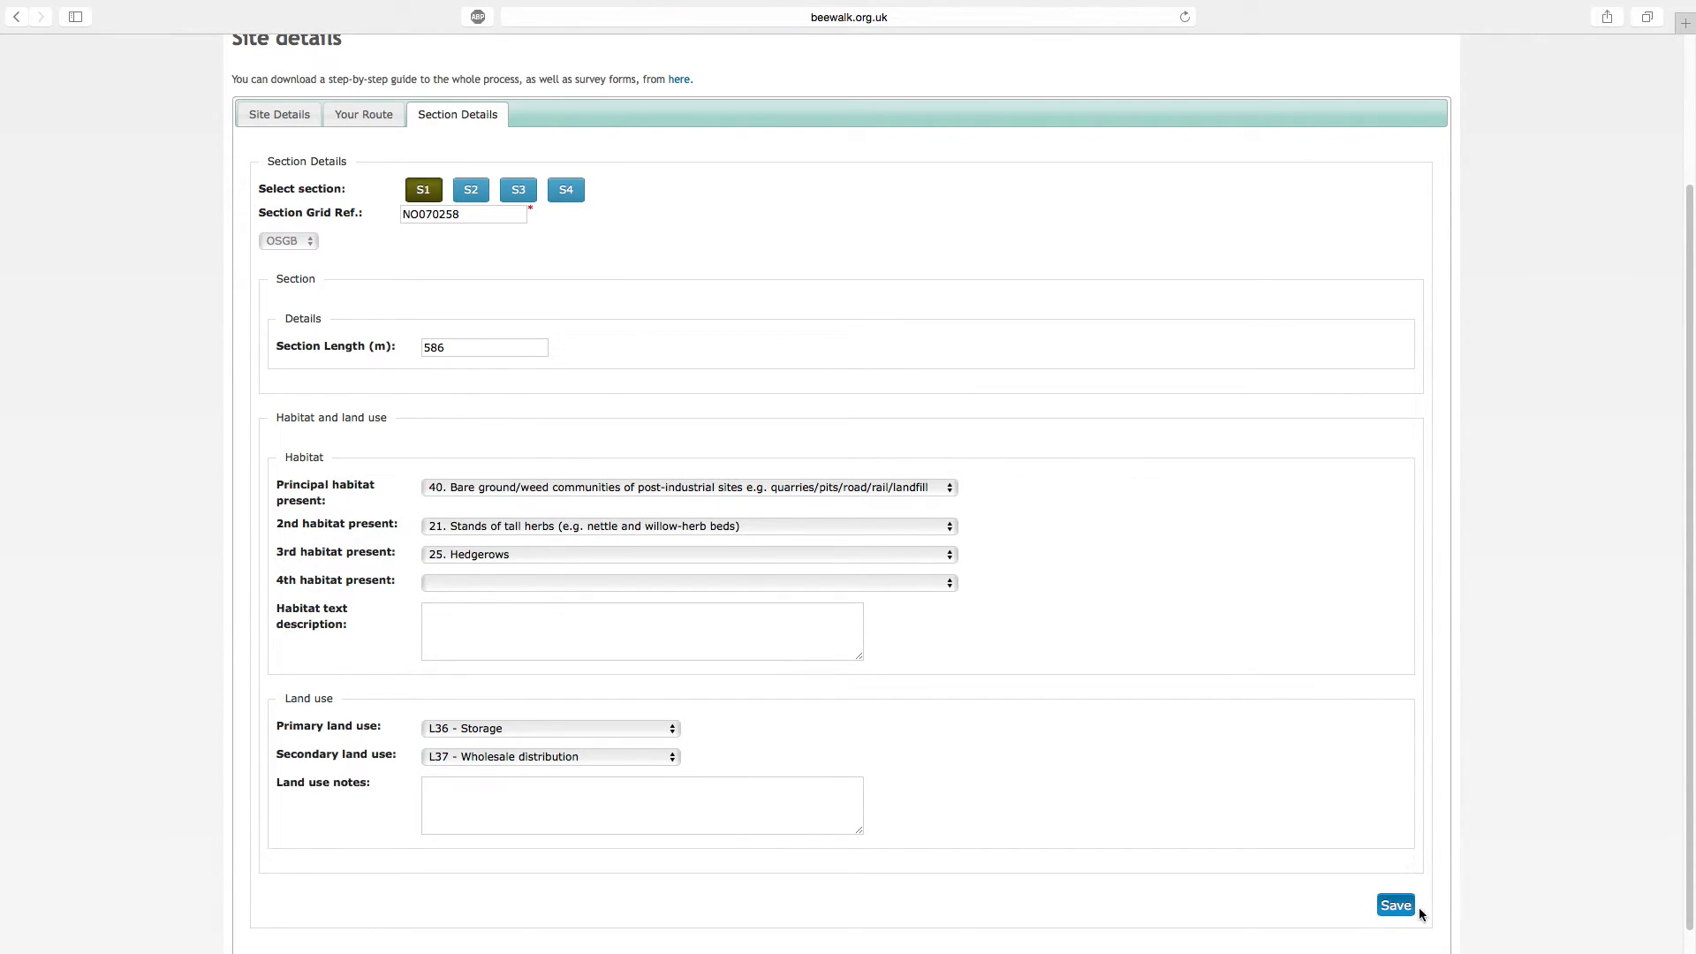
{"action": "left_click", "coordinate": [1402, 906]}
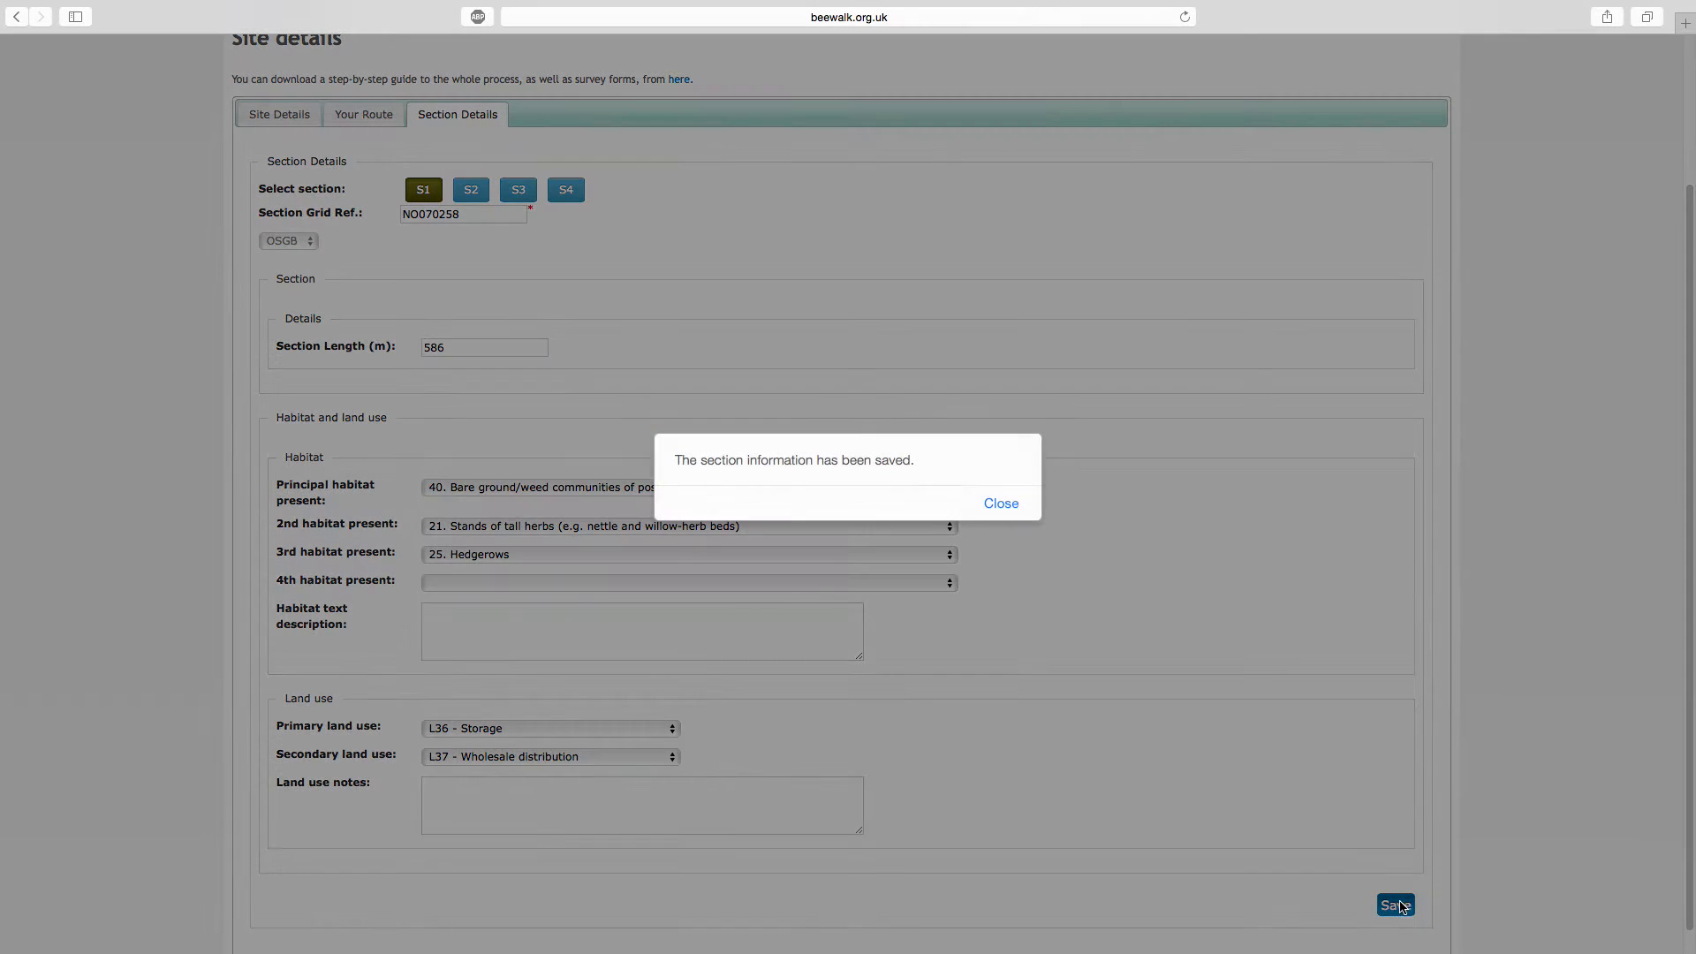
{"action": "left_click", "coordinate": [999, 503]}
Set section S2's principal habitat to "39. Ornamental shrubs/trees/lawns of churches/parks/domestic gardens etc"
{"action": "left_click", "coordinate": [471, 193]}
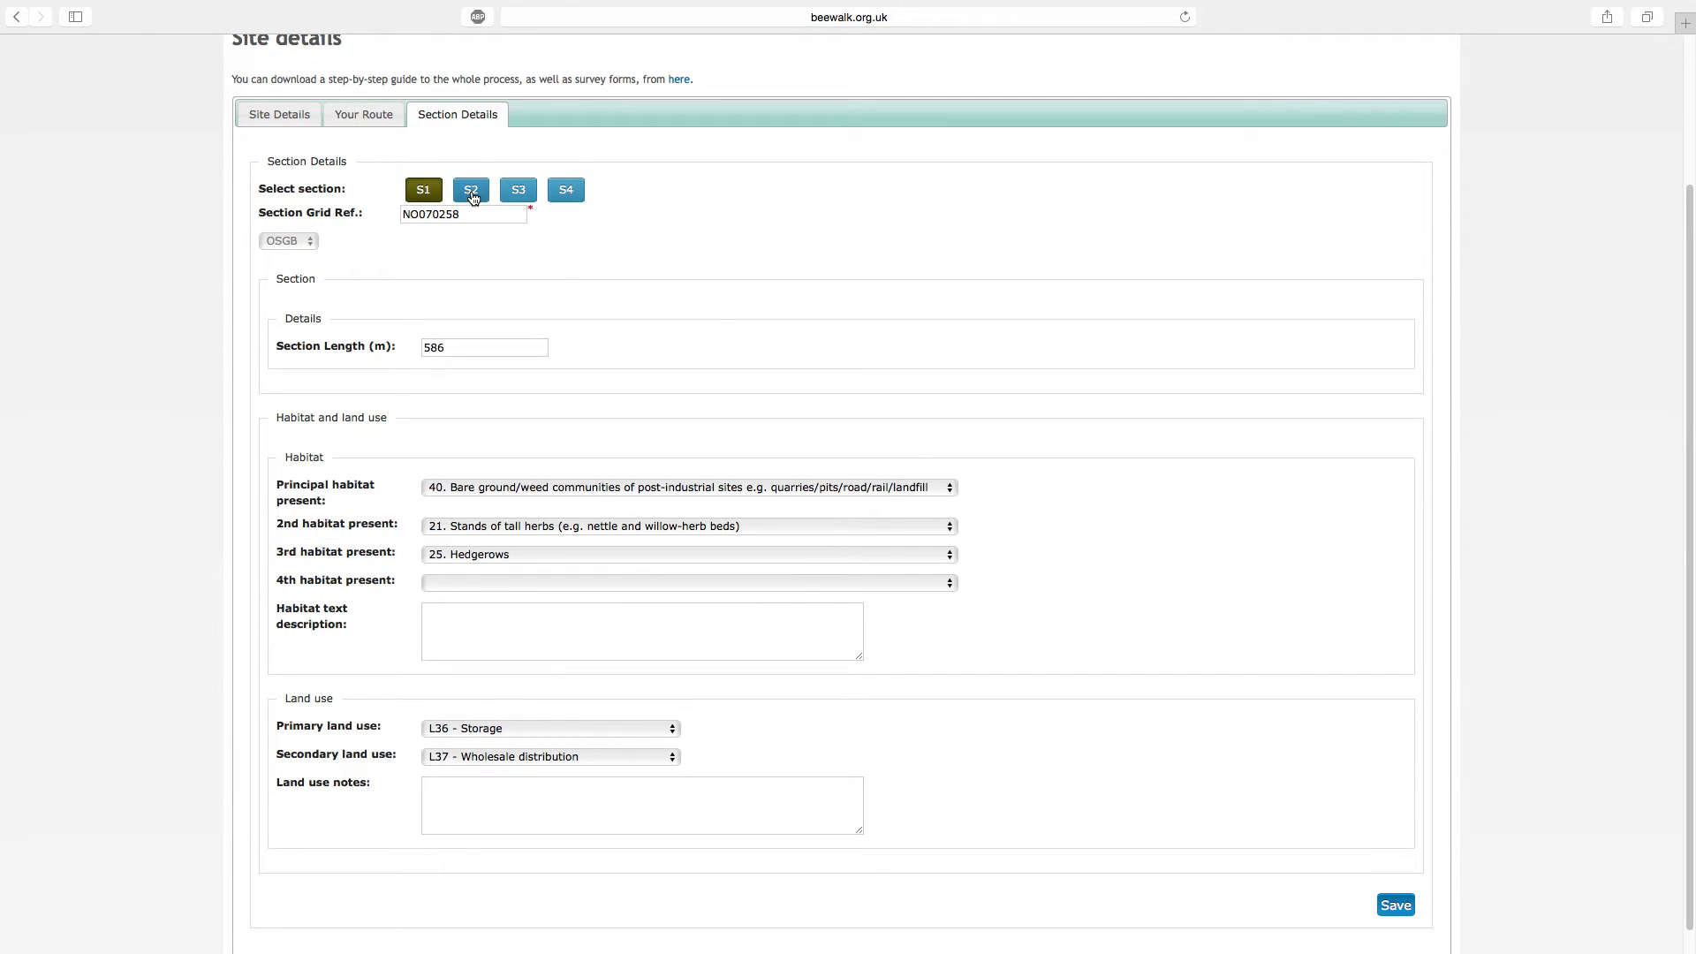
{"action": "left_click", "coordinate": [485, 488]}
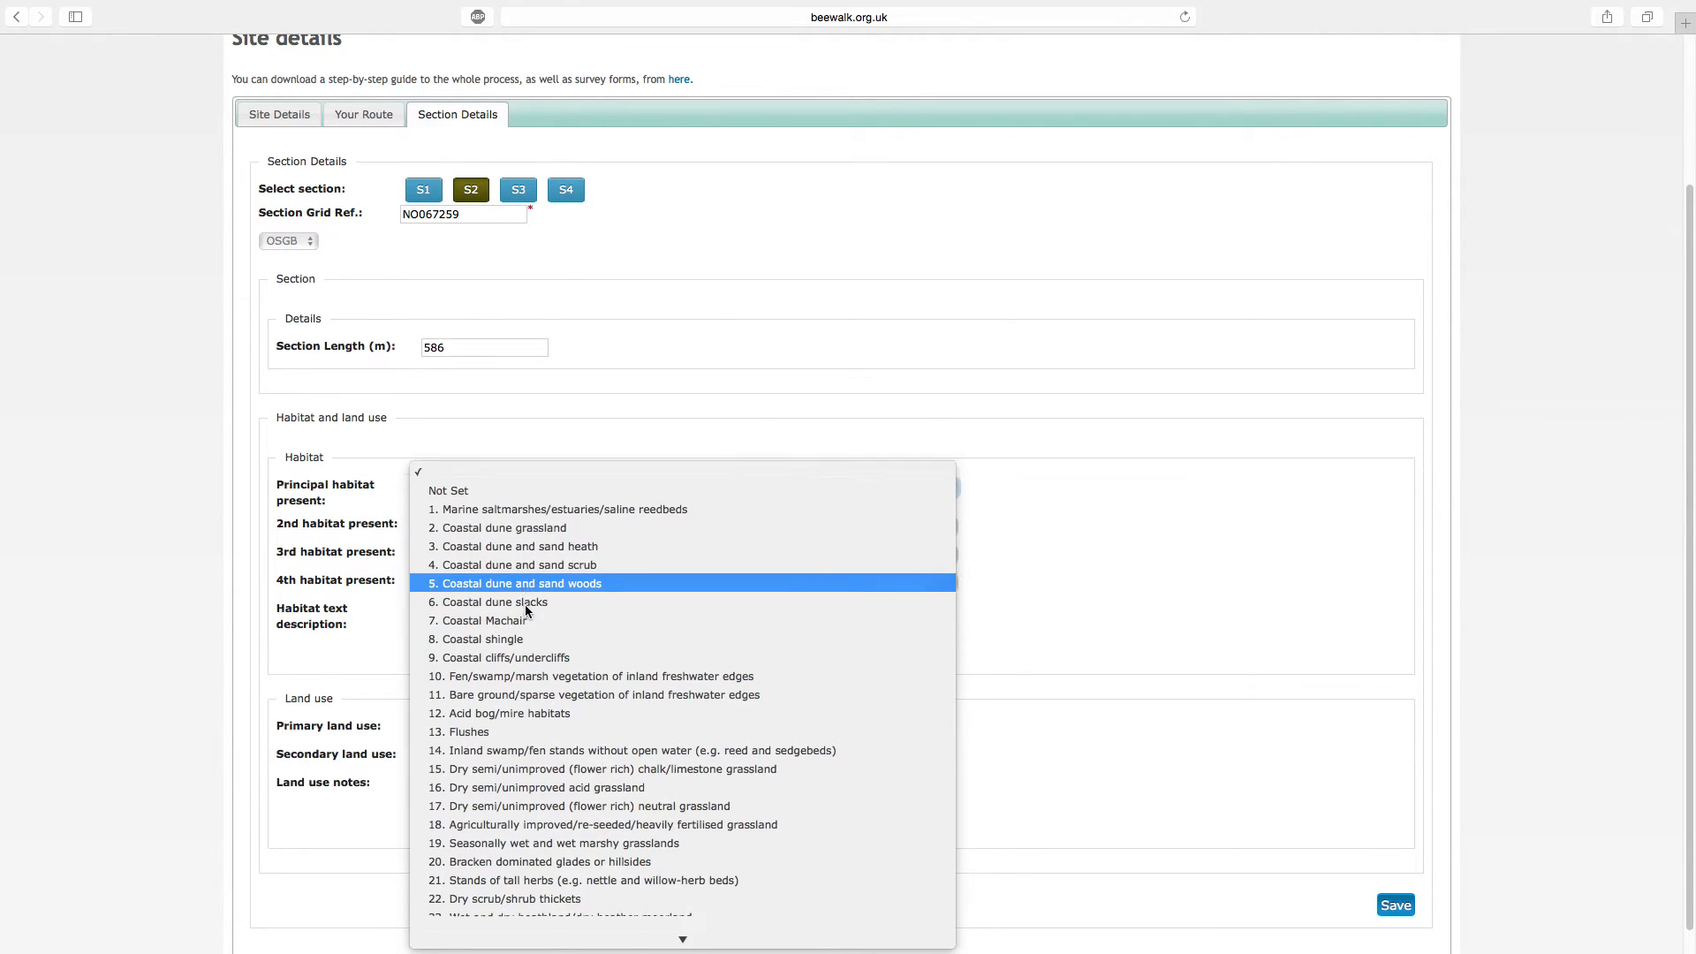
{"action": "scroll", "coordinate": [565, 878], "scroll_direction": "down", "scroll_amount": 3}
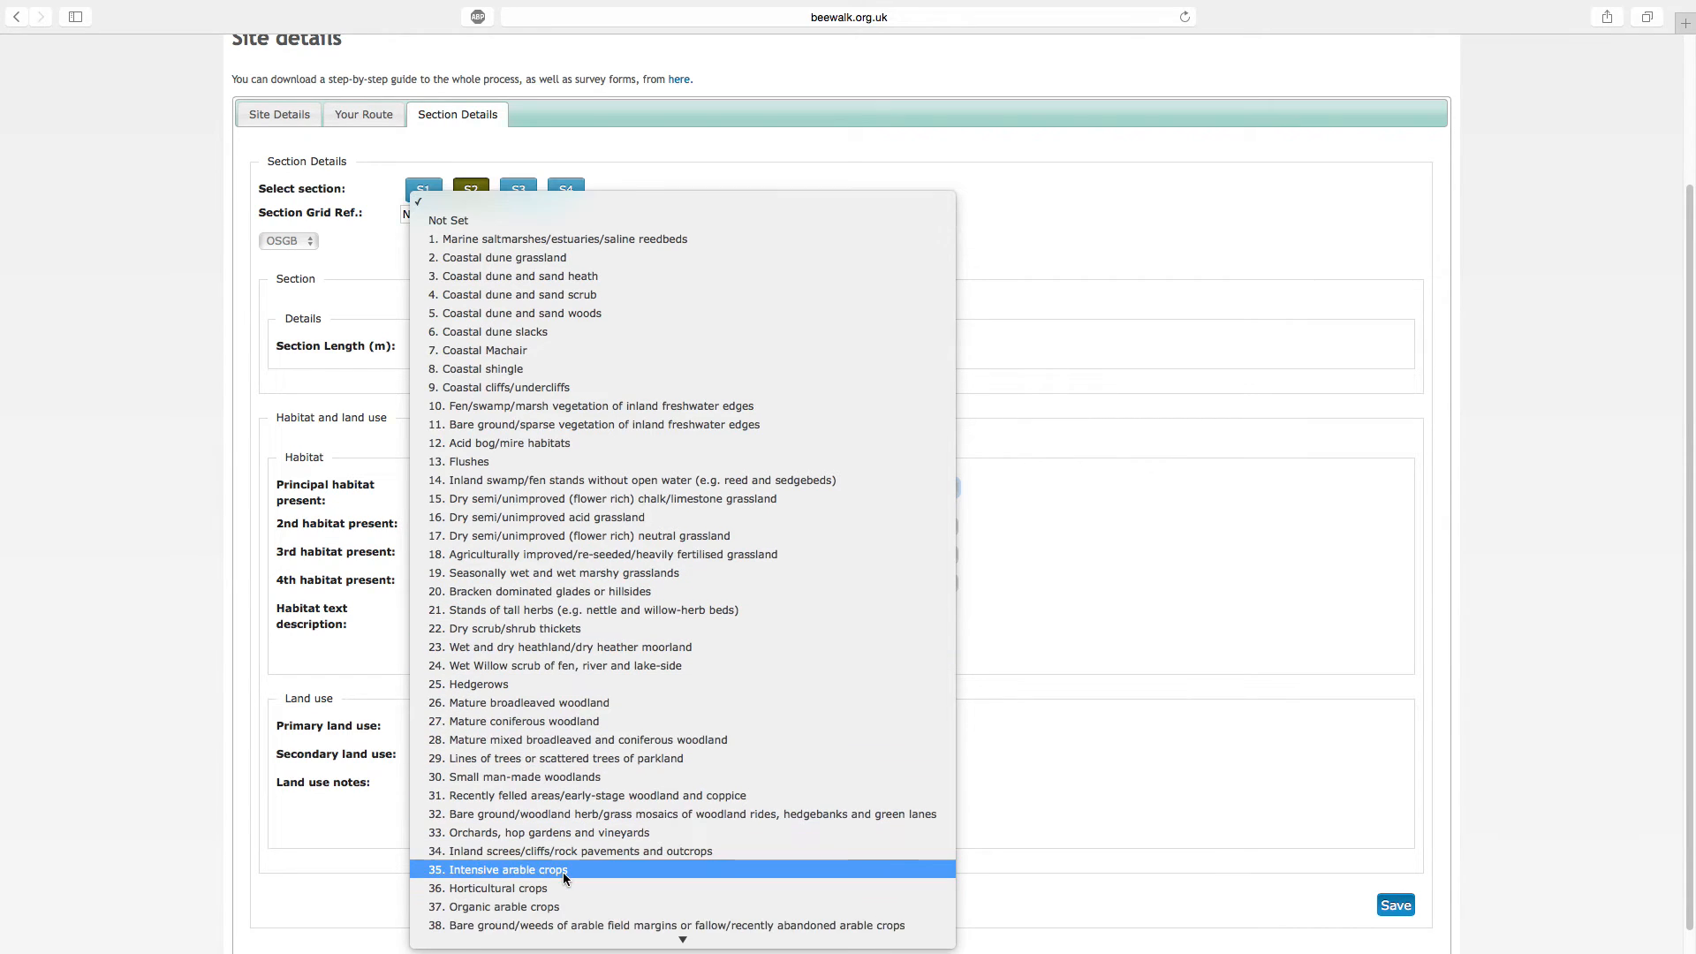
{"action": "left_click", "coordinate": [584, 919]}
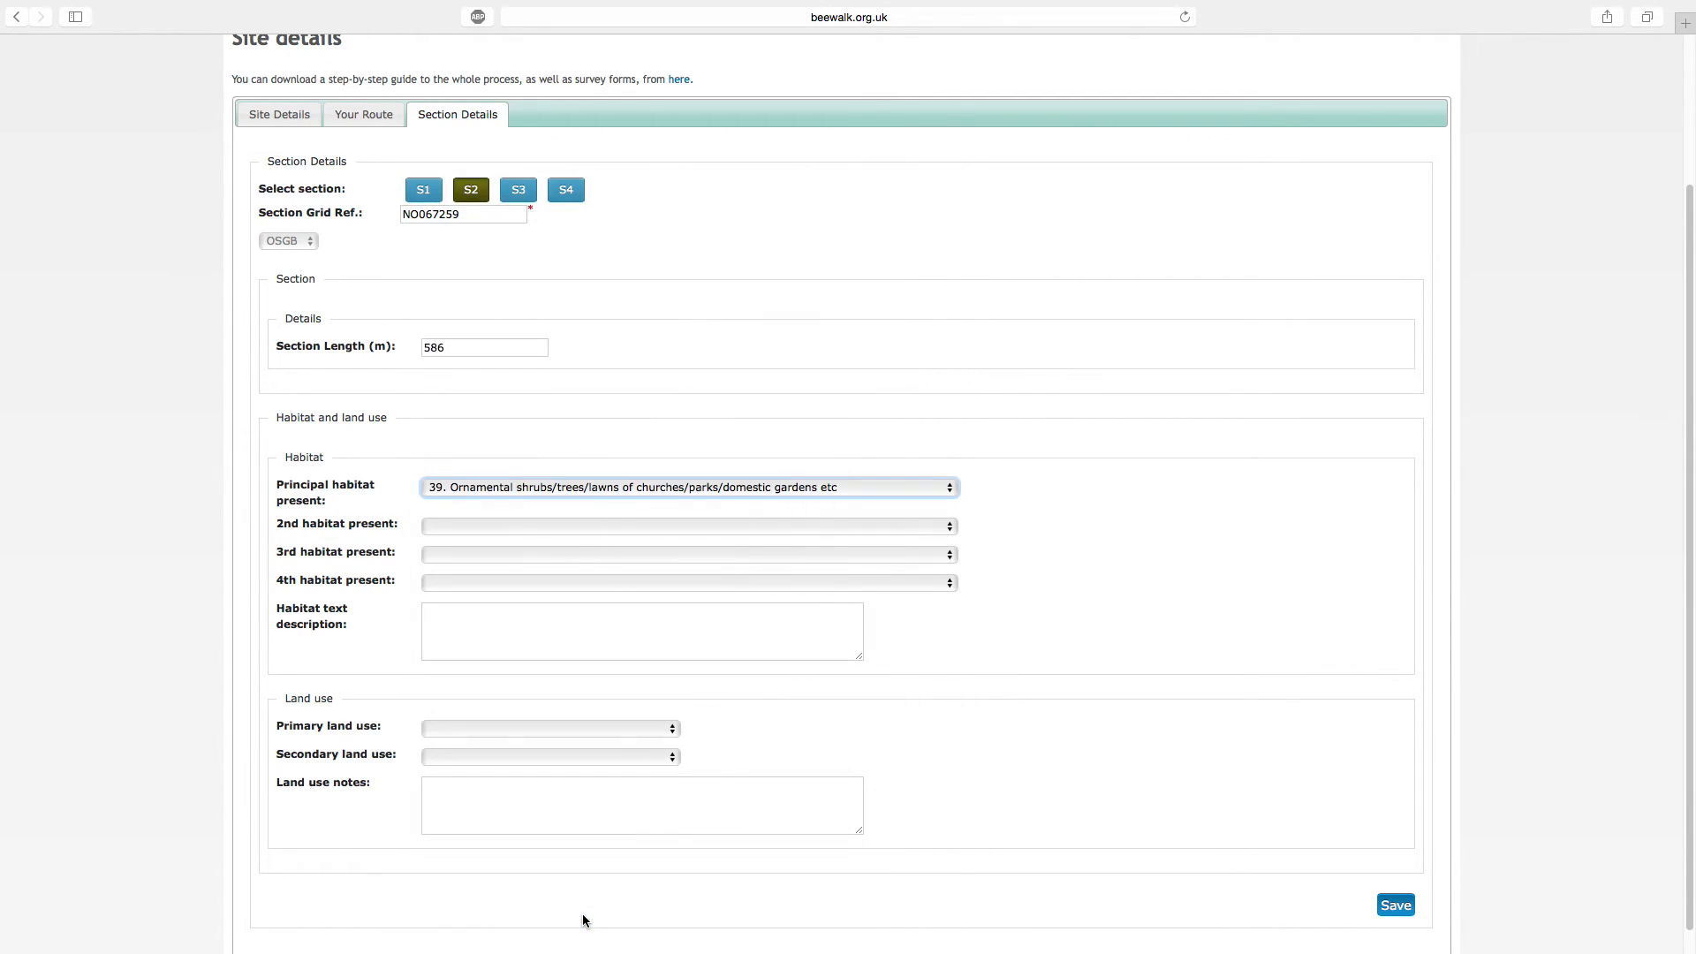
Set section S2's primary land use to "L23 - Dwellings" and save the section information
{"action": "left_click", "coordinate": [607, 726]}
{"action": "scroll", "coordinate": [608, 726], "scroll_direction": "down", "scroll_amount": 5}
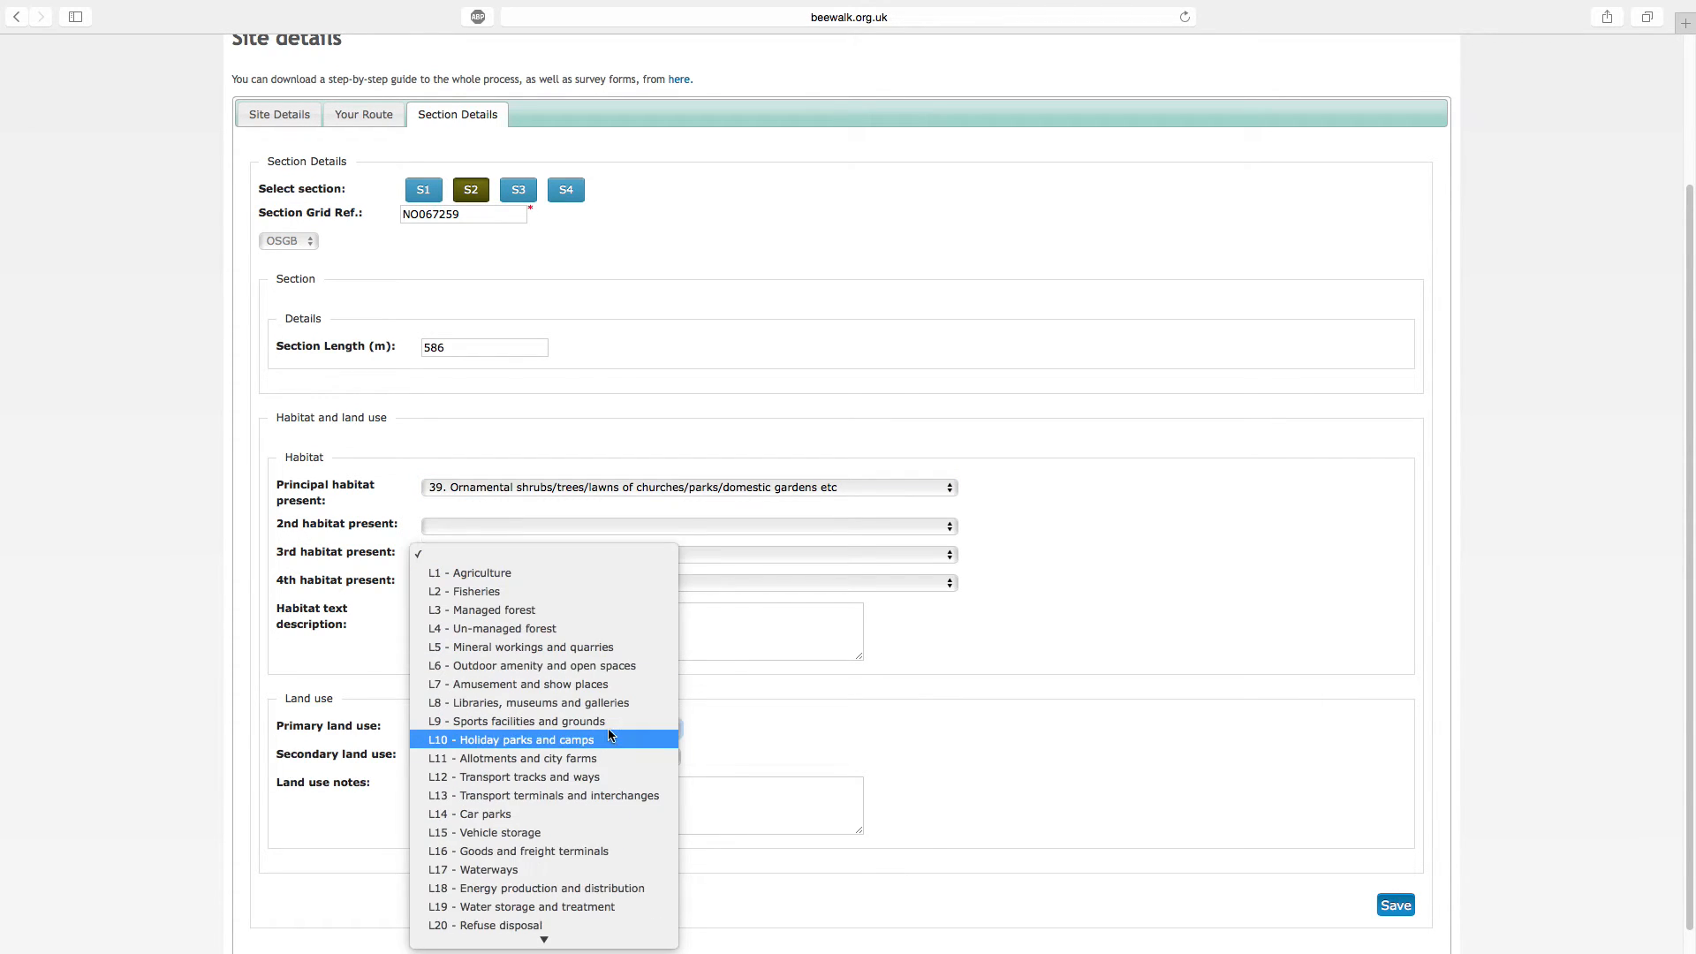
{"action": "scroll", "coordinate": [603, 763], "scroll_direction": "down", "scroll_amount": 3}
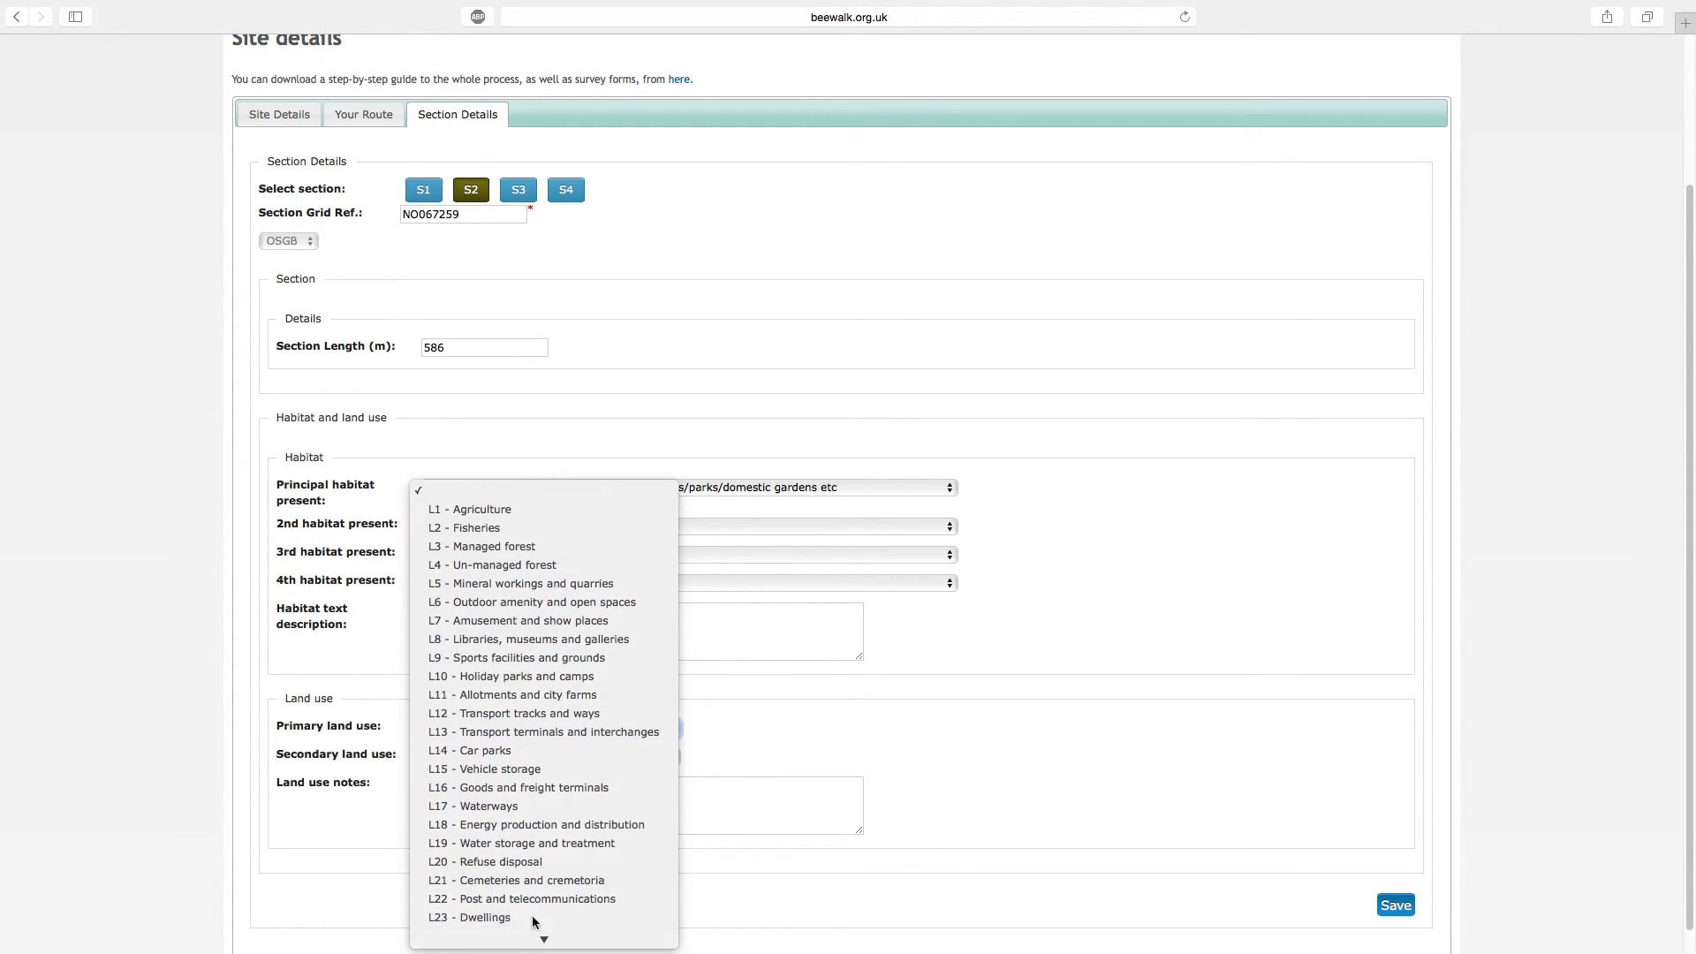
{"action": "left_click", "coordinate": [566, 915]}
{"action": "left_click", "coordinate": [1395, 906]}
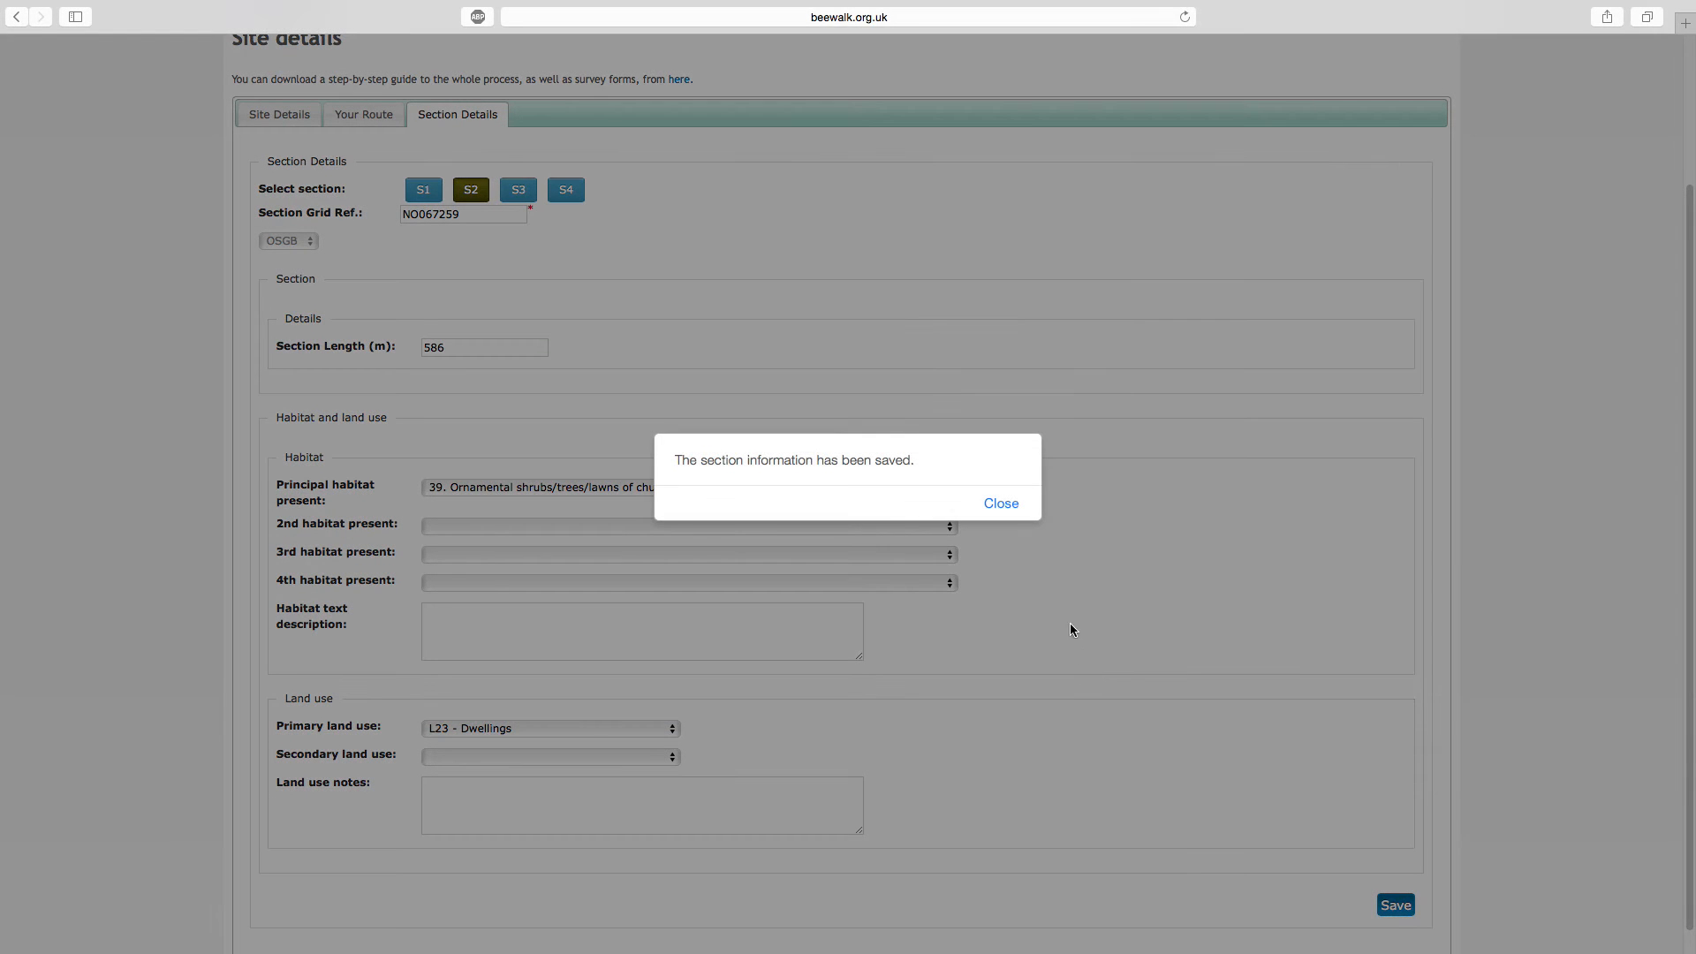
{"action": "left_click", "coordinate": [1012, 504]}
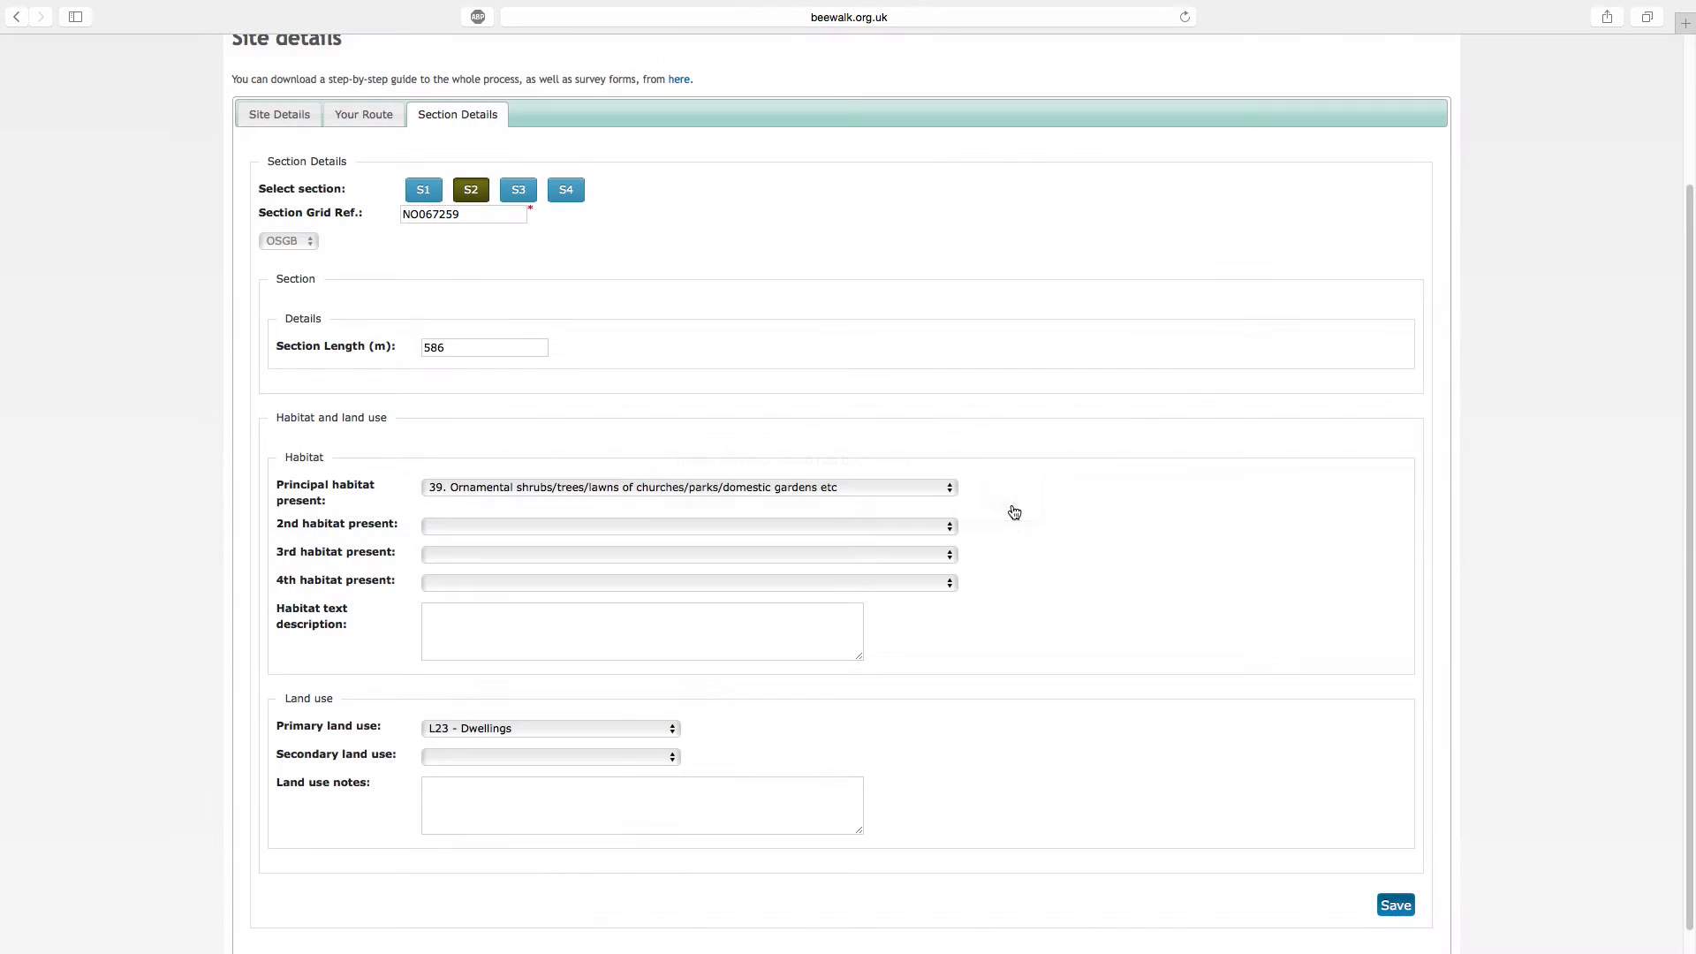
Set section S3's principal habitat to "28. Mature mixed broadleaved and coniferous woodland"
{"action": "left_click", "coordinate": [534, 196]}
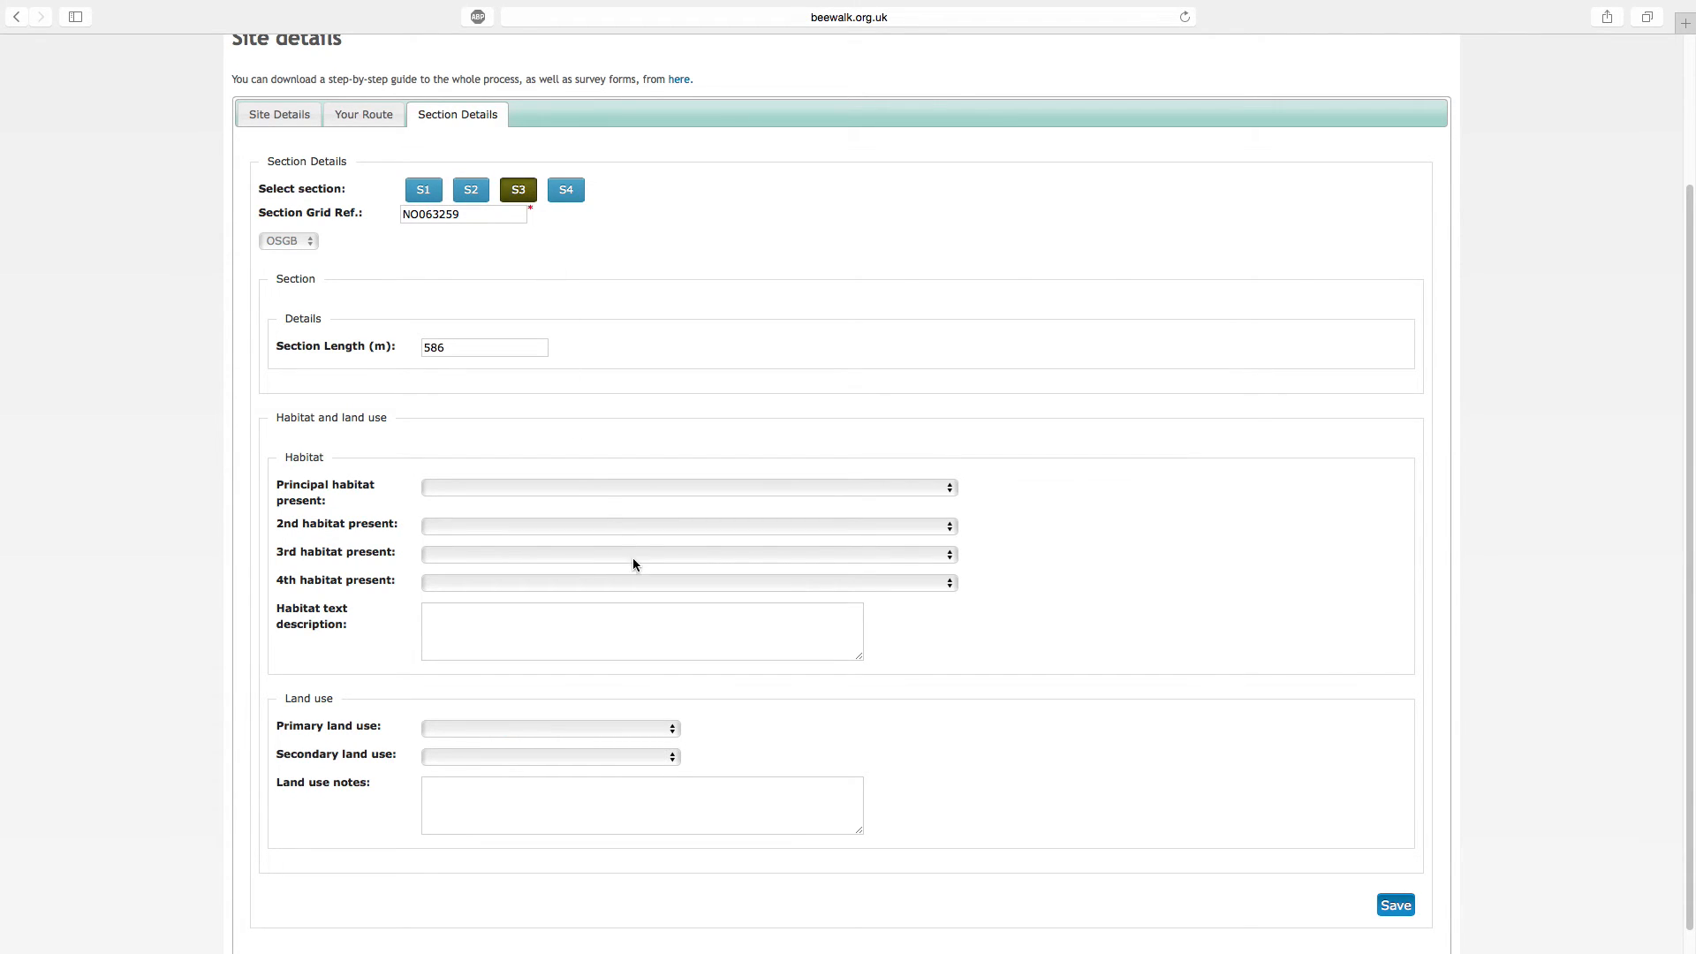
{"action": "left_click", "coordinate": [610, 488]}
{"action": "scroll", "coordinate": [609, 627], "scroll_direction": "down", "scroll_amount": 5}
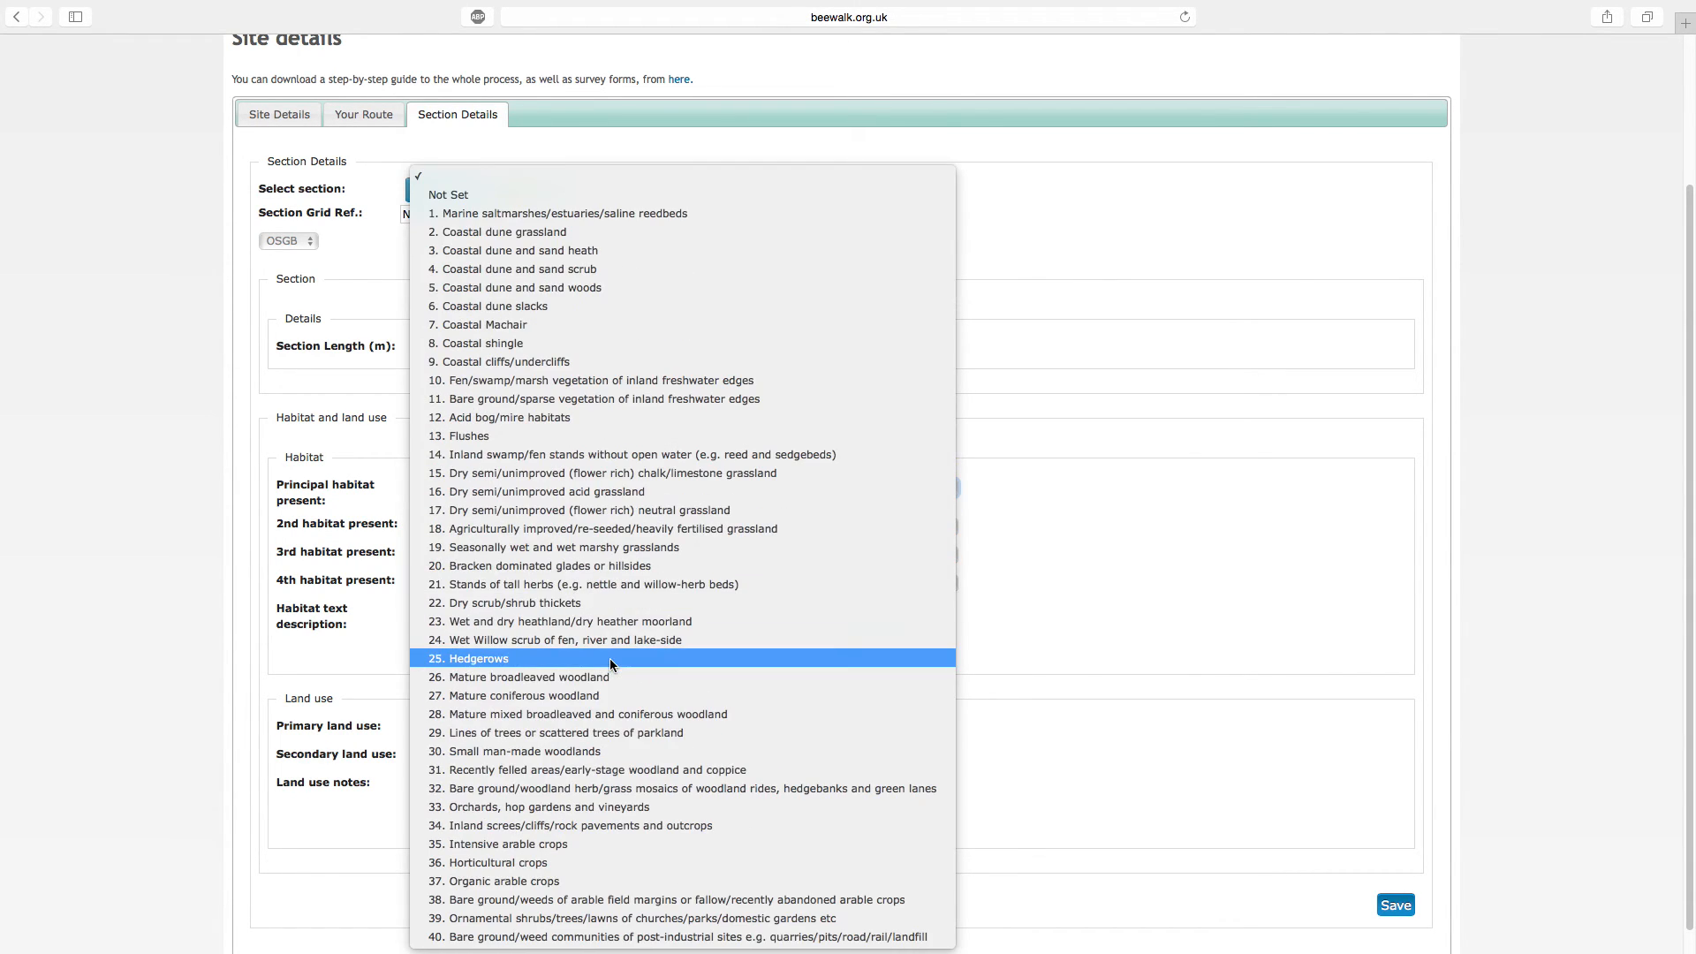
{"action": "left_click", "coordinate": [577, 714]}
Set section S3's primary land use to "L6 - Outdoor amenity and open spaces" and save the section information
{"action": "left_click", "coordinate": [580, 734]}
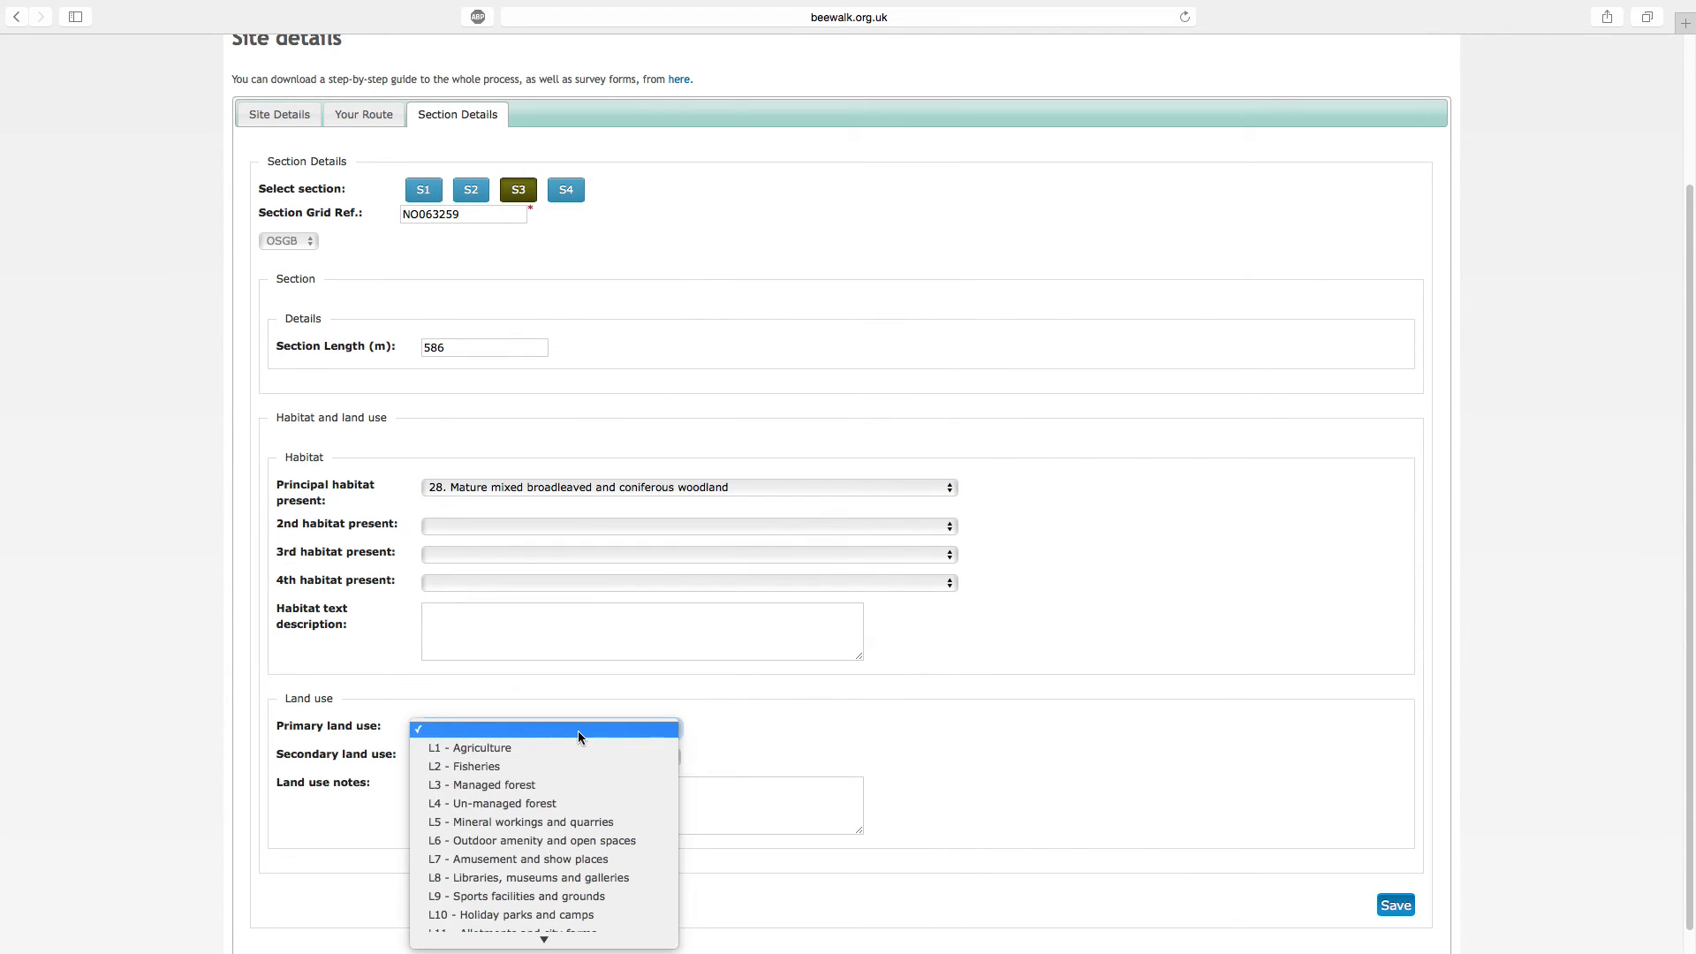
{"action": "left_click", "coordinate": [568, 840]}
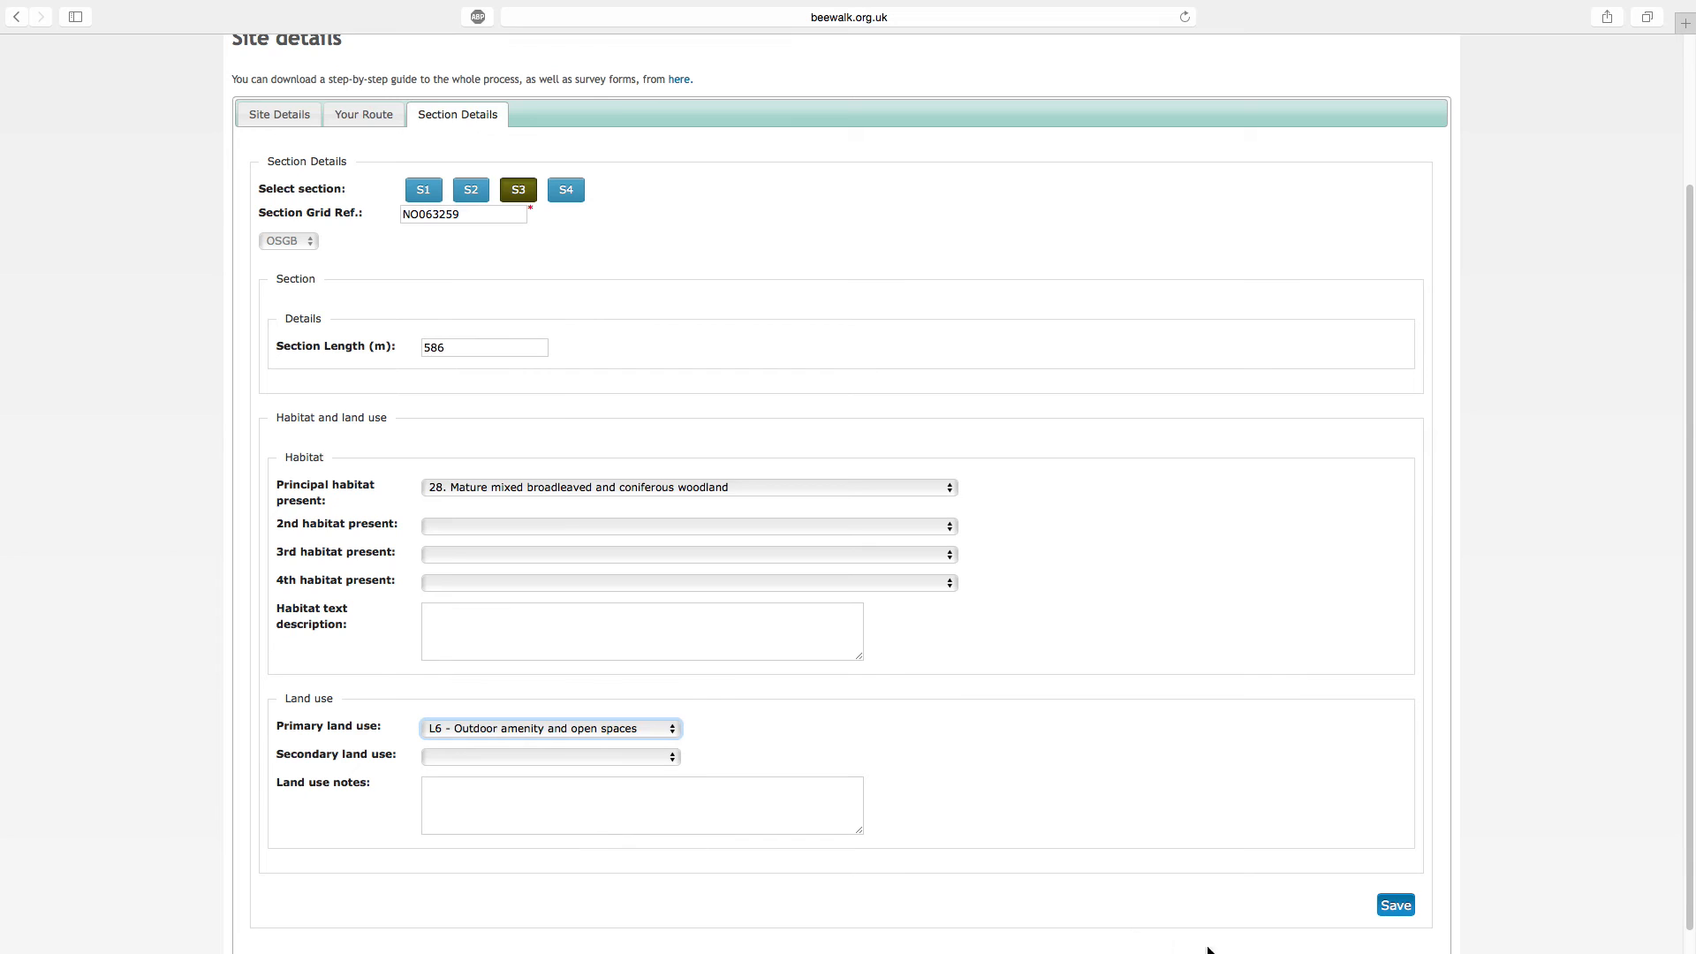
{"action": "left_click", "coordinate": [1394, 905]}
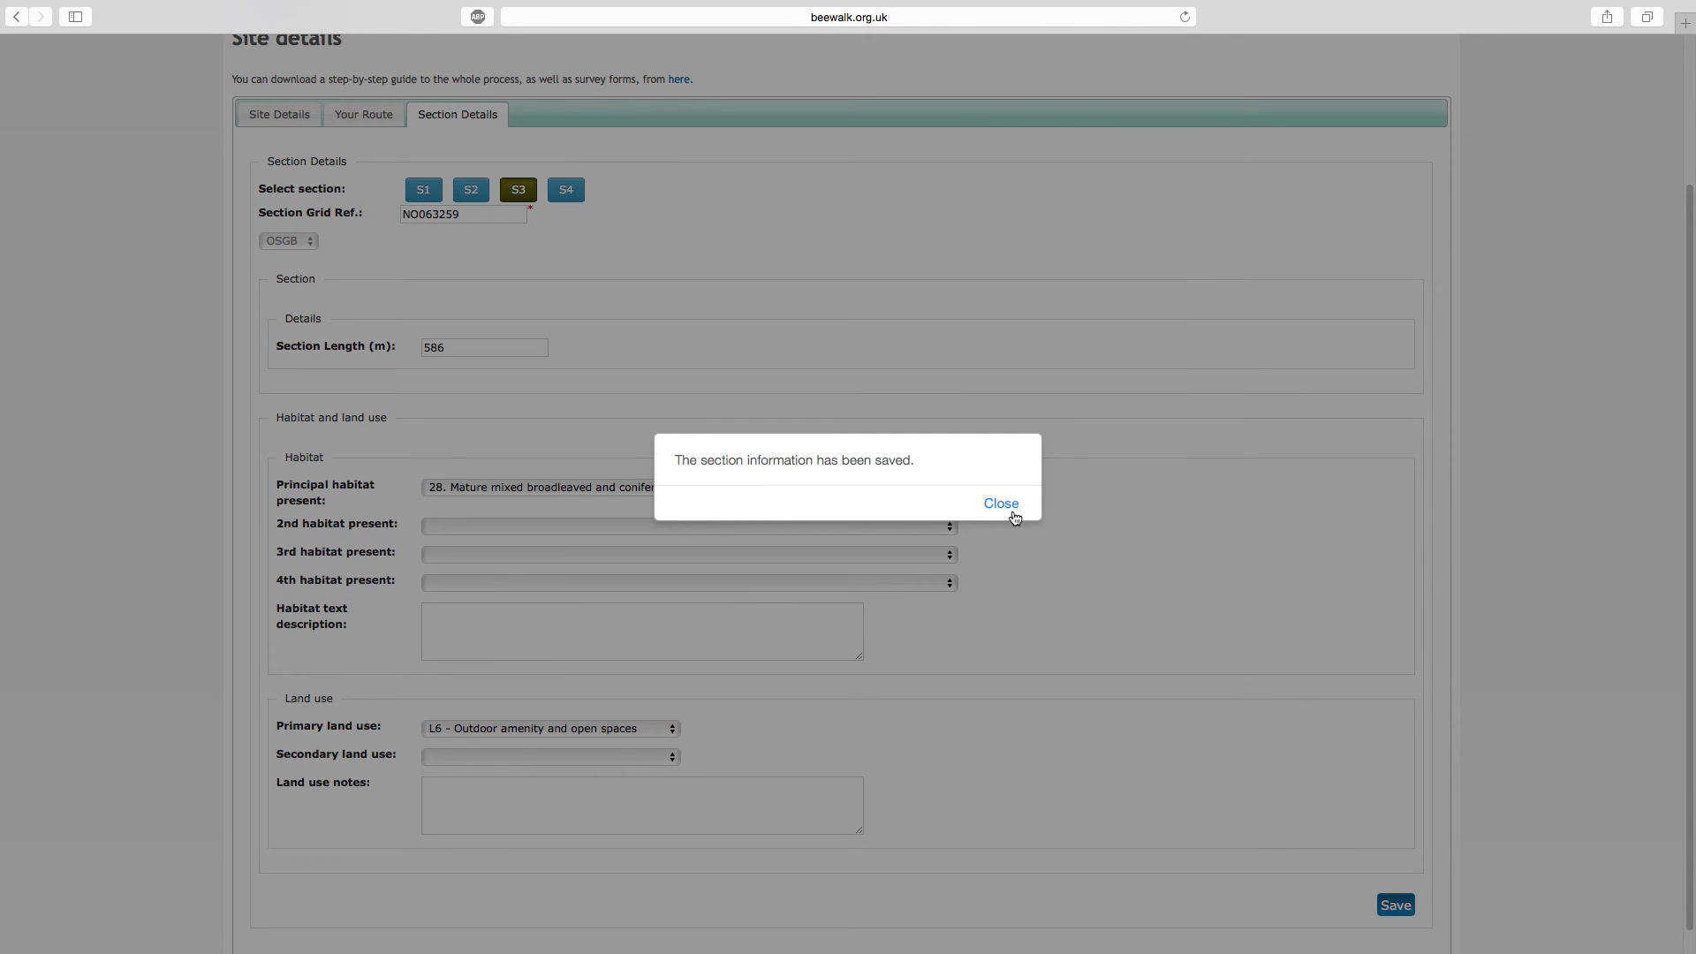
{"action": "left_click", "coordinate": [1001, 504]}
Set section S4's principal habitat to "17. Dry semi/unimproved (flower rich) neutral grassland"
{"action": "left_click", "coordinate": [566, 191]}
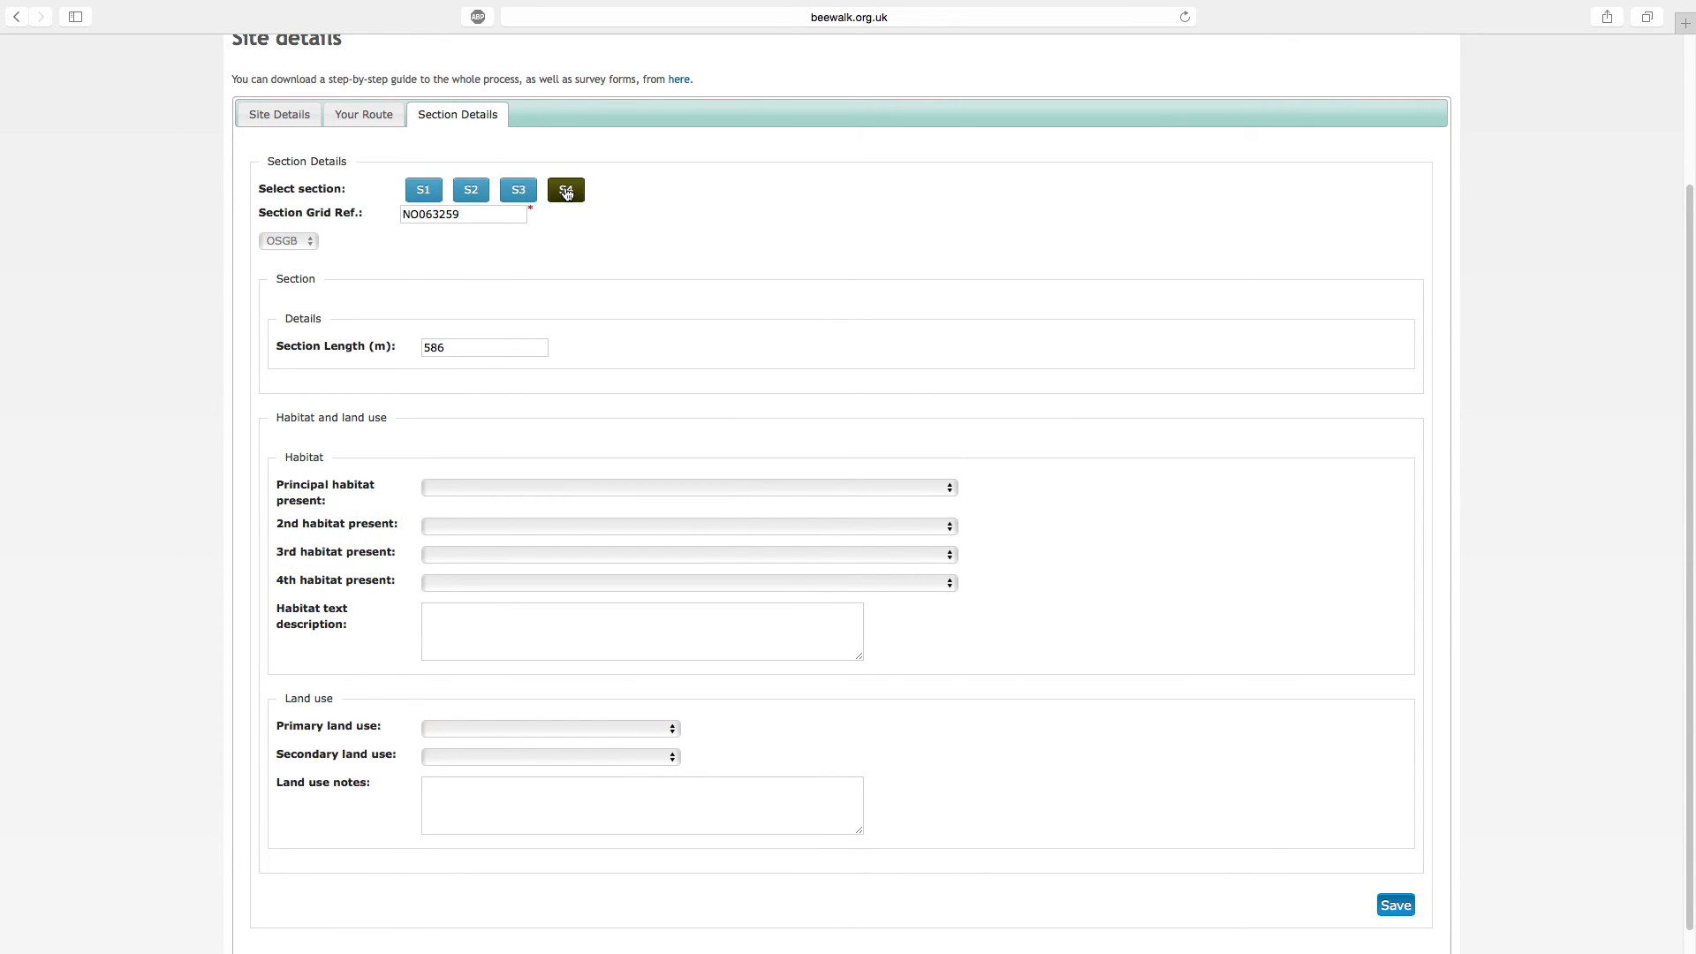
{"action": "left_click", "coordinate": [671, 486]}
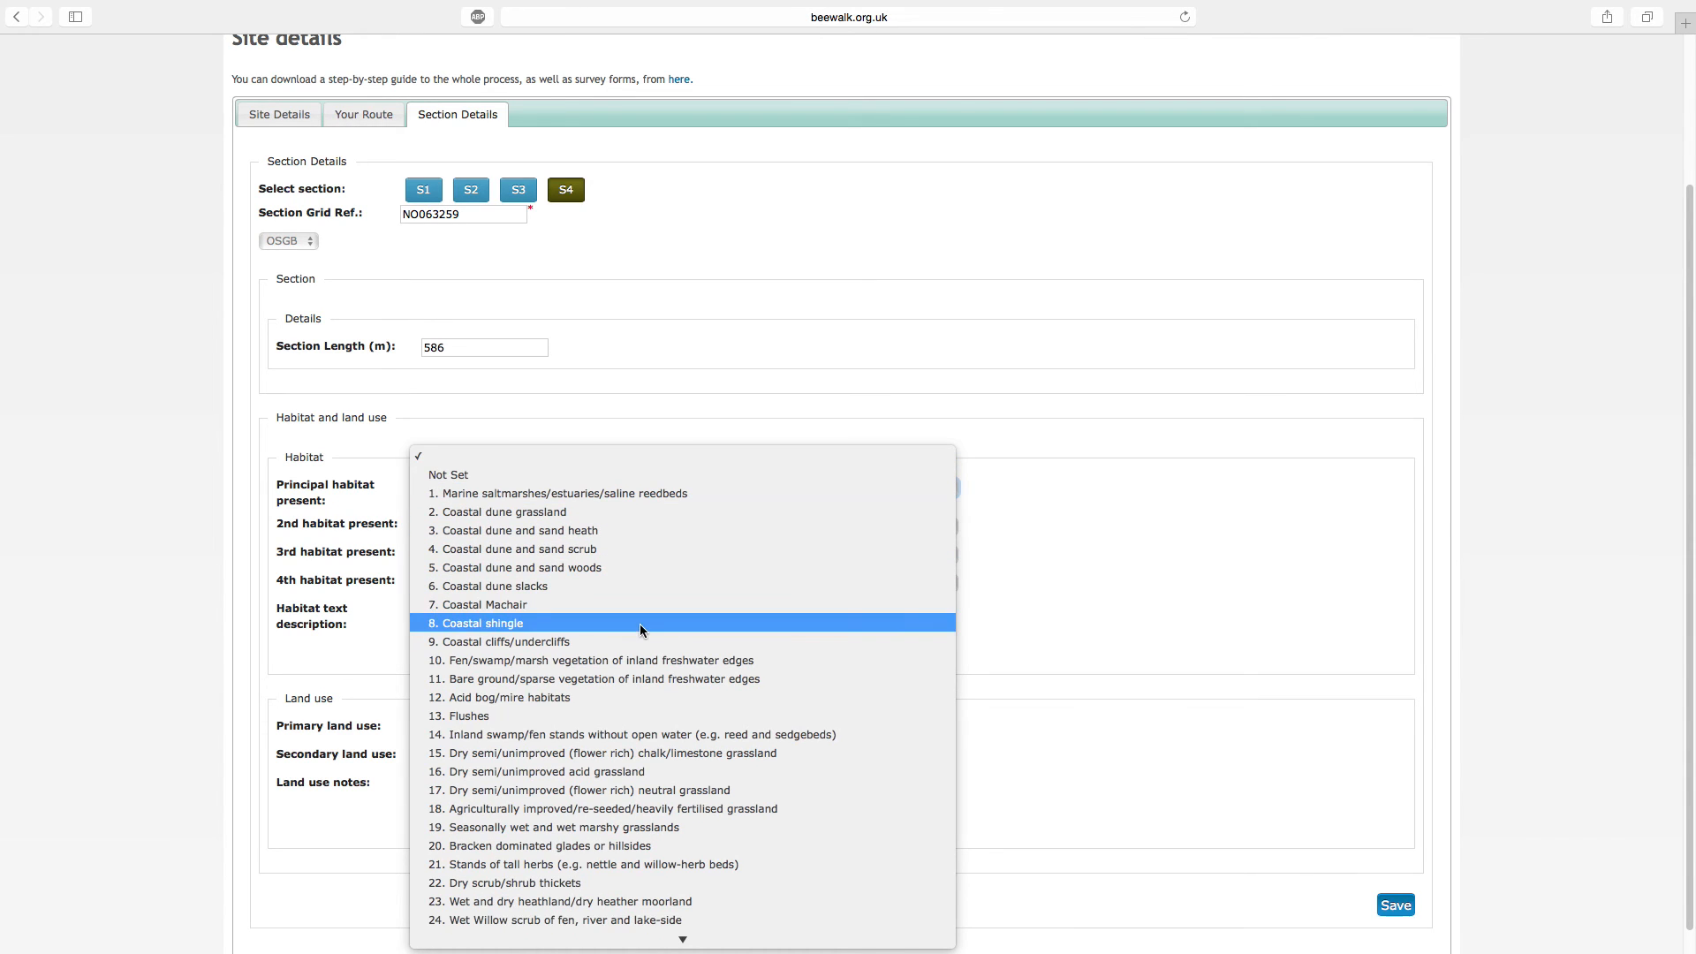
{"action": "left_click", "coordinate": [654, 786]}
Set section S4's primary land use to "L1 - Agriculture" and save the section information
{"action": "left_click", "coordinate": [607, 726]}
{"action": "left_click", "coordinate": [607, 745]}
{"action": "left_click", "coordinate": [1396, 903]}
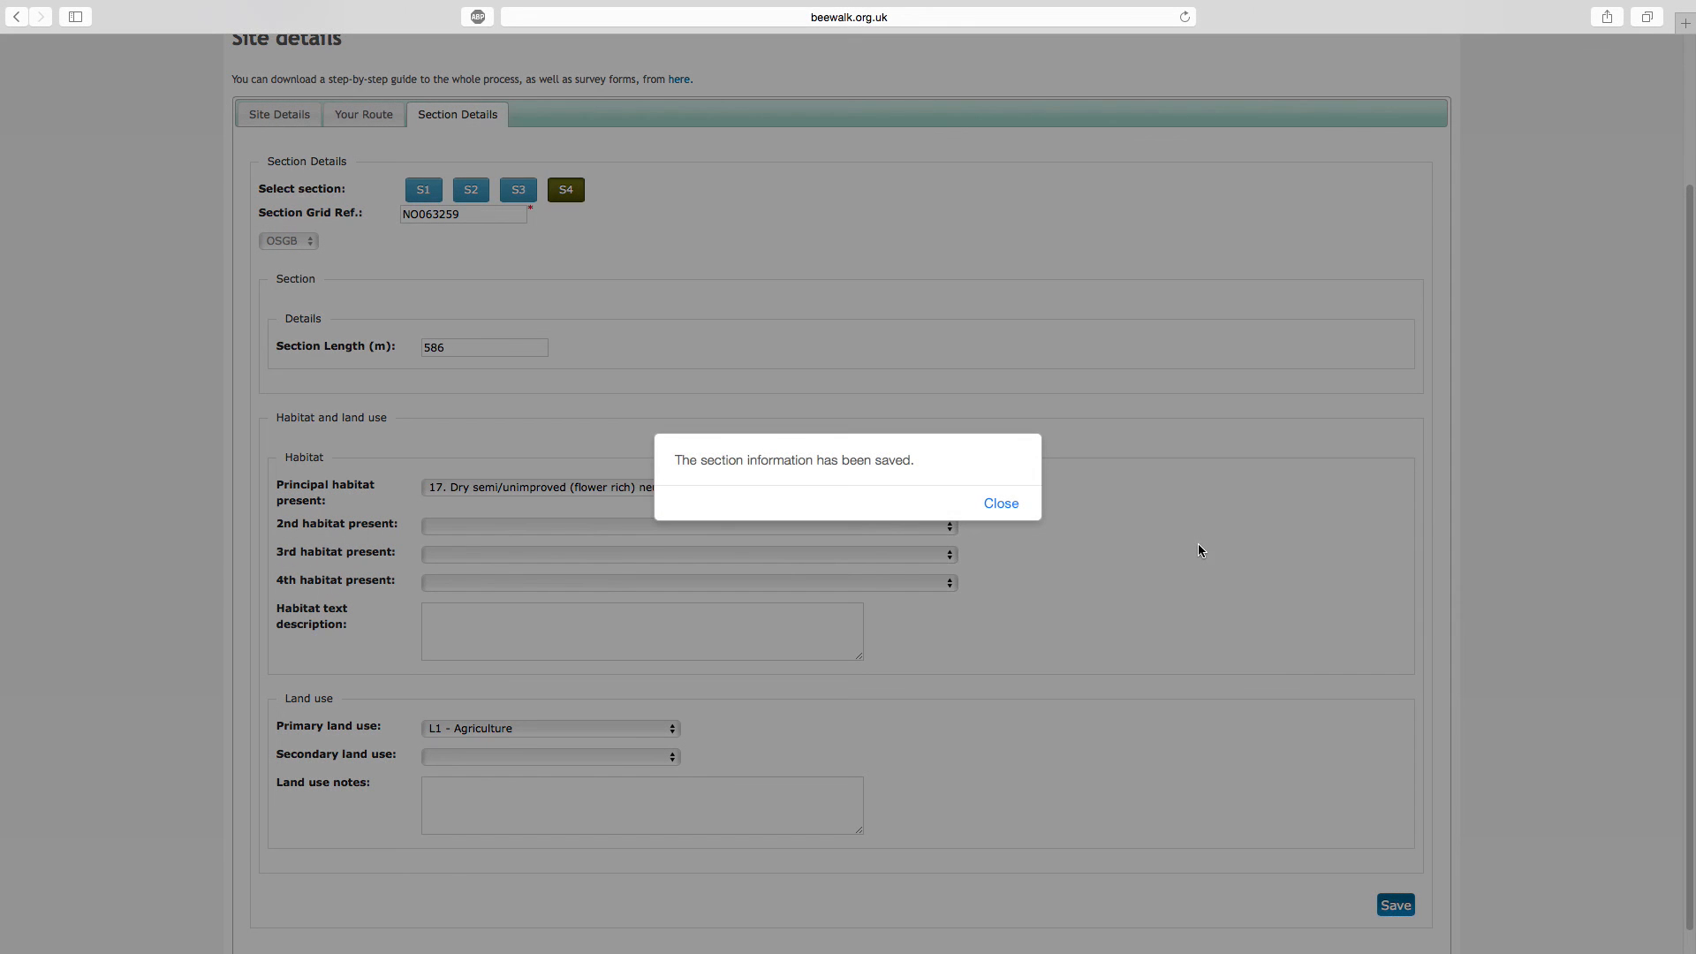
{"action": "left_click", "coordinate": [1000, 503]}
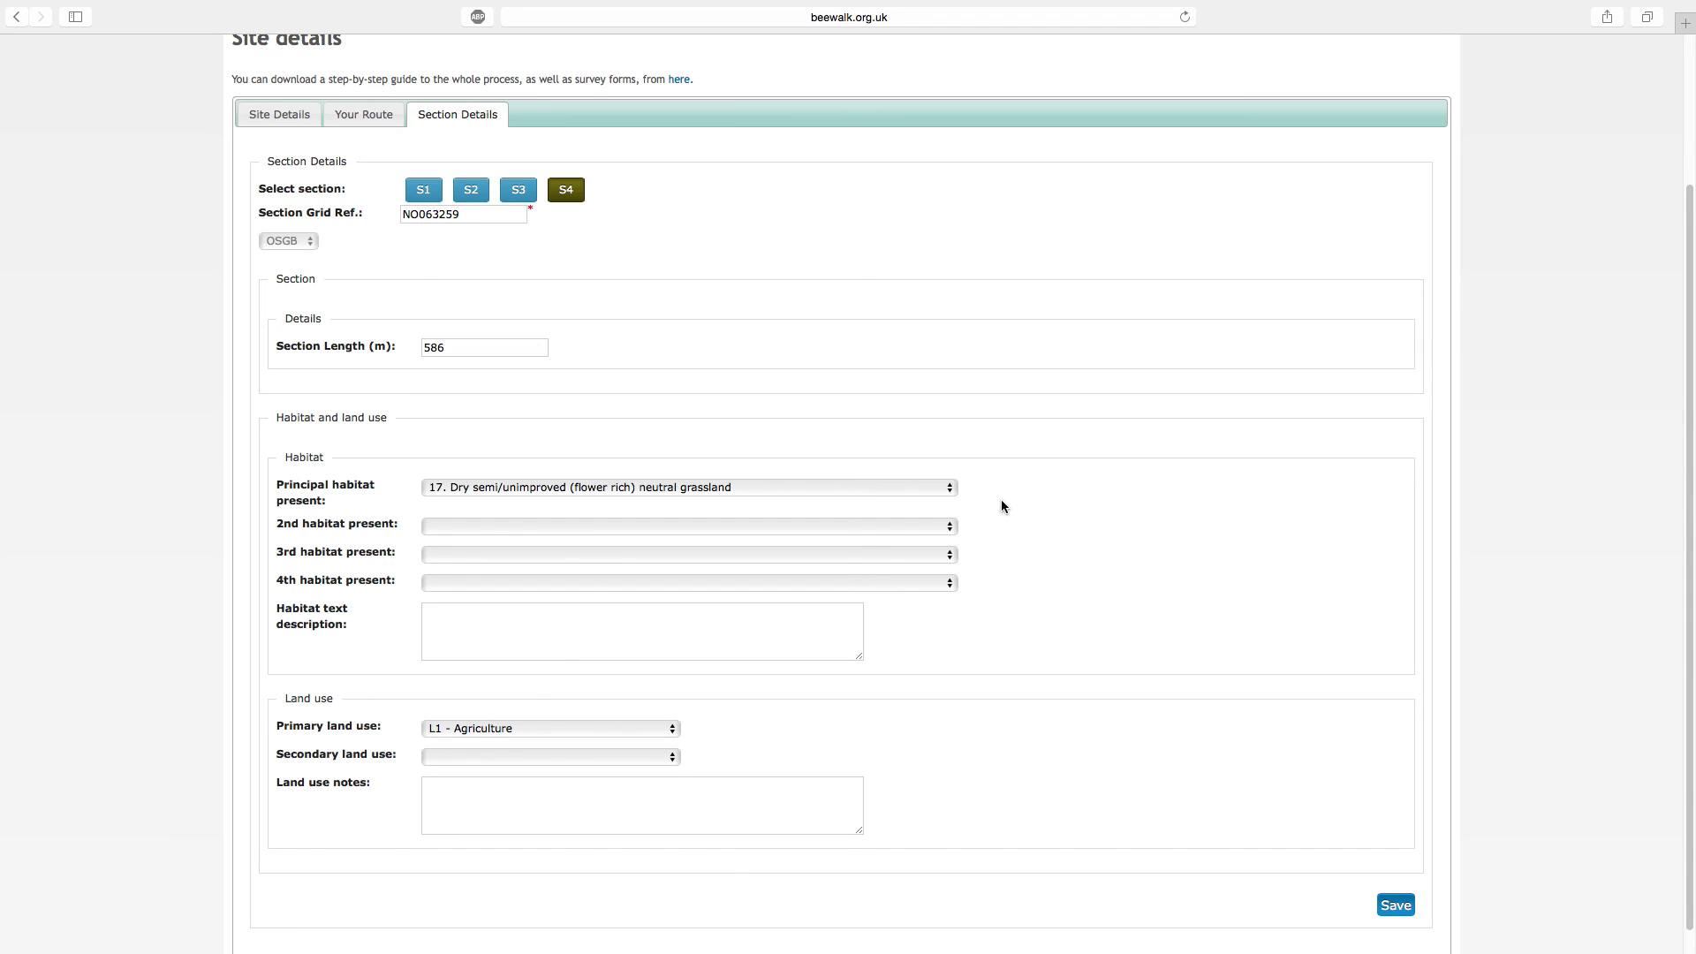